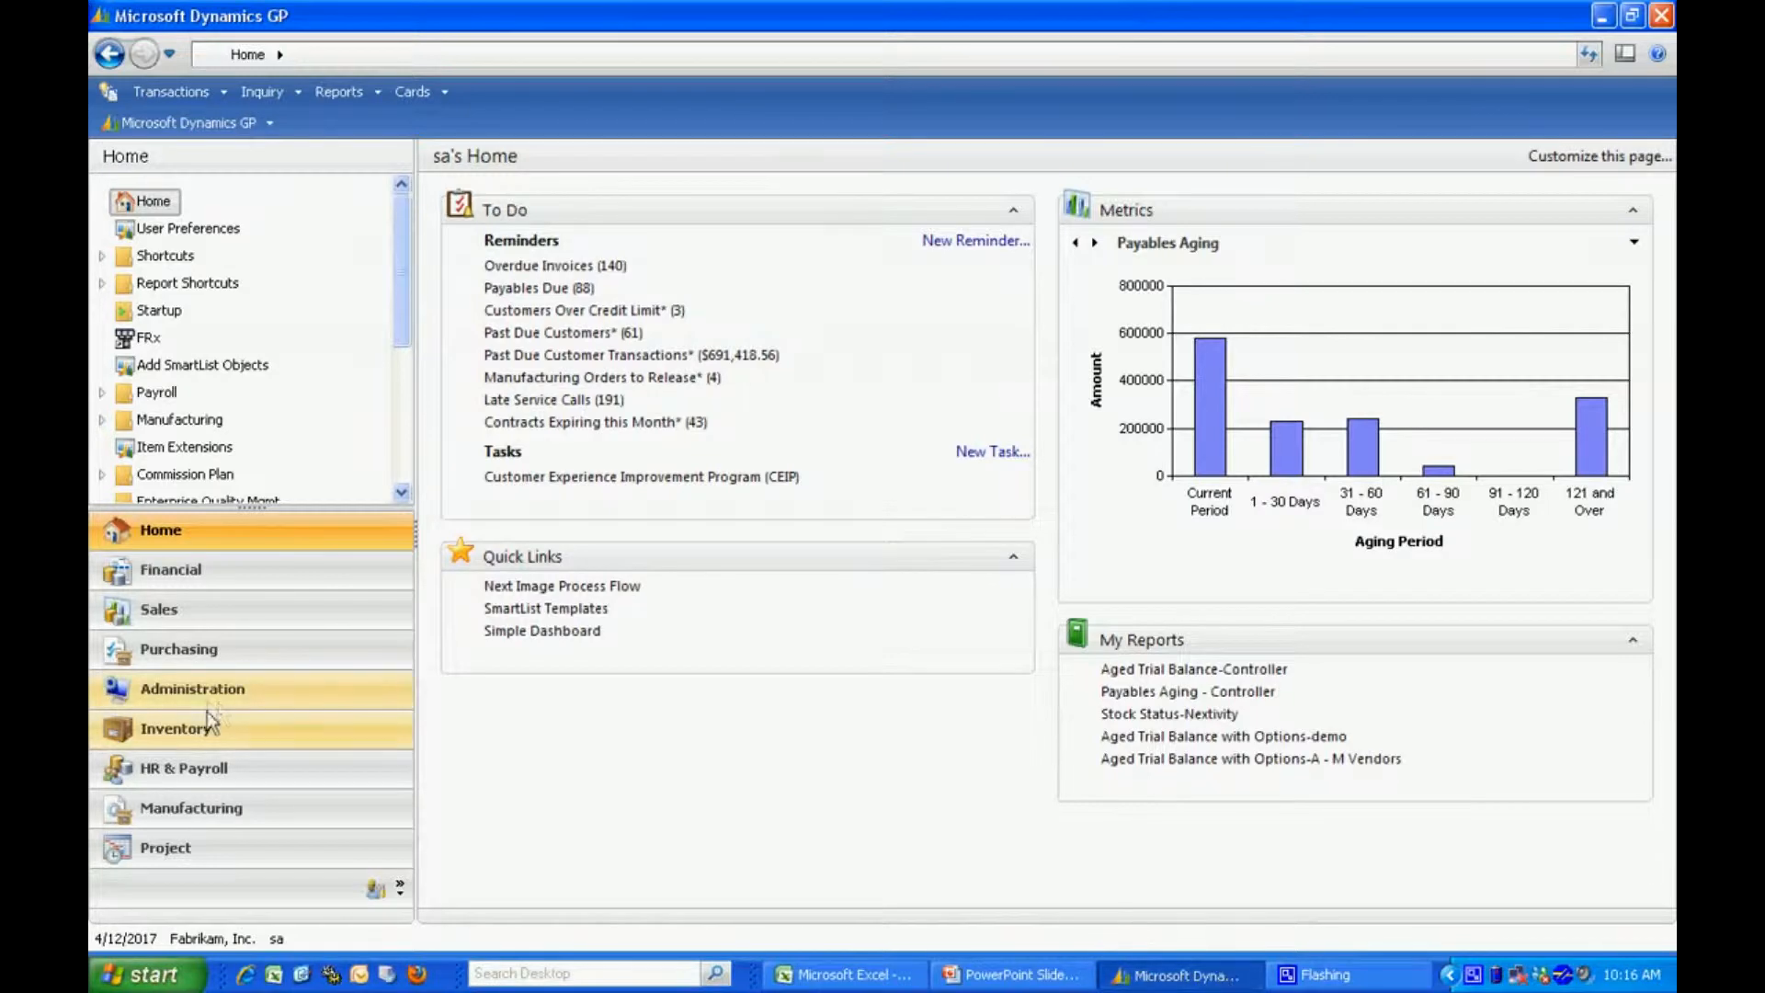
Step: Filter the other reports under Administration for "Customers past due" and view the first TWO Customers Past Due Customers report in Excel
left_click(208, 695)
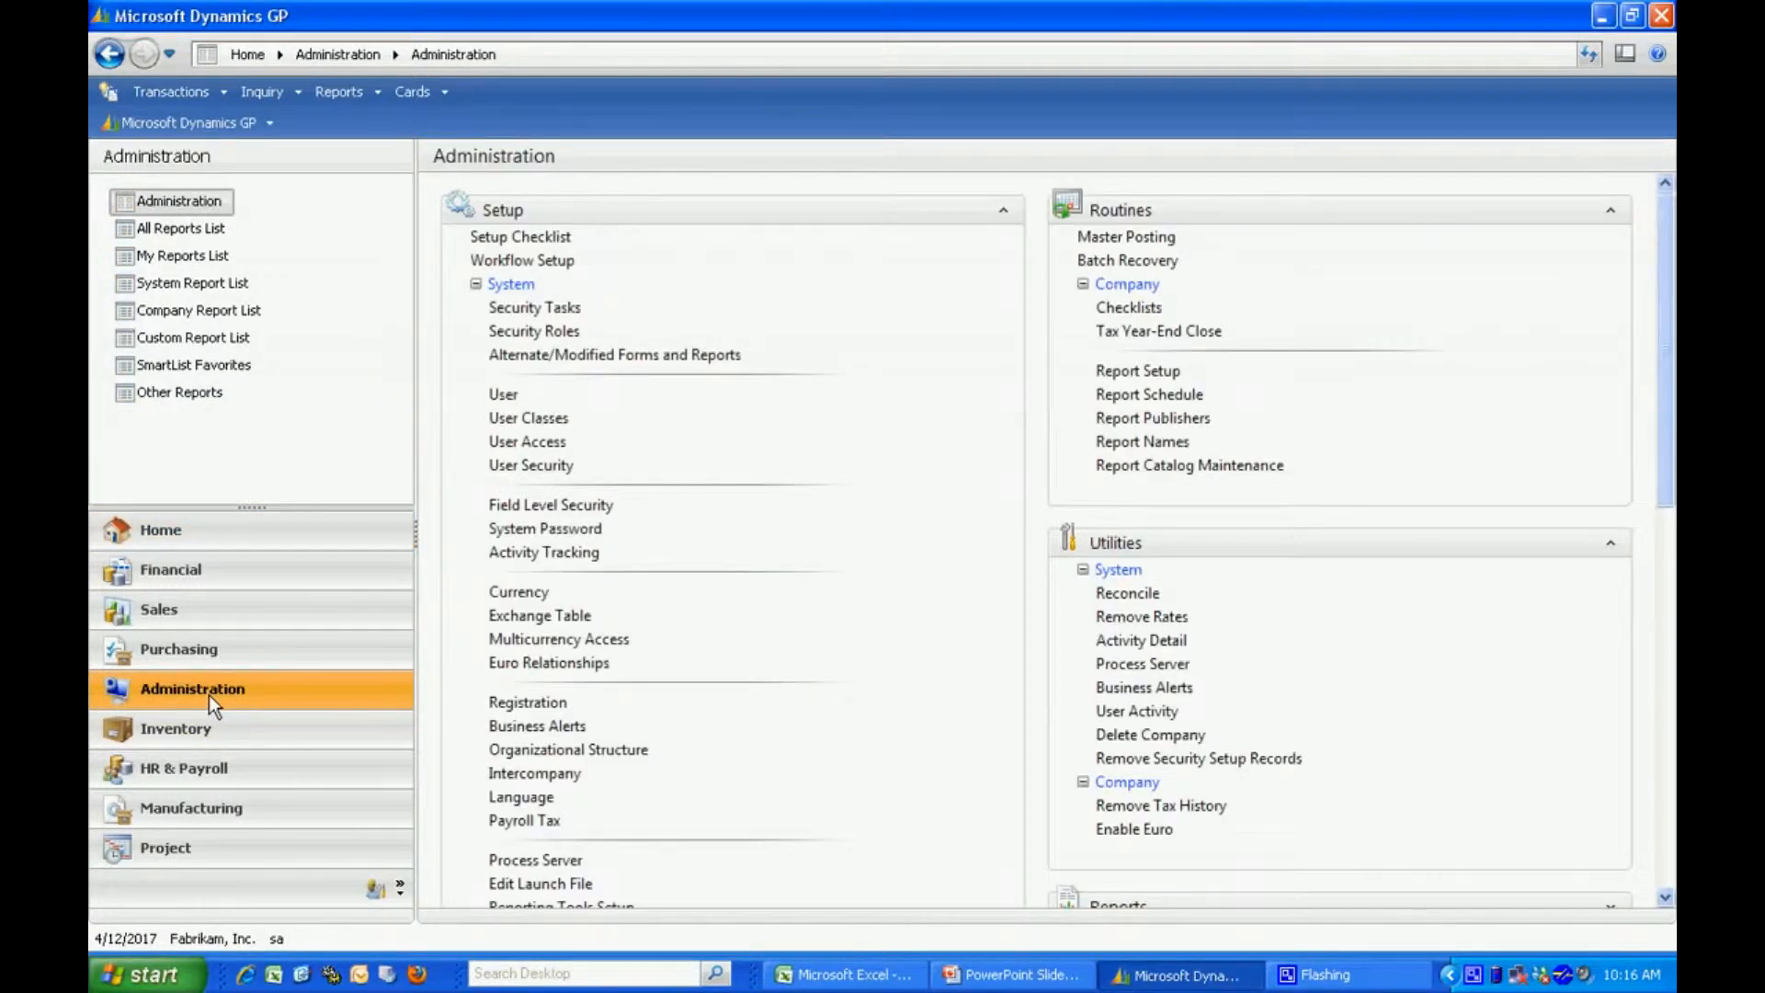
left_click(180, 390)
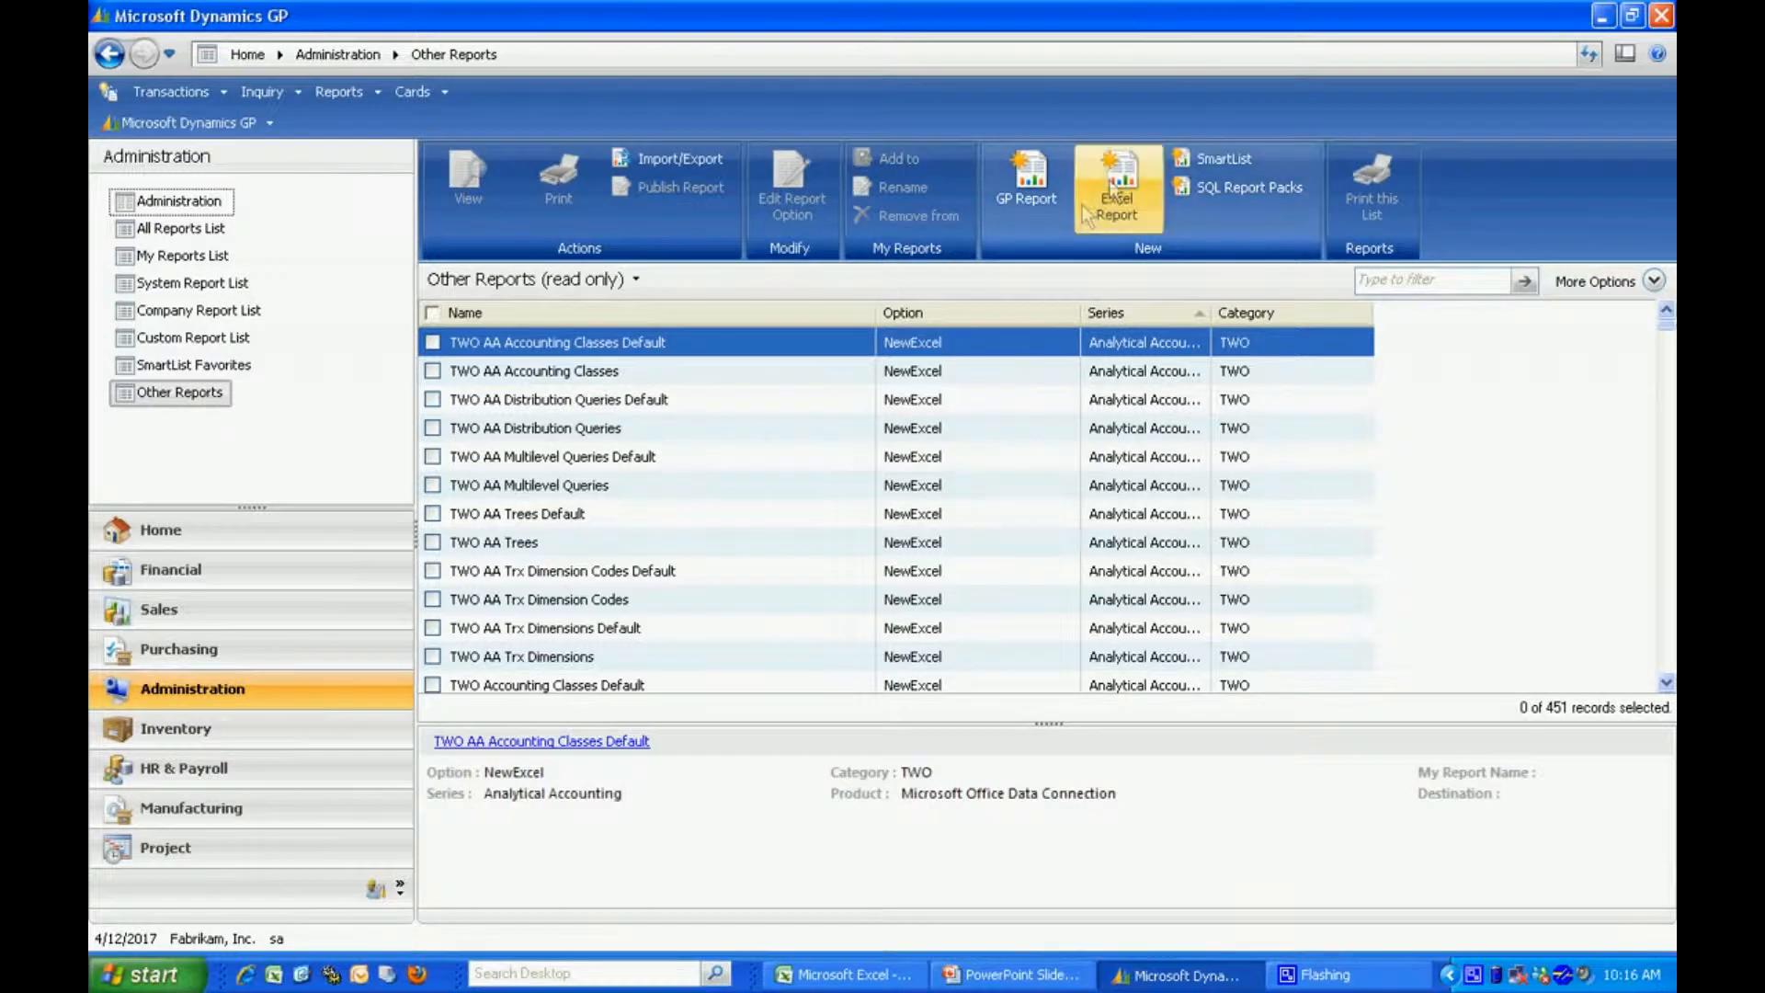
left_click(1379, 285)
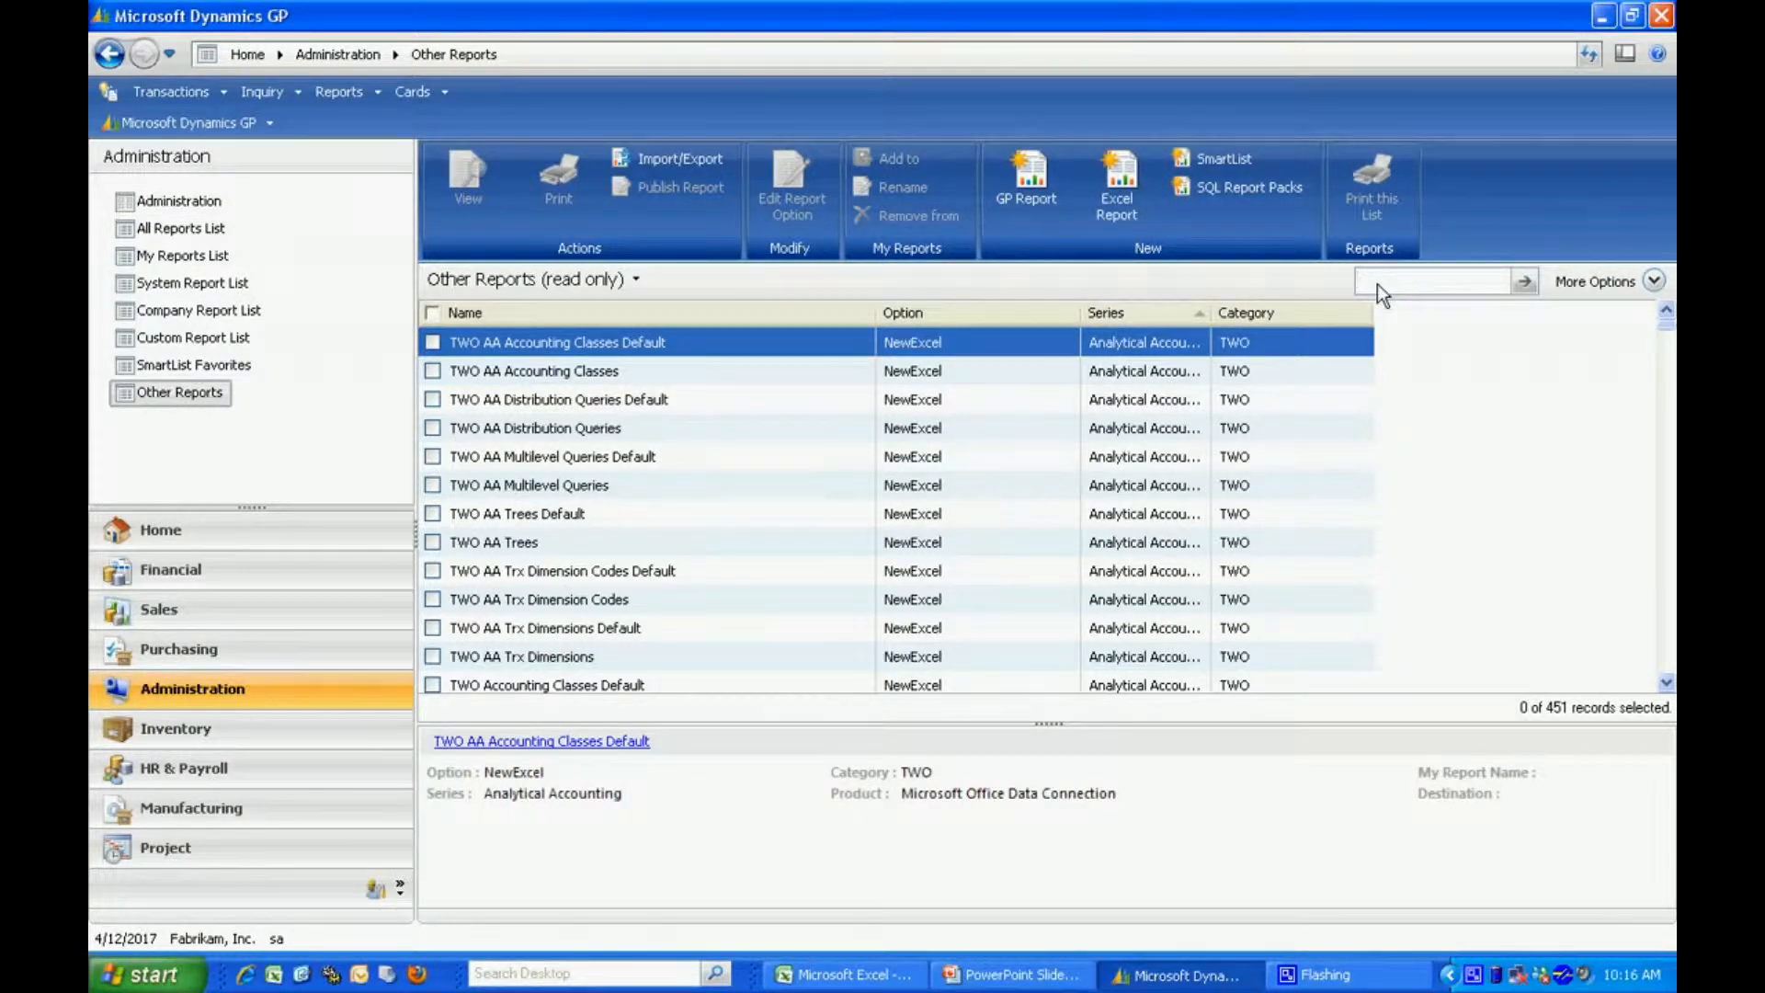
type("Customers past due")
left_click(1524, 283)
left_click(432, 342)
left_click(472, 190)
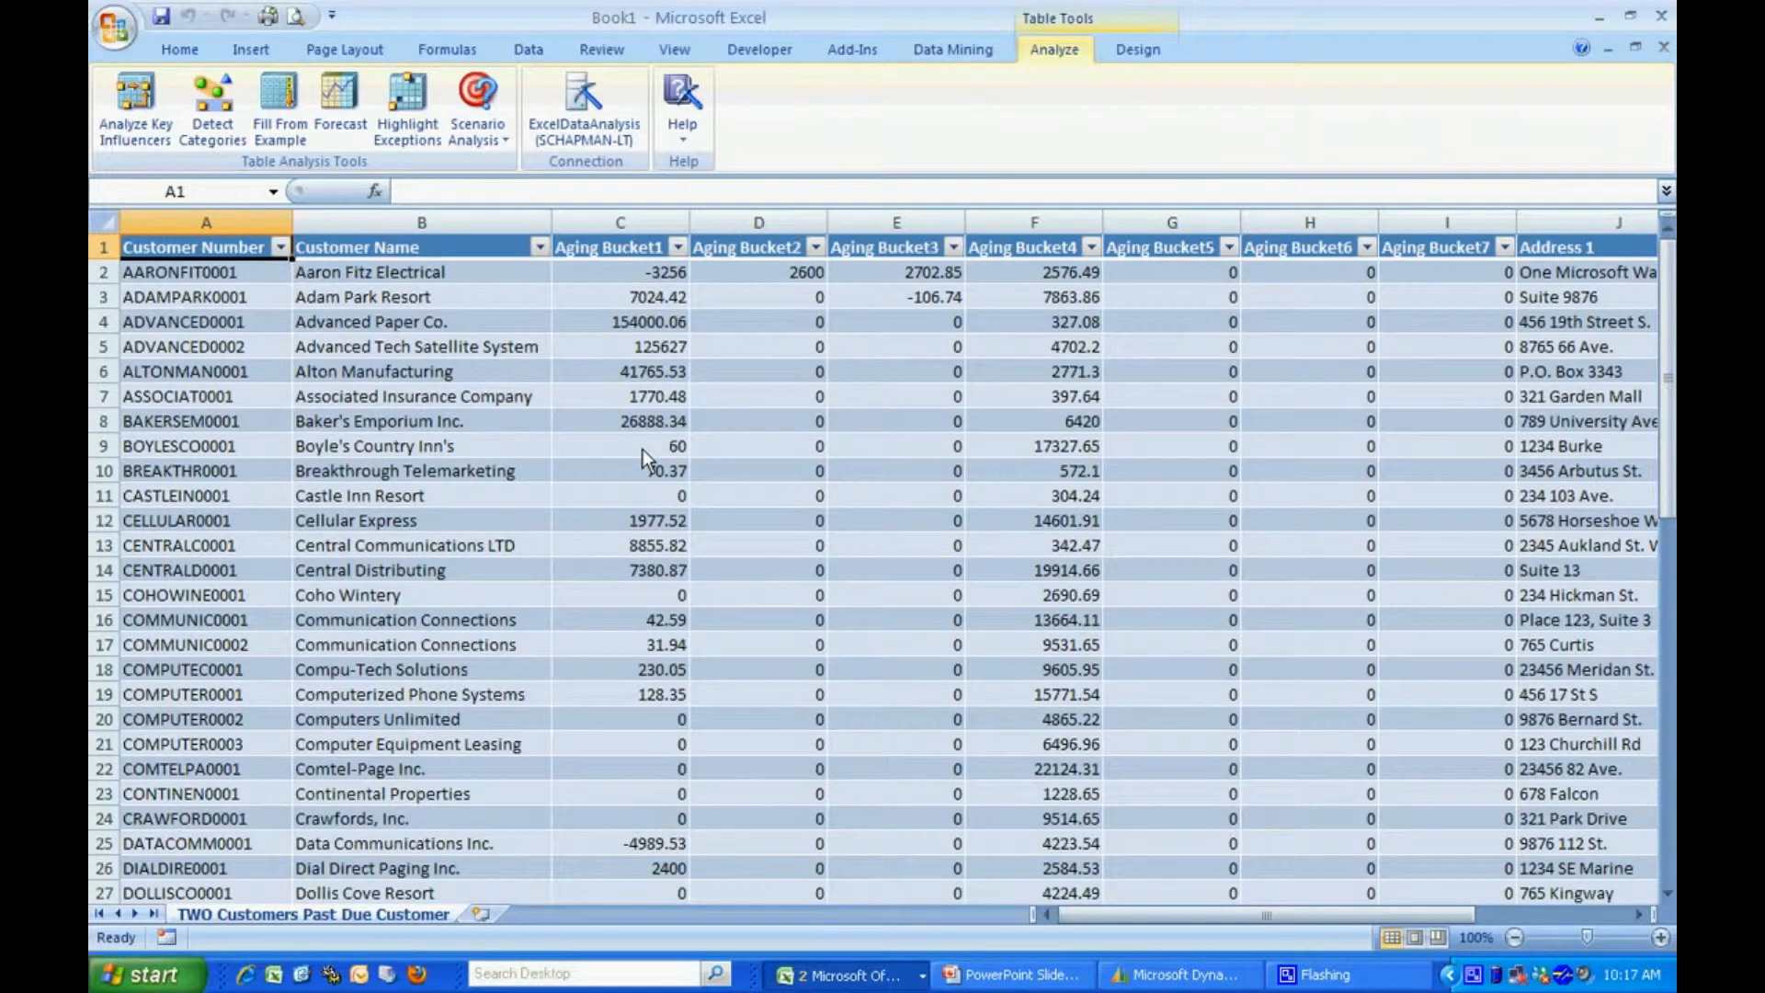
Step: Save the new workbook as an Excel workbook named Dashboard in My Documents
left_click(114, 30)
left_click(166, 191)
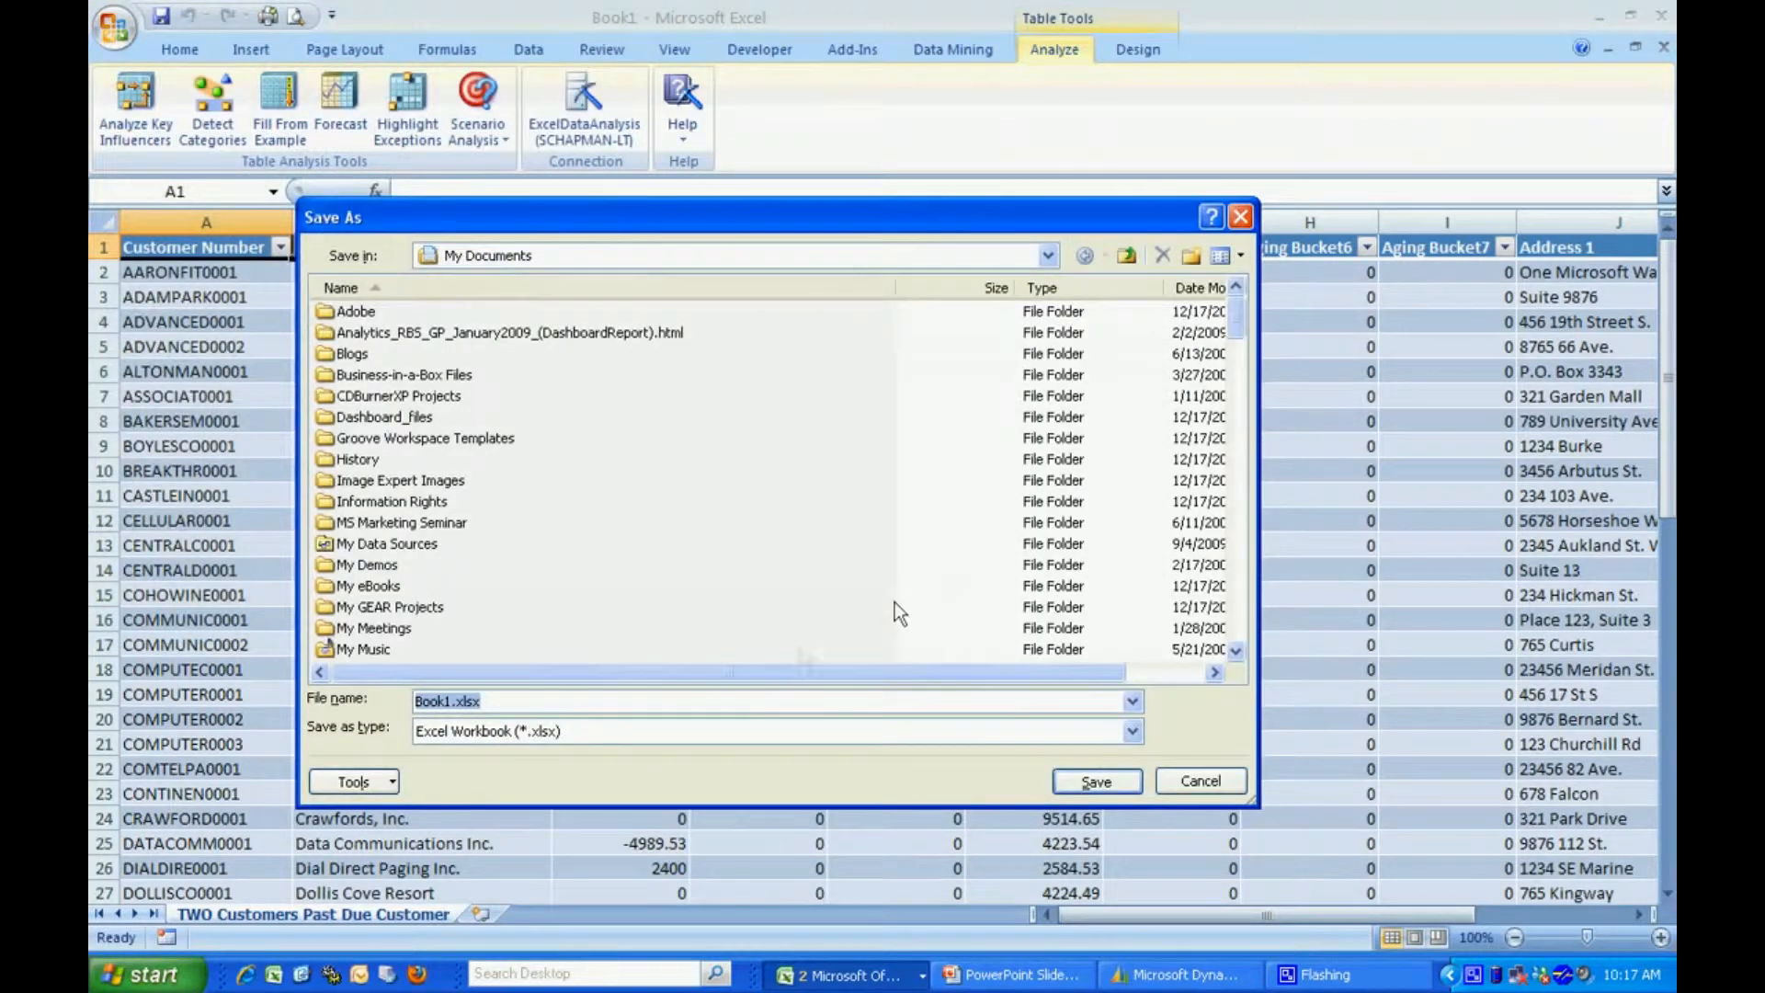
left_click_drag(449, 708, 384, 704)
type("Dashboard")
left_click(1081, 786)
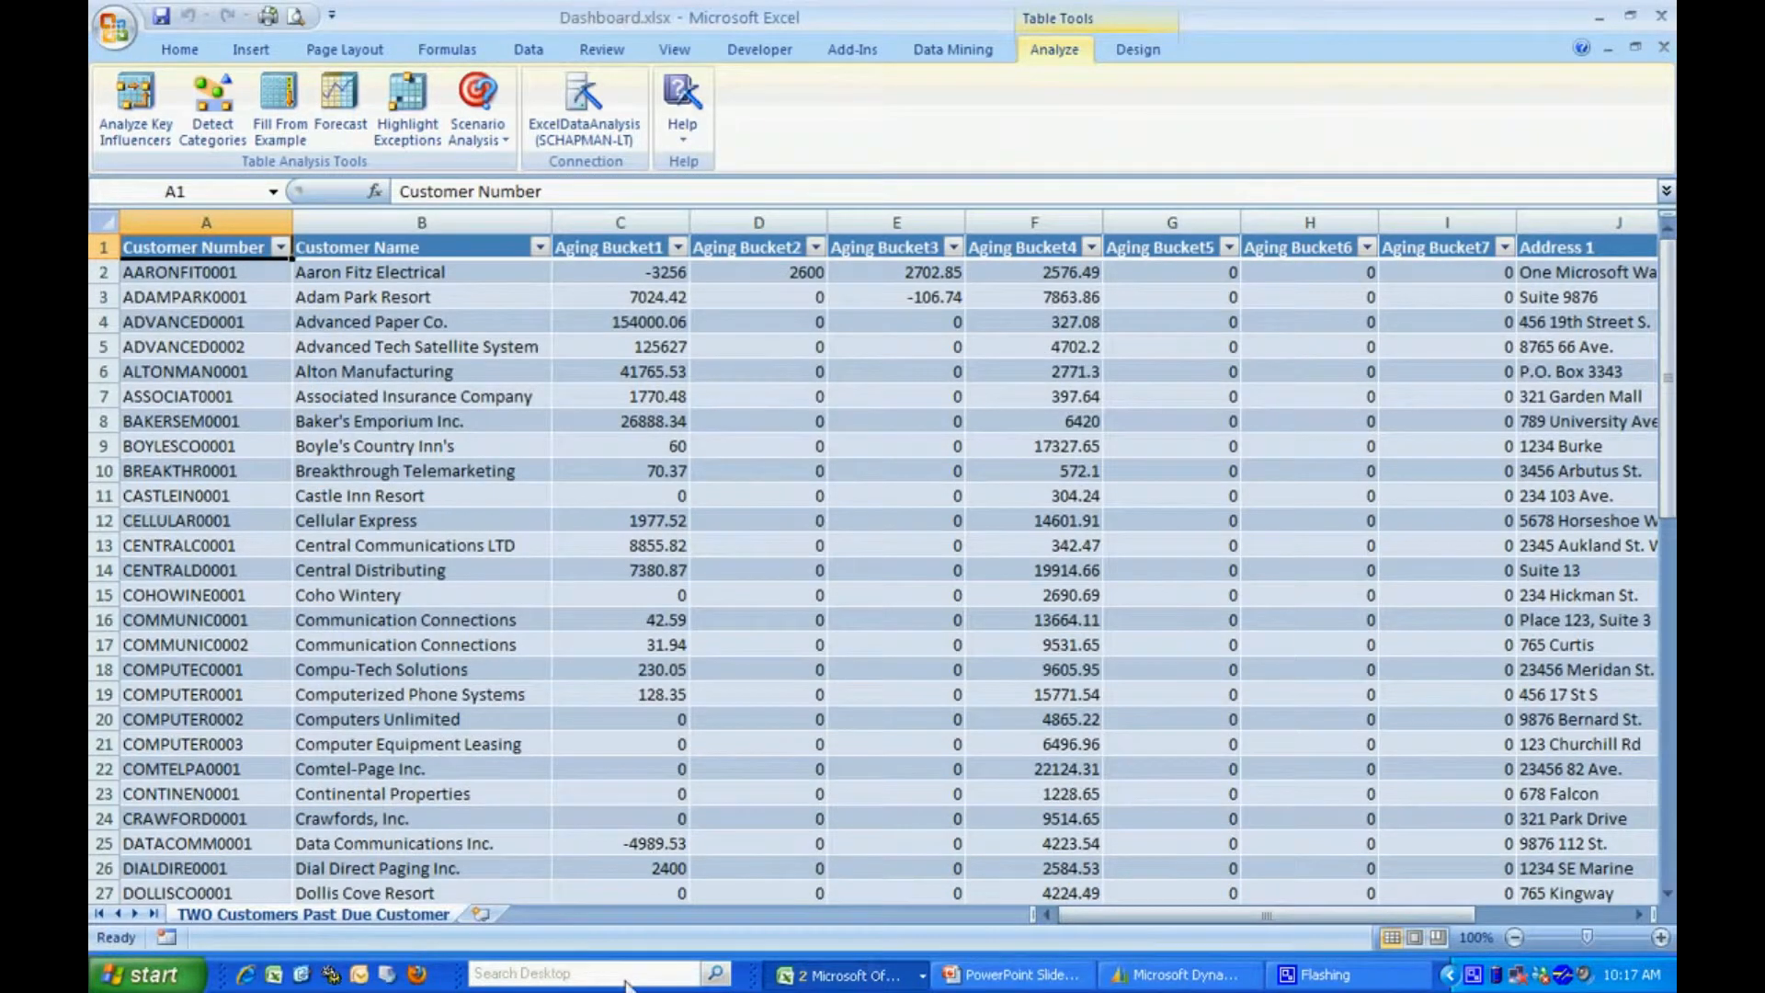
Step: Add a new worksheet to the workbook and rename it Dashboard
left_click(481, 915)
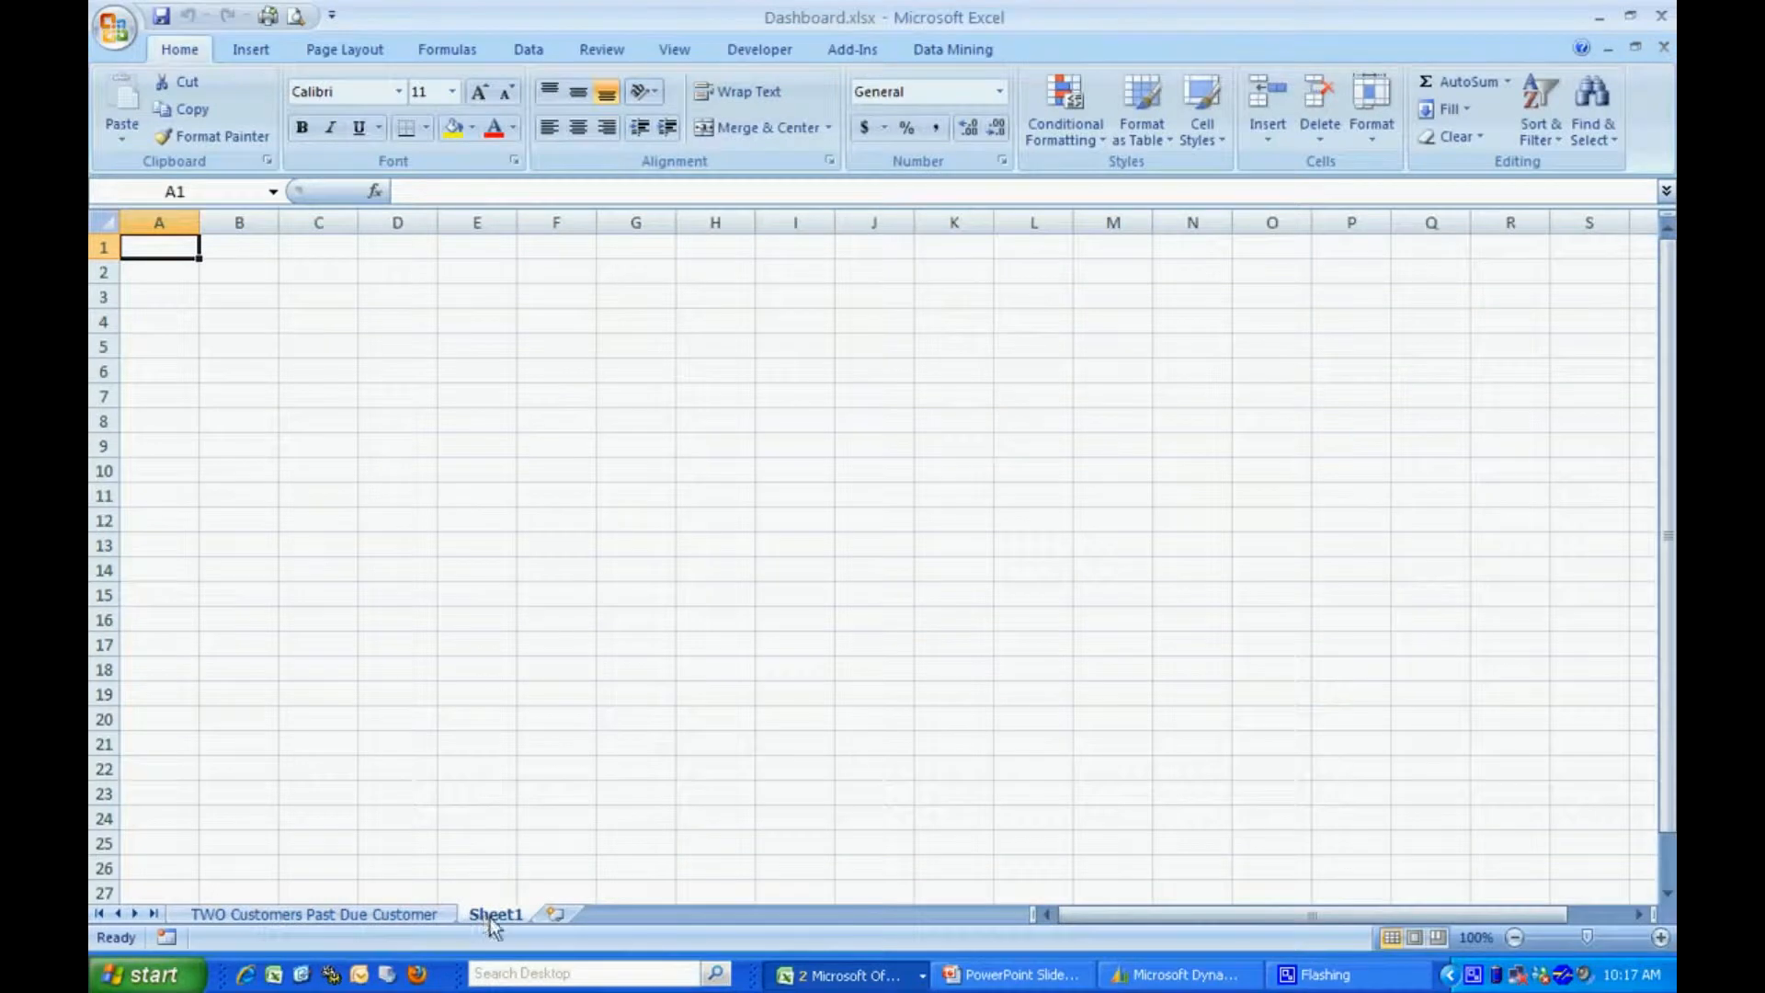
right_click(493, 915)
left_click(561, 705)
type("Dash")
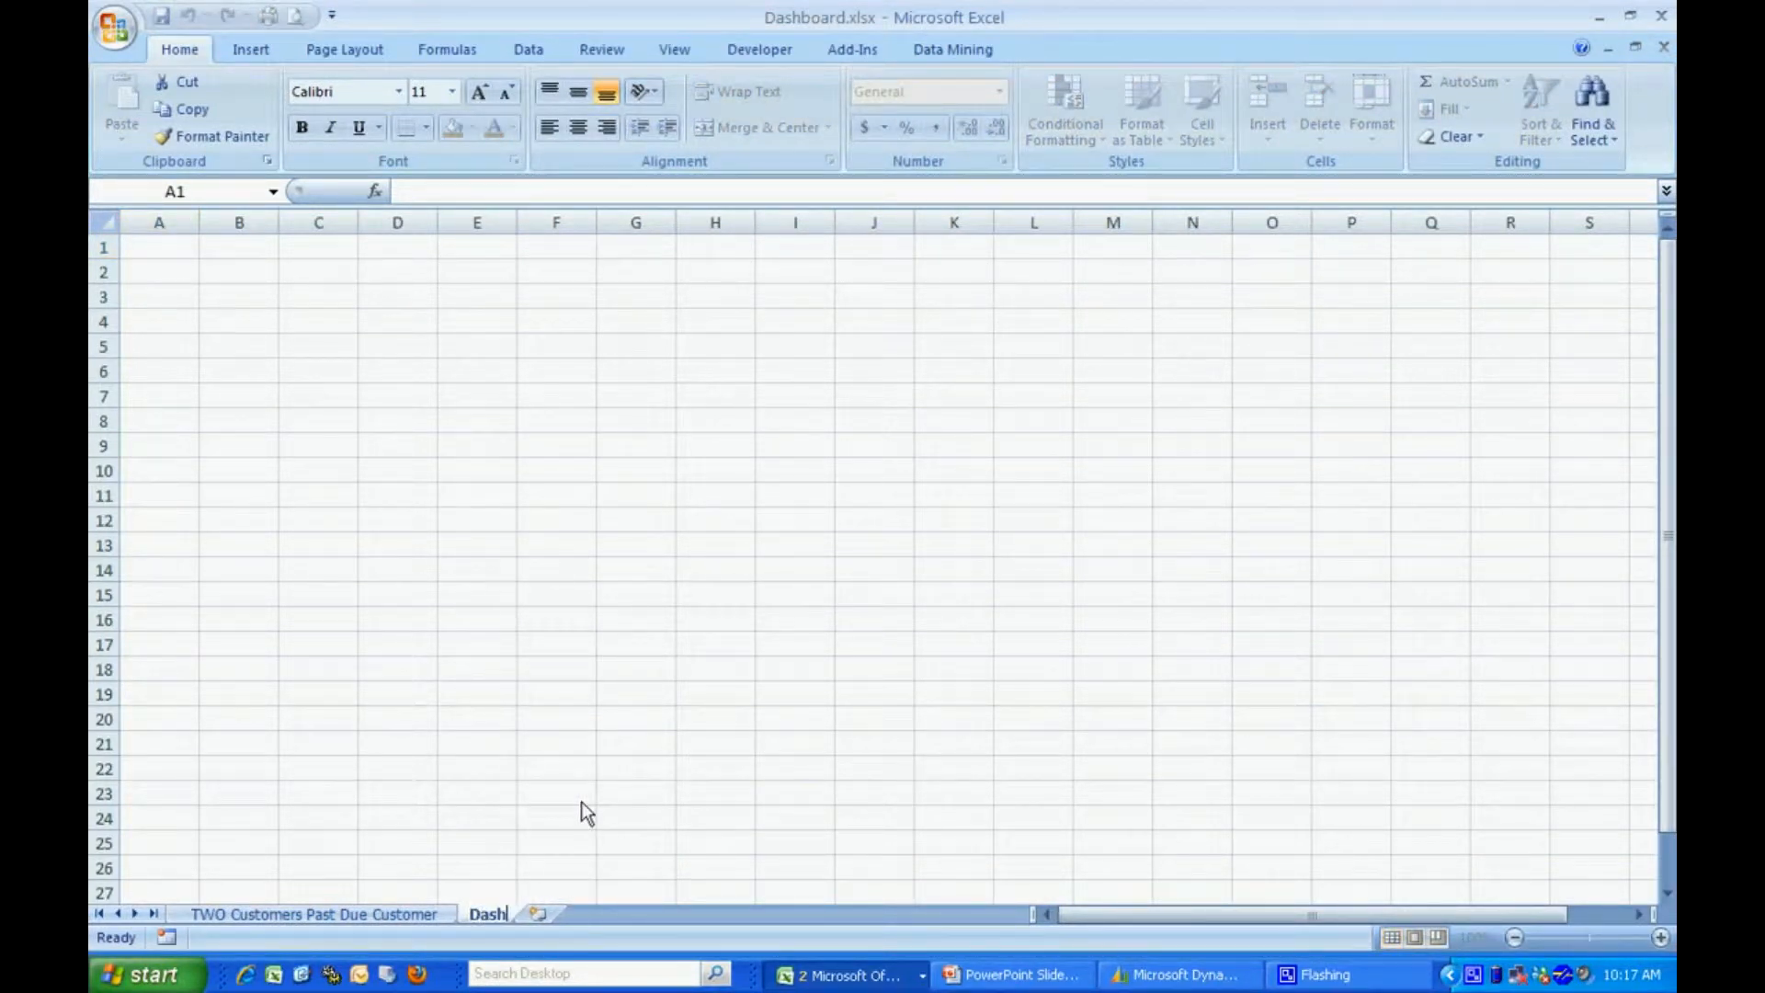
type("board")
Step: Create a PivotTable on a new worksheet from all the data on the TWO Customers Past Due Customer sheet
left_click(312, 914)
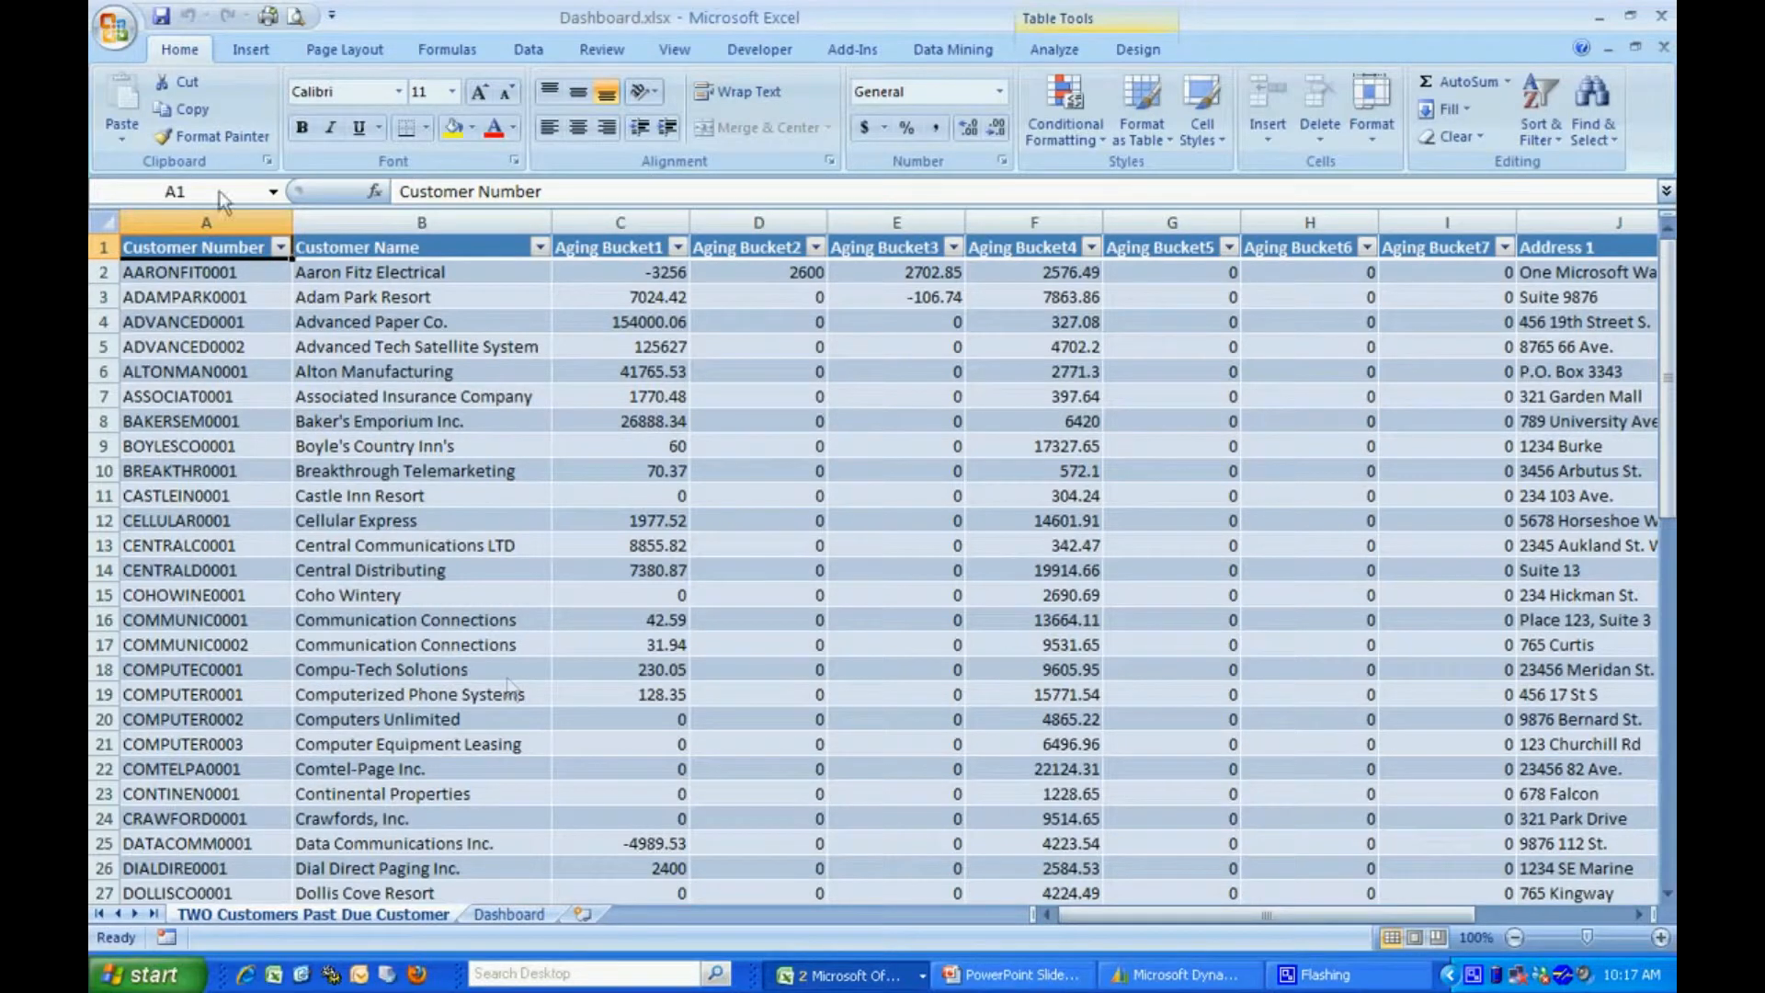
left_click(104, 222)
left_click(251, 49)
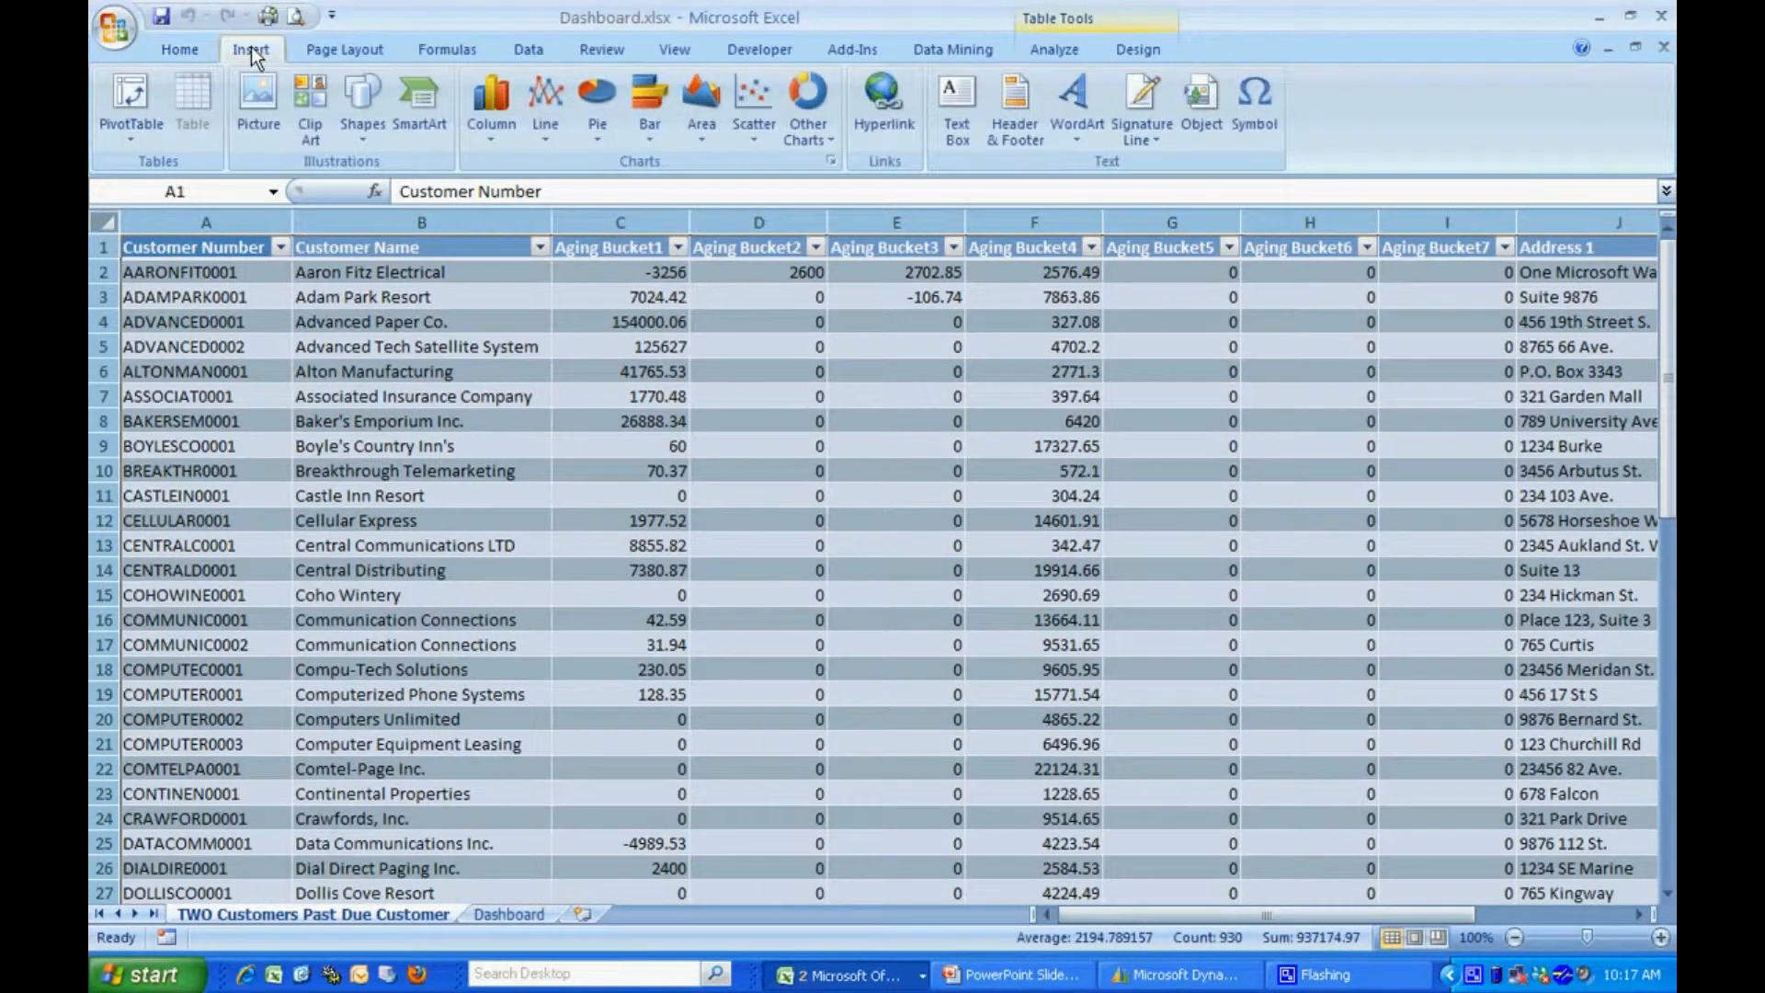
left_click(133, 97)
left_click(649, 455)
Step: Add Aging Bucket1 through Aging Bucket4 to the PivotTable as summed values
left_click(1099, 339)
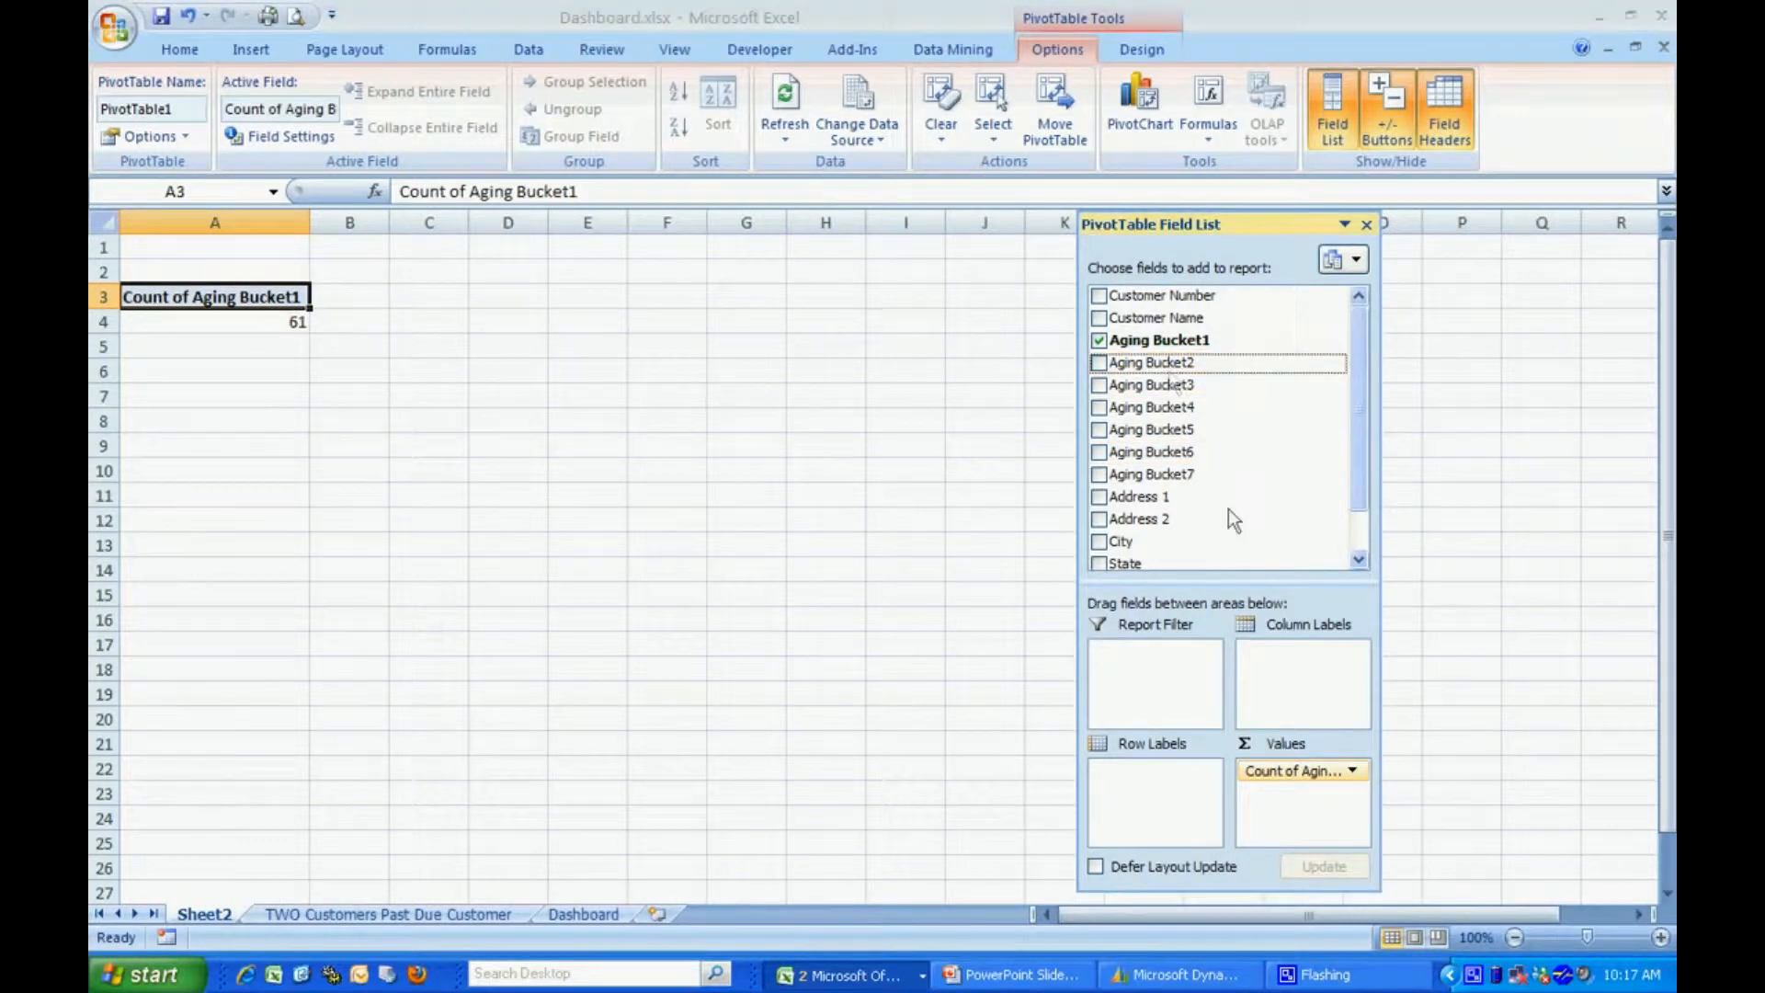
left_click(1098, 363)
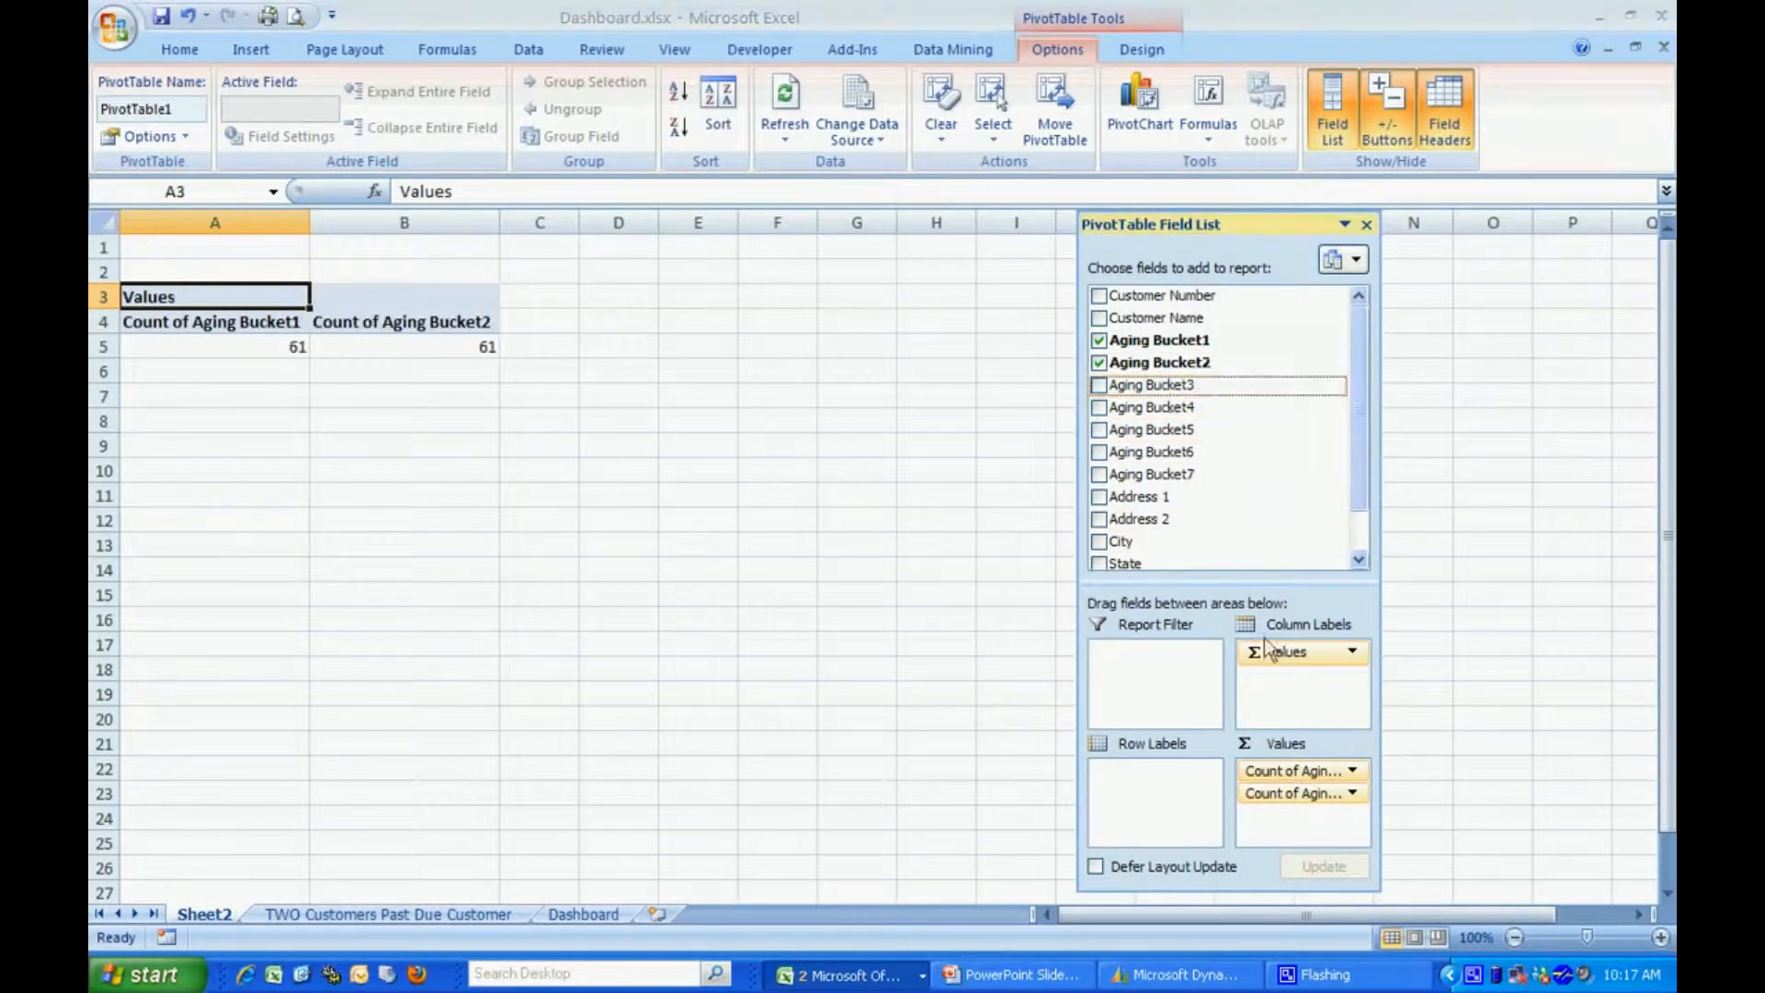
left_click(1099, 384)
left_click(1186, 407)
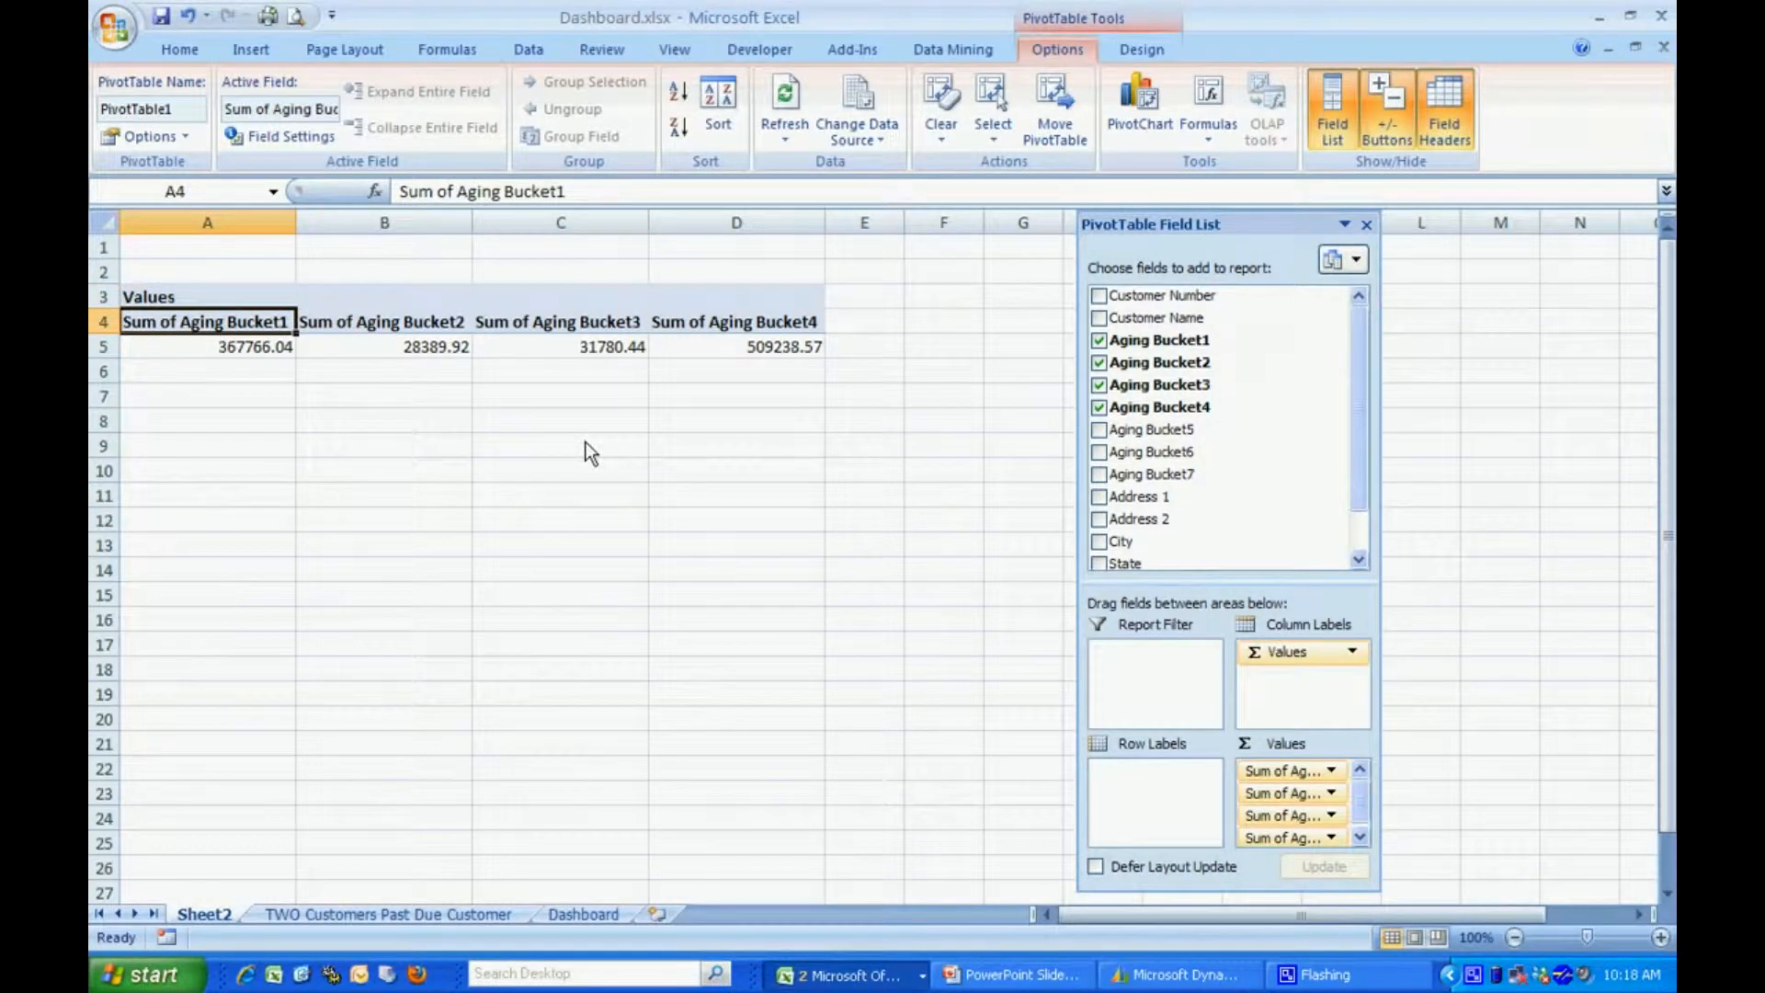
Step: Rename the four PivotTable value headings in A4 to D4 as Current, Over 30, Over 60 and Over 90
type("Current")
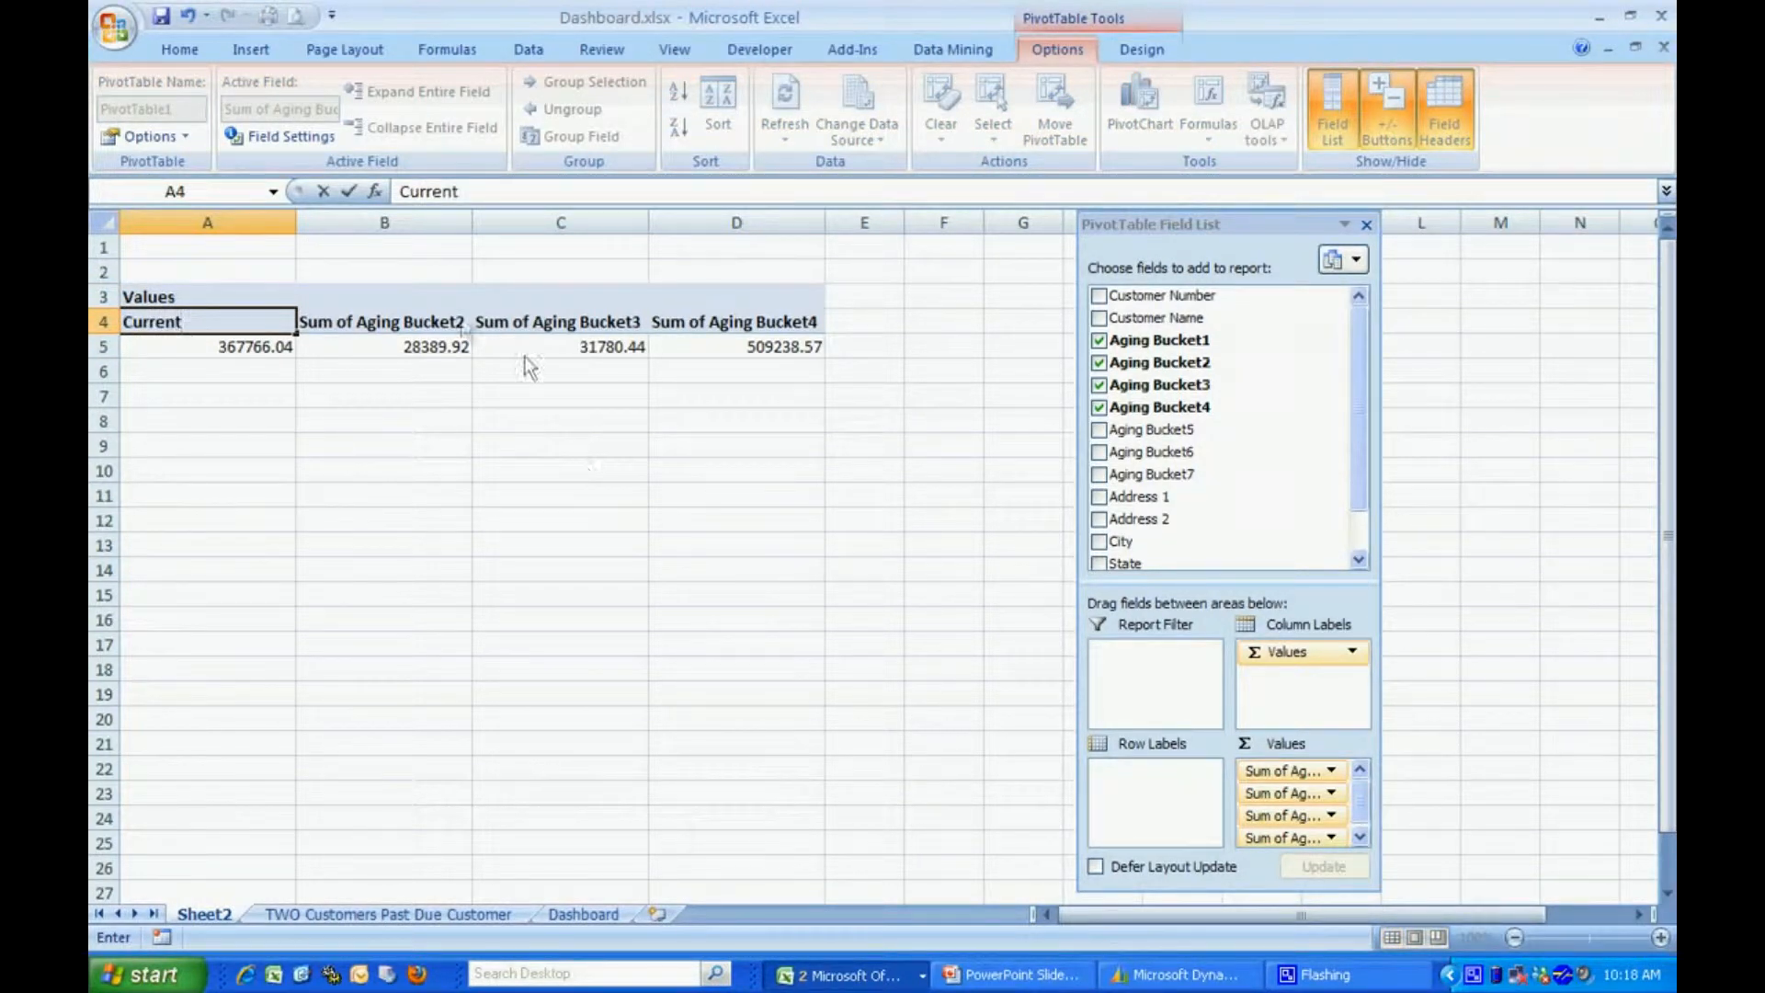
left_click(416, 324)
type("Over 30")
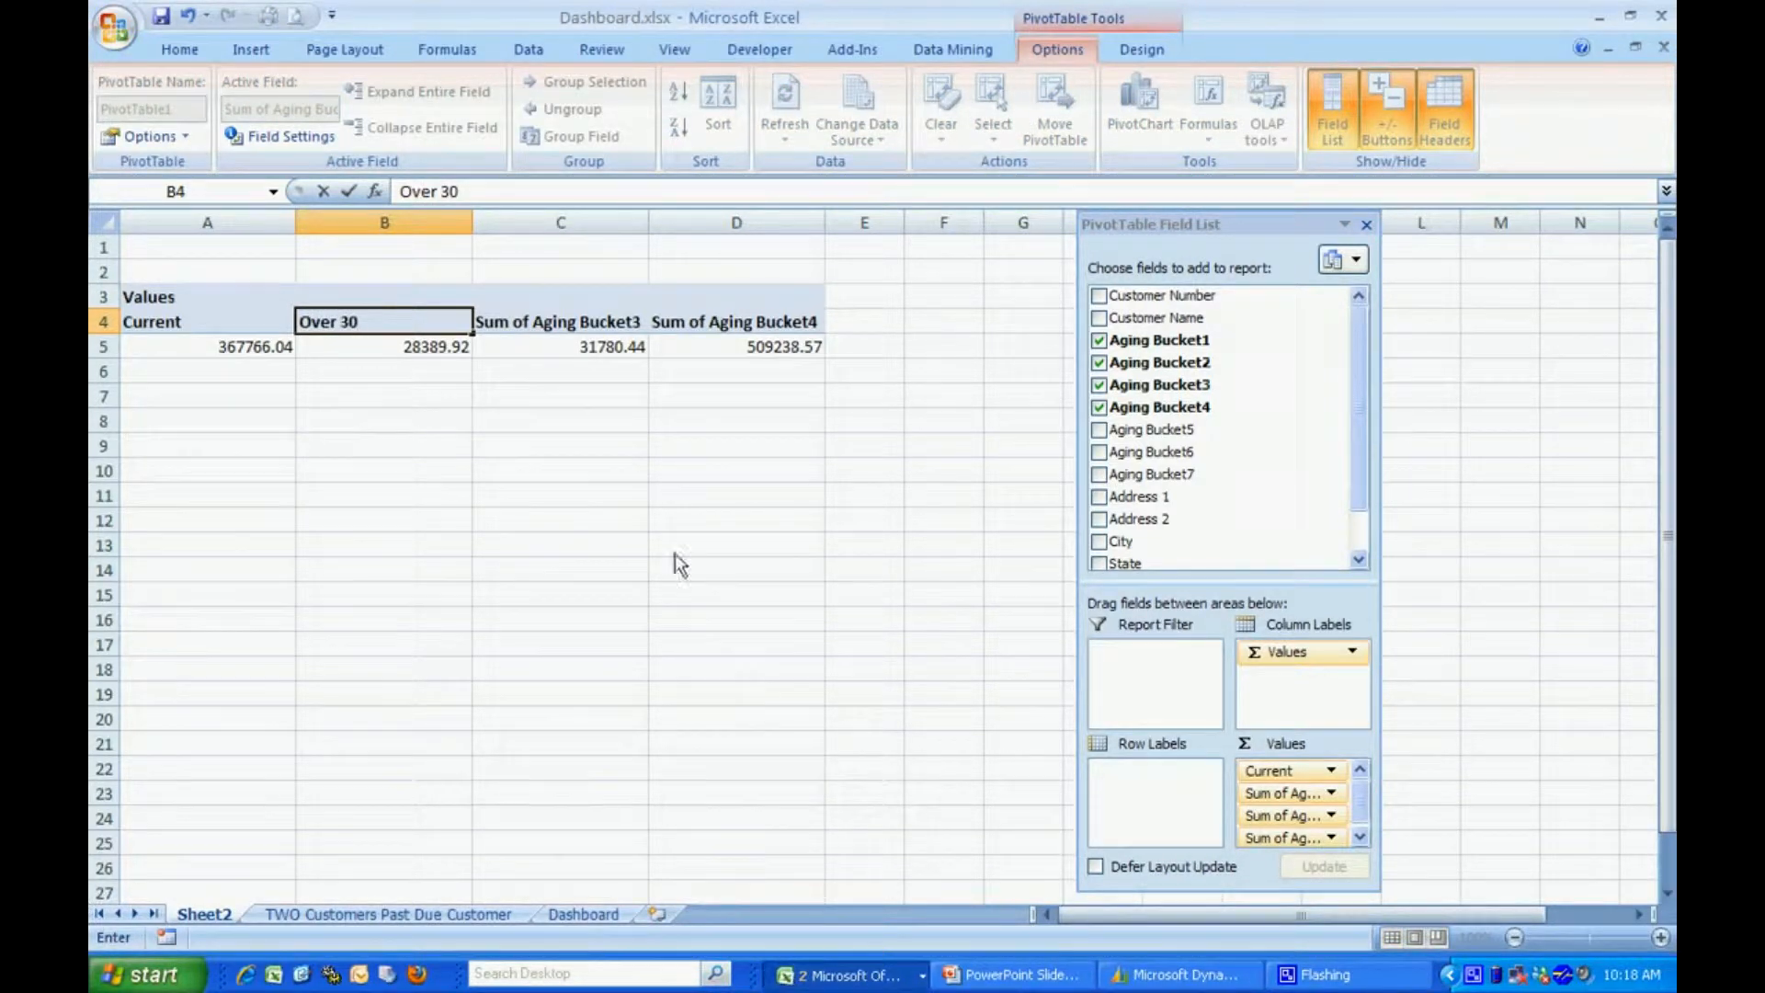
left_click(550, 333)
type("Ove")
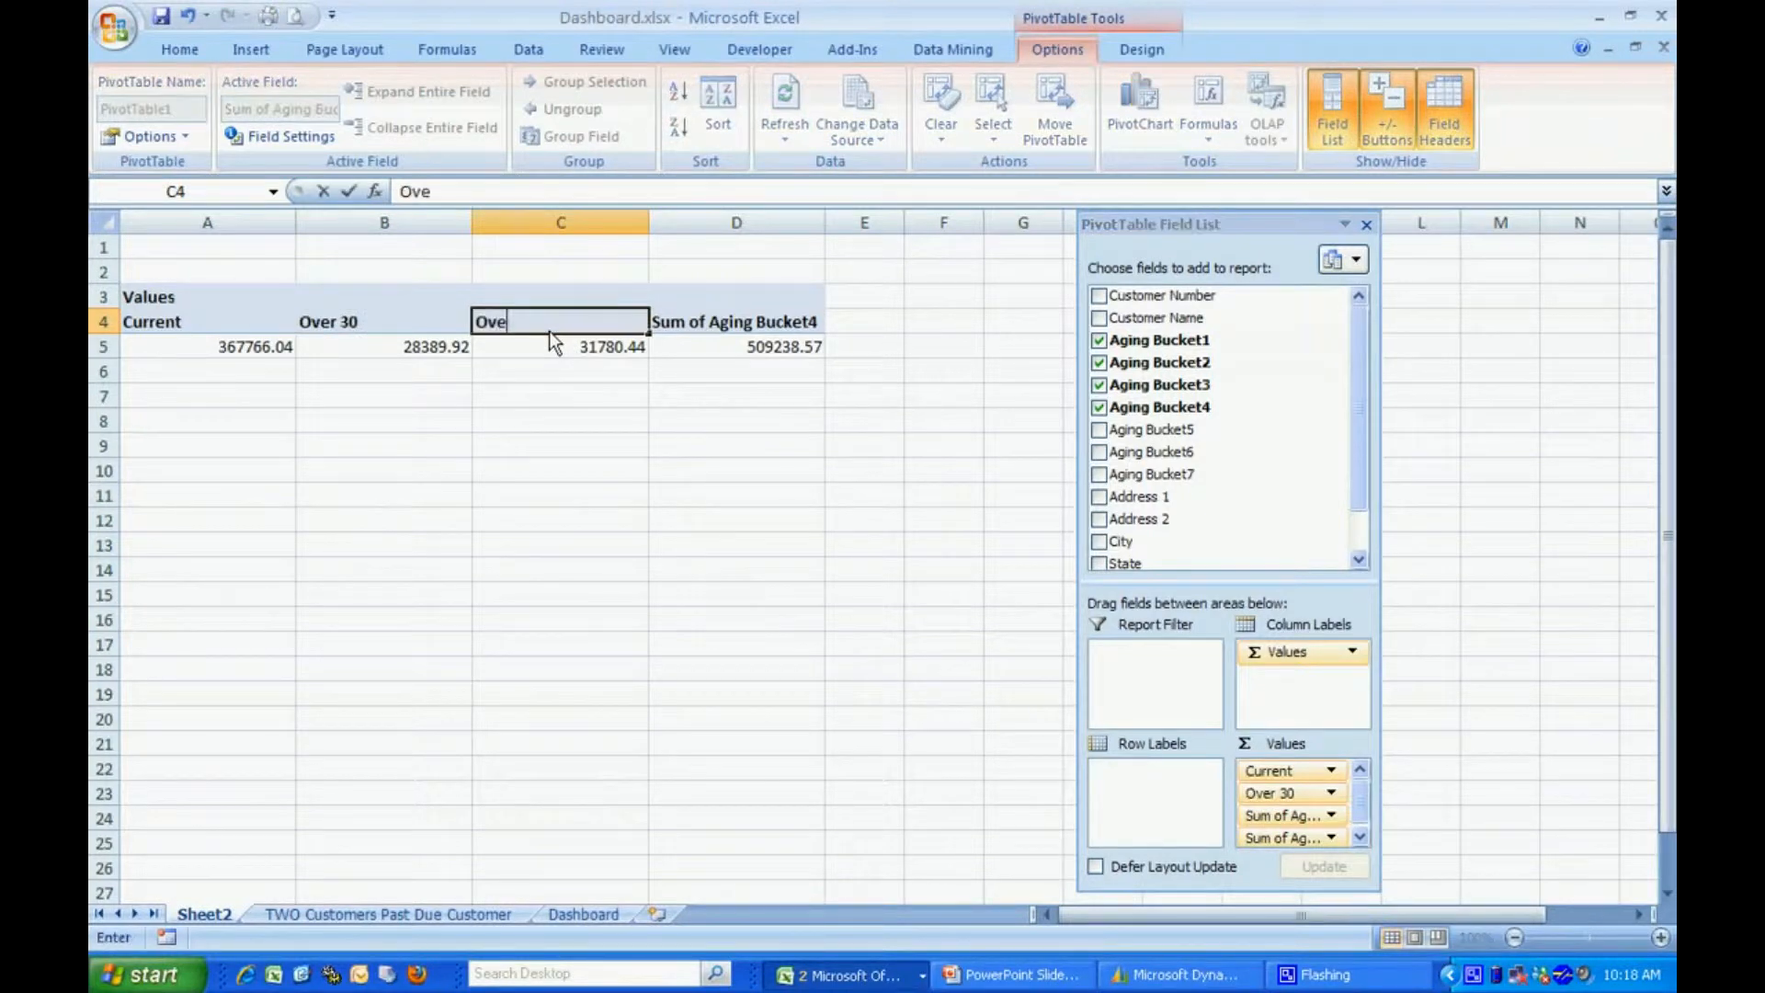
type("r 60")
left_click(696, 333)
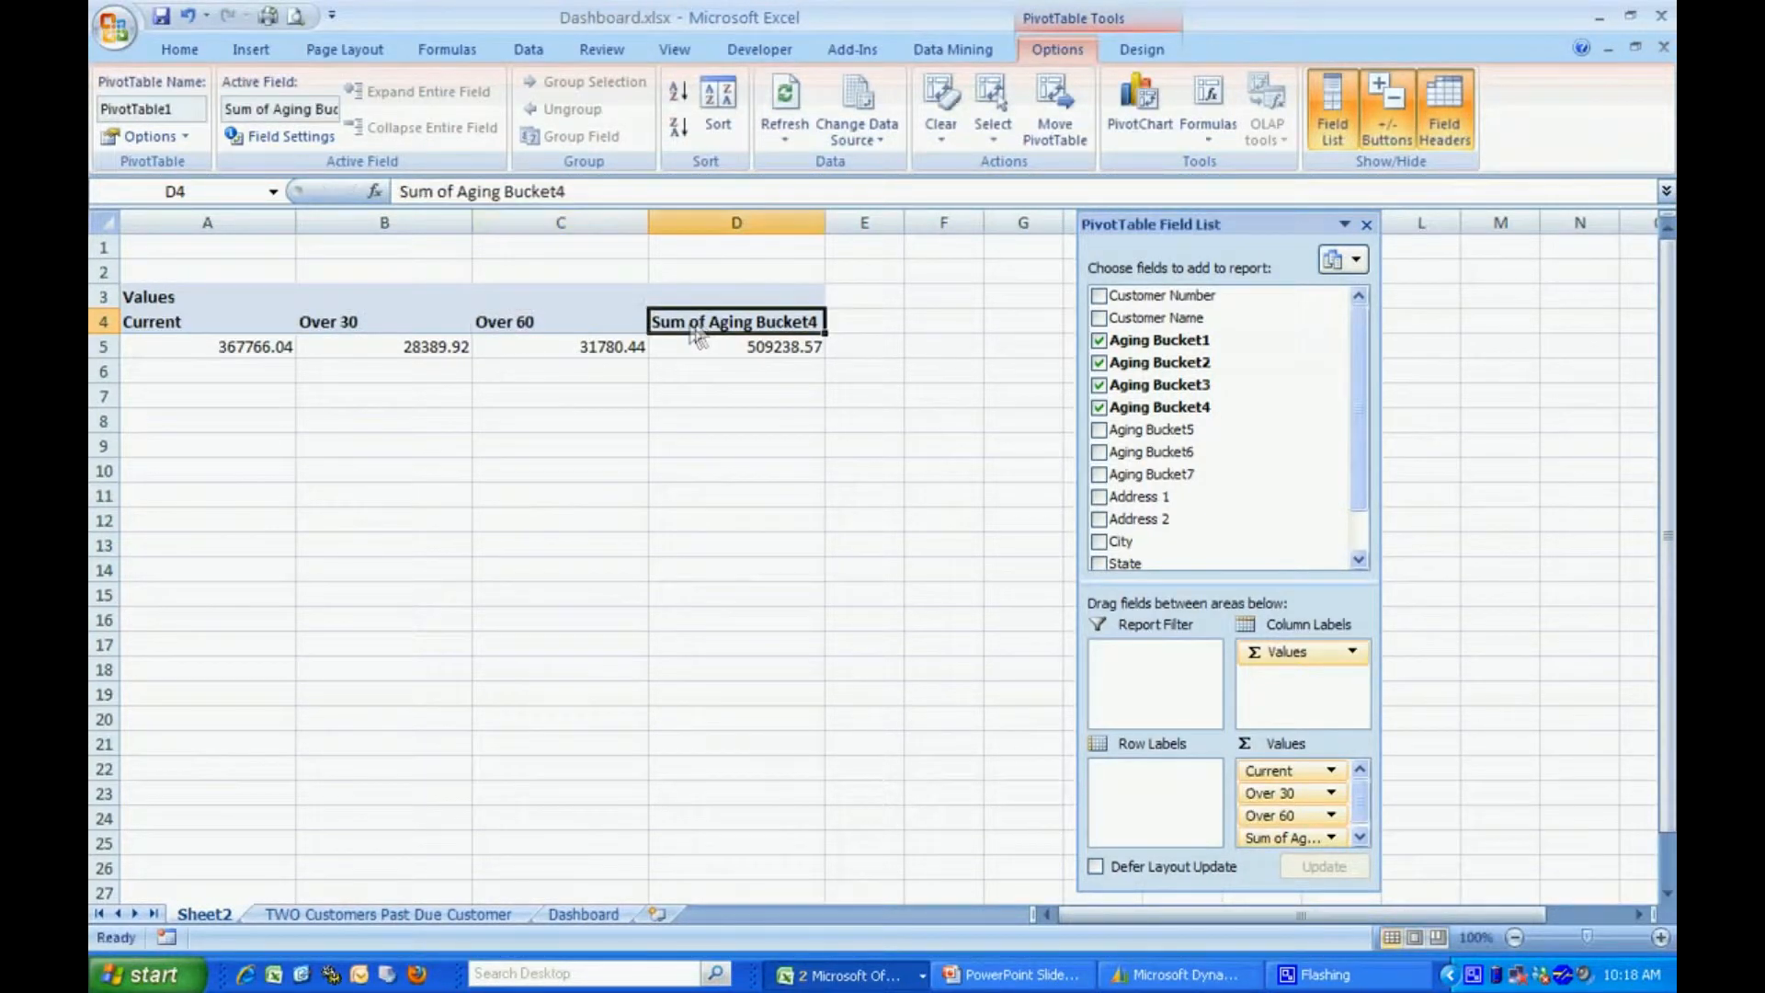
type("Over 90")
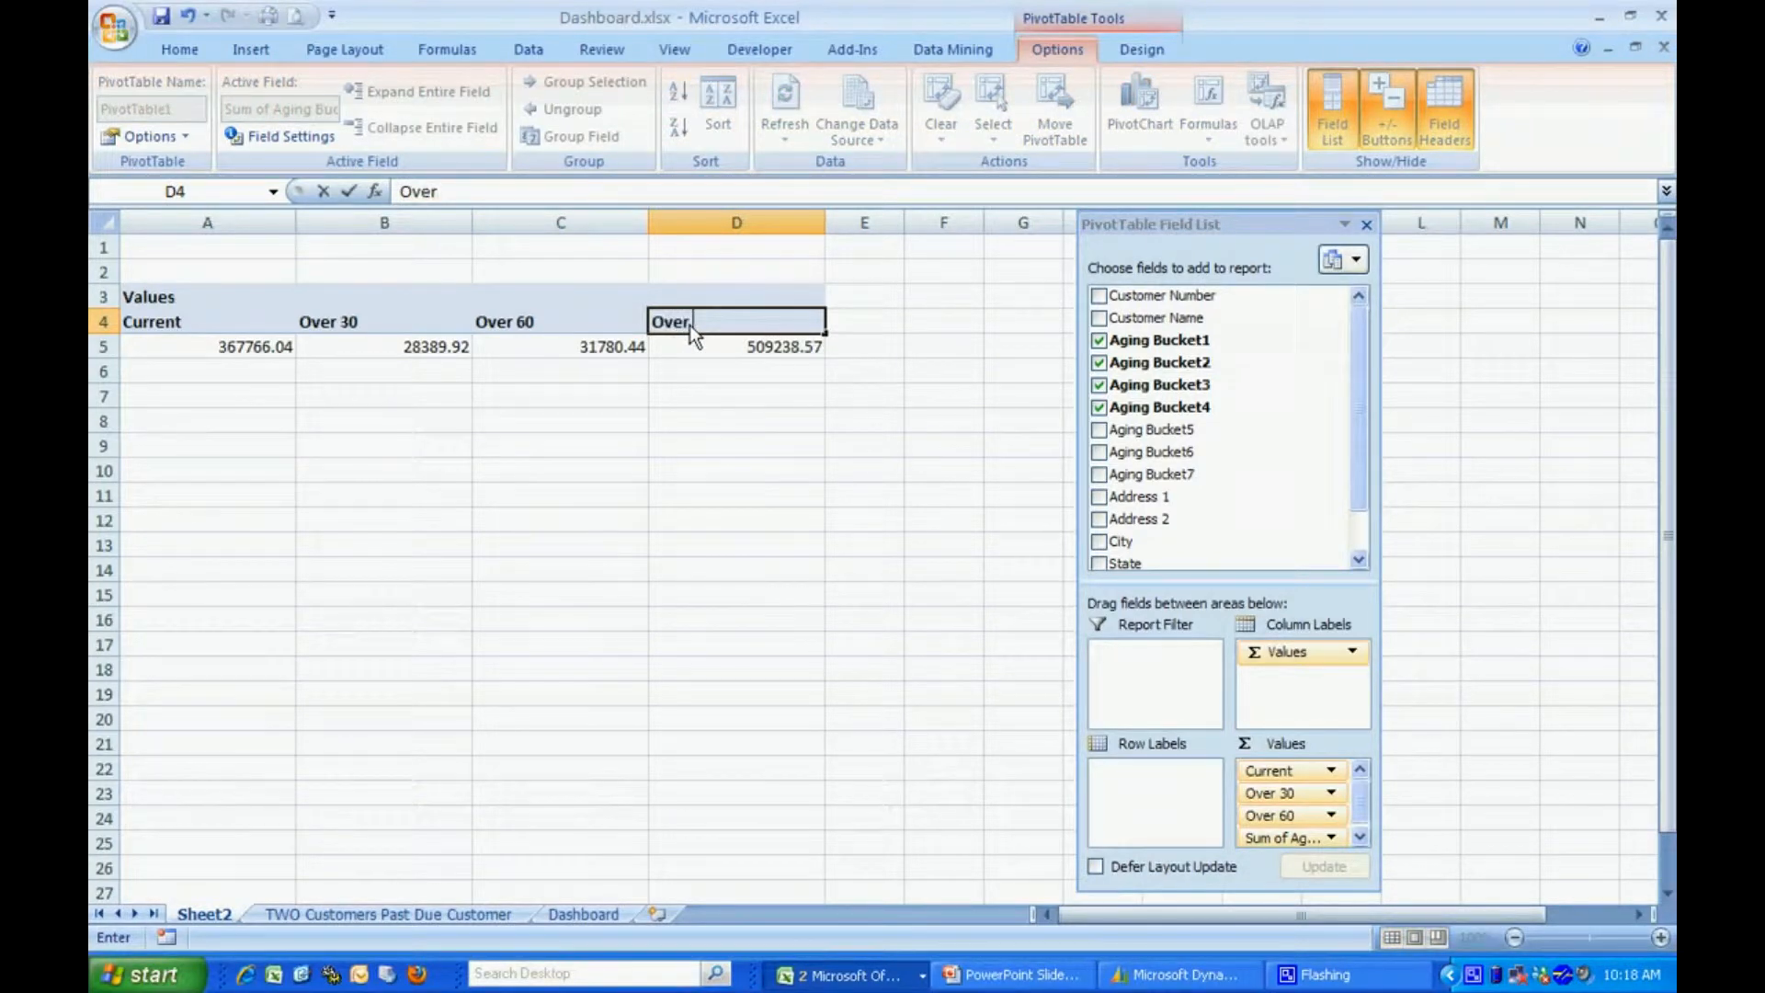
key("Tab")
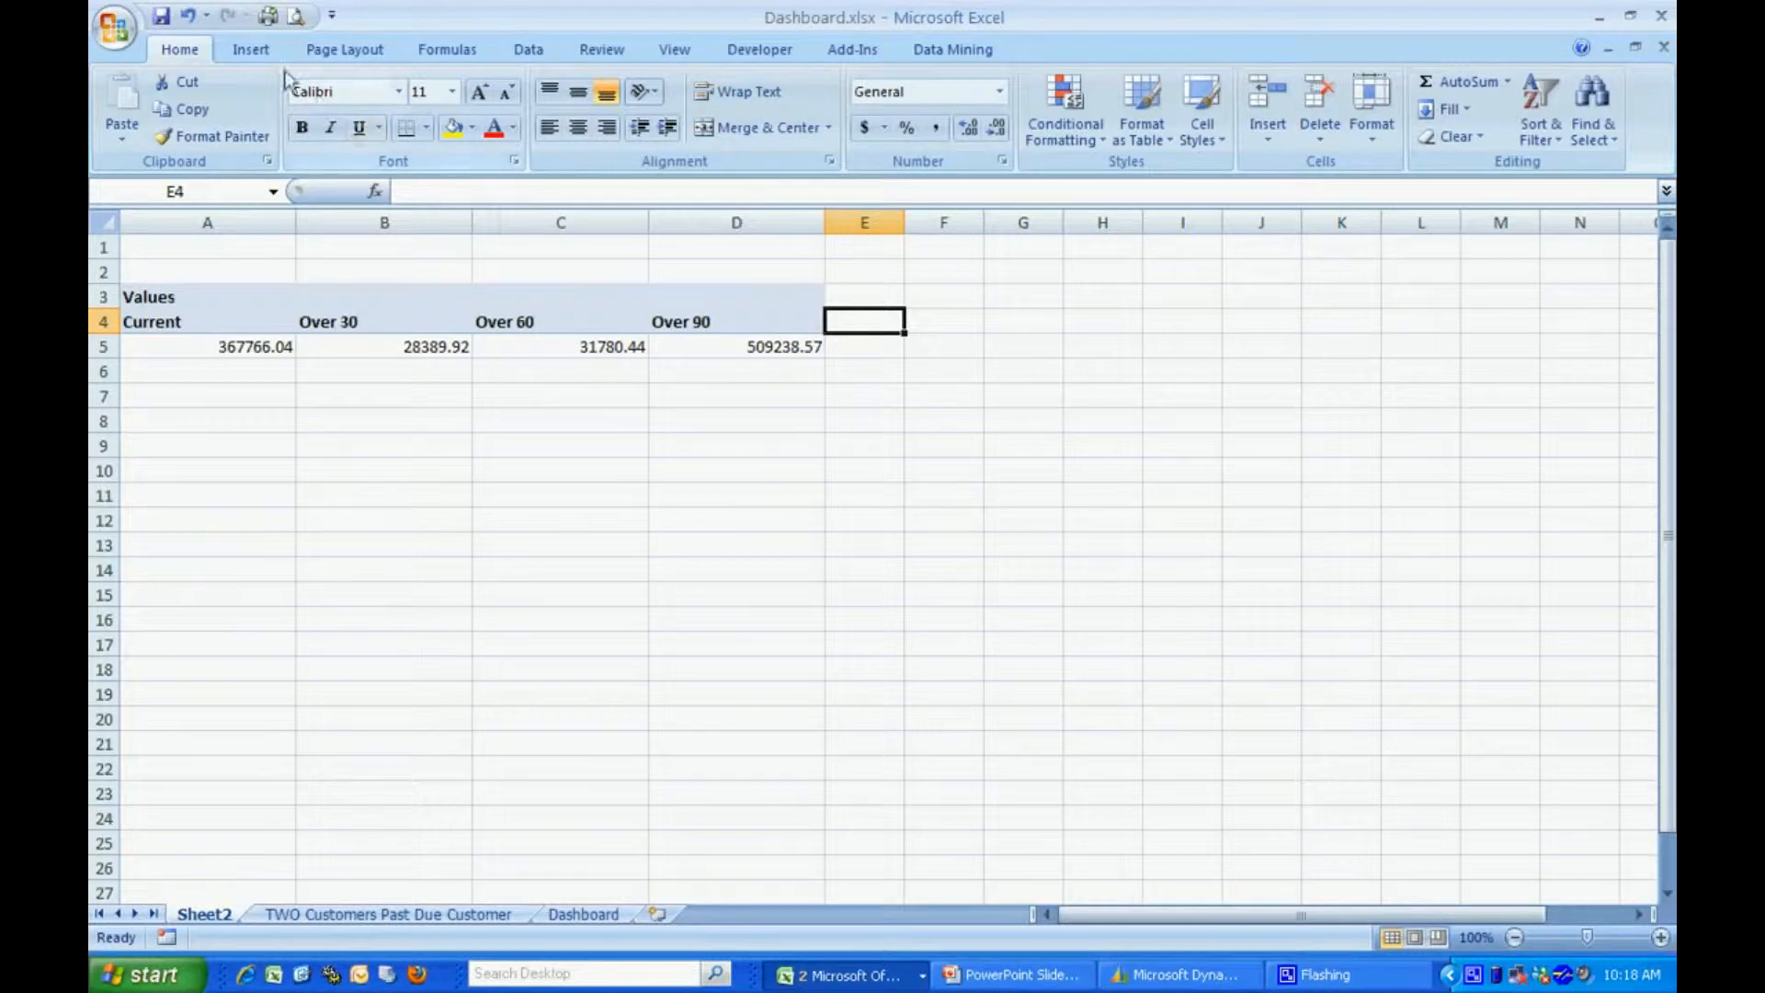
Step: Insert a basic 2-D column PivotChart of the aging totals and place it beneath the PivotTable
left_click(253, 51)
left_click(498, 119)
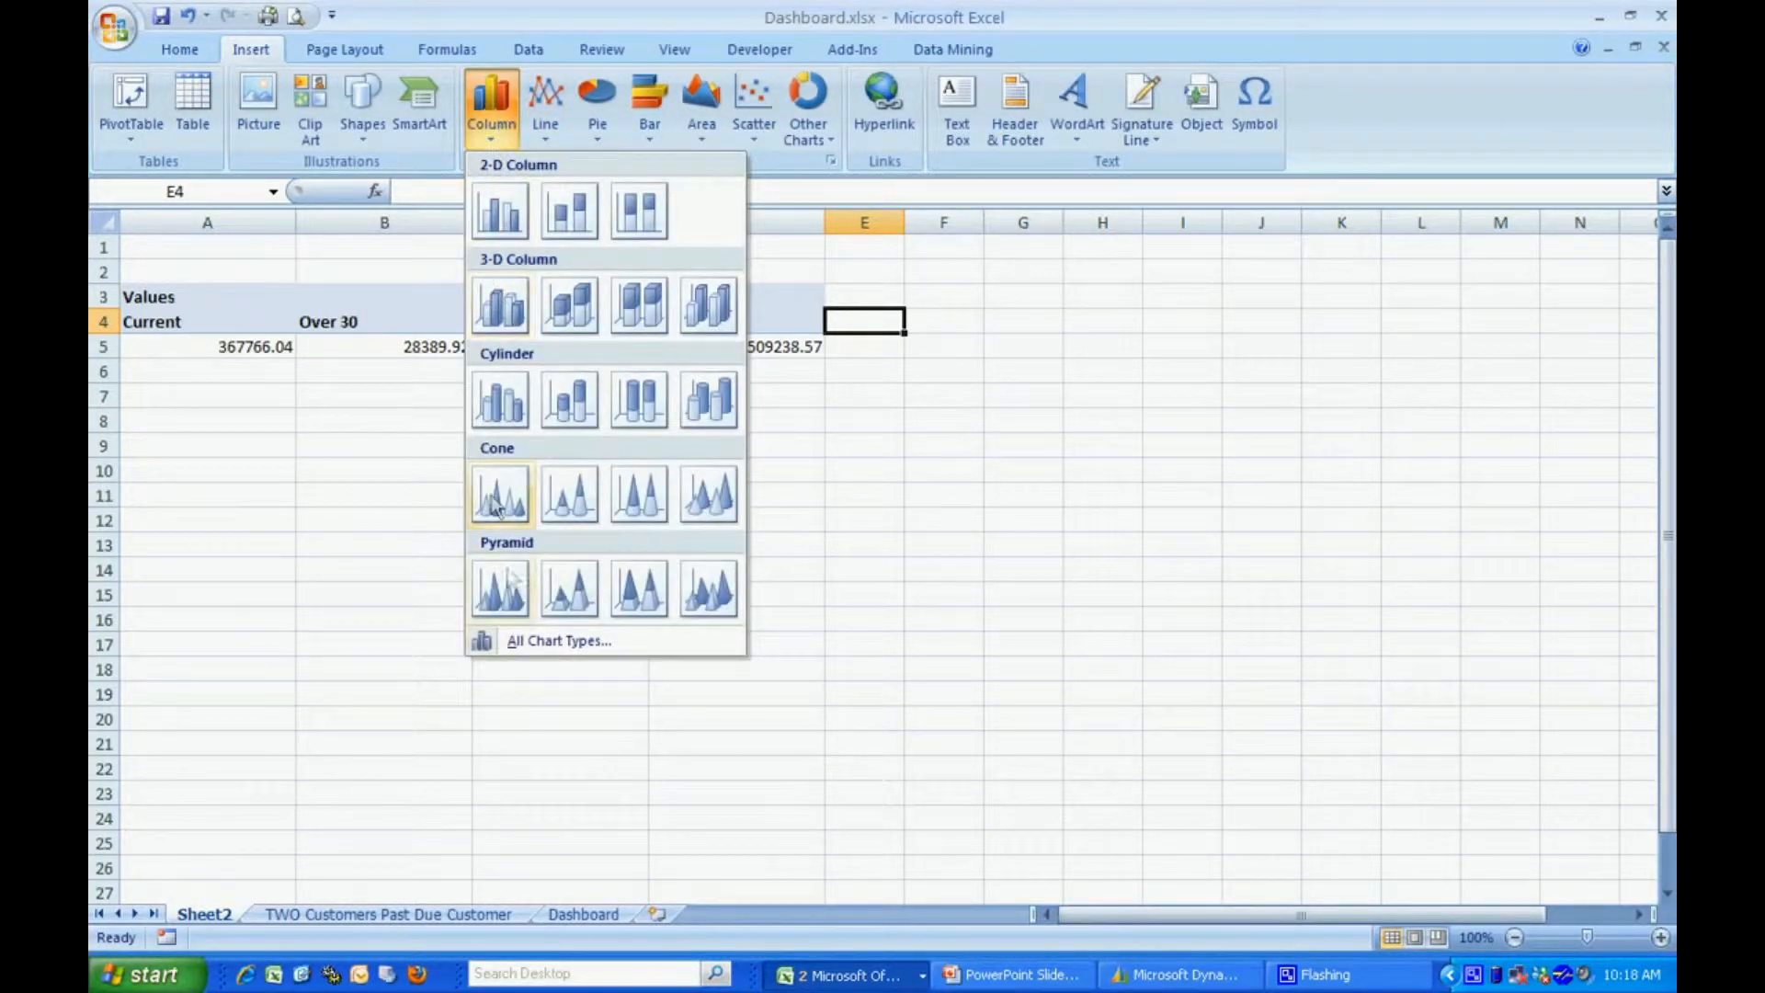
left_click(544, 641)
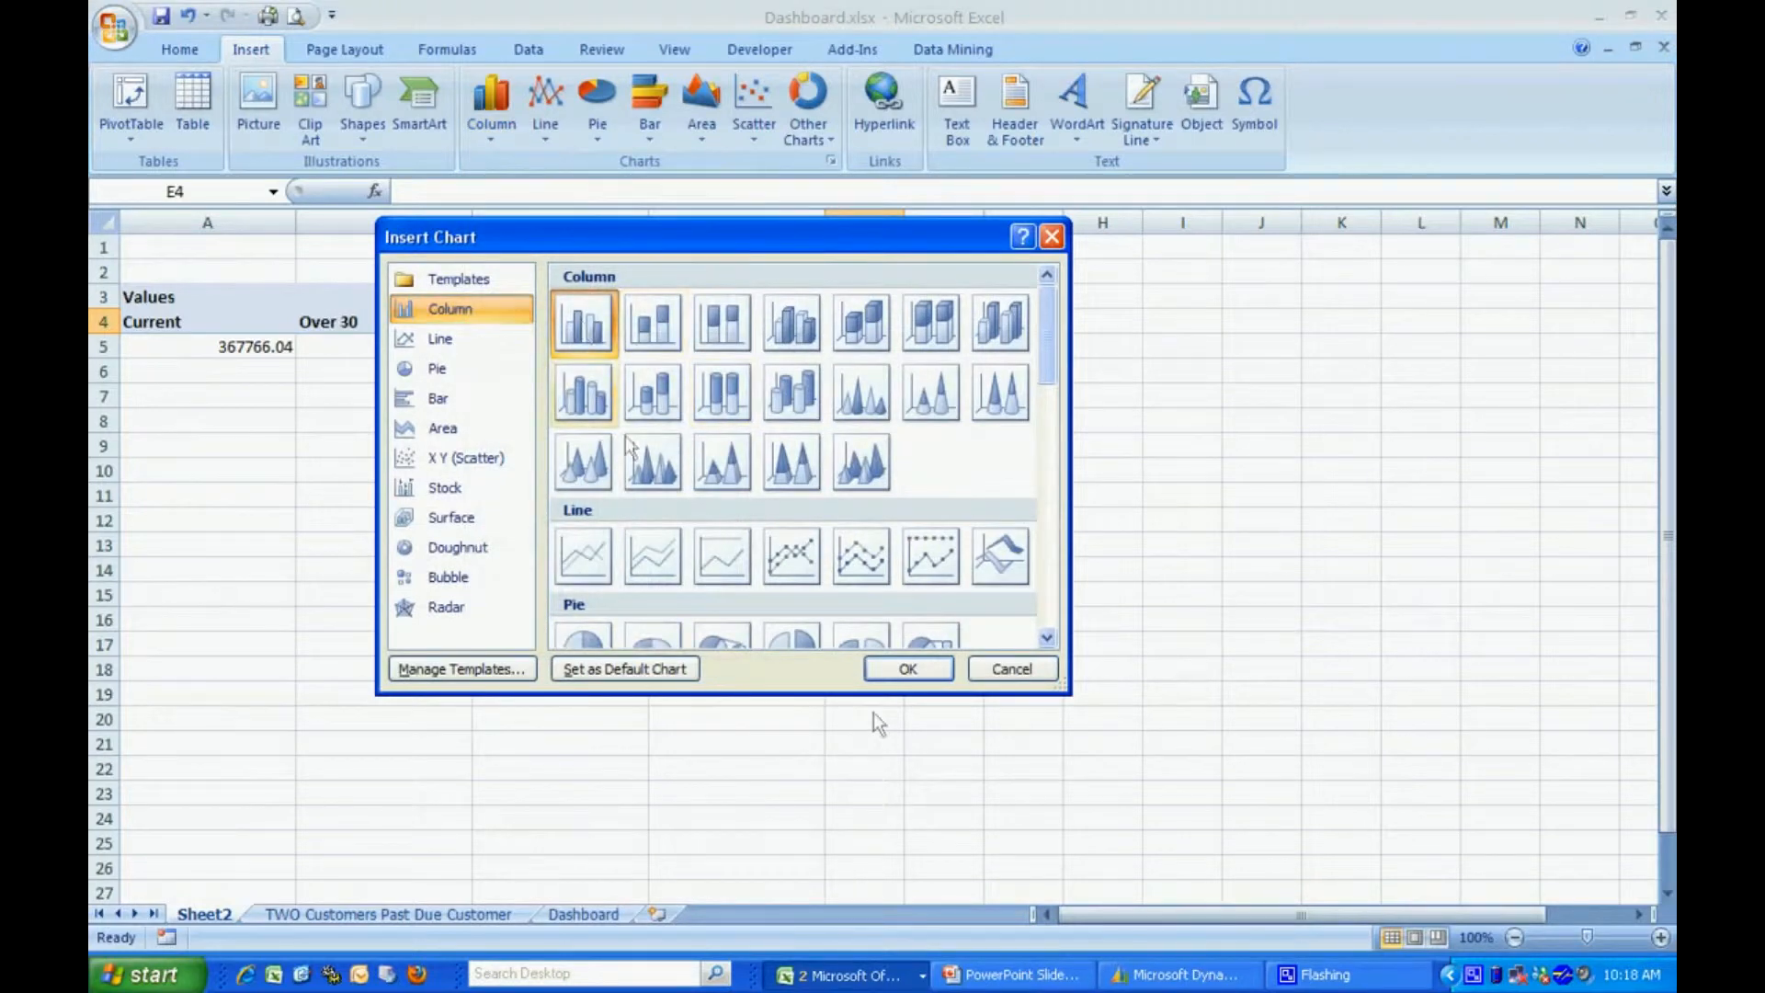
left_click(908, 668)
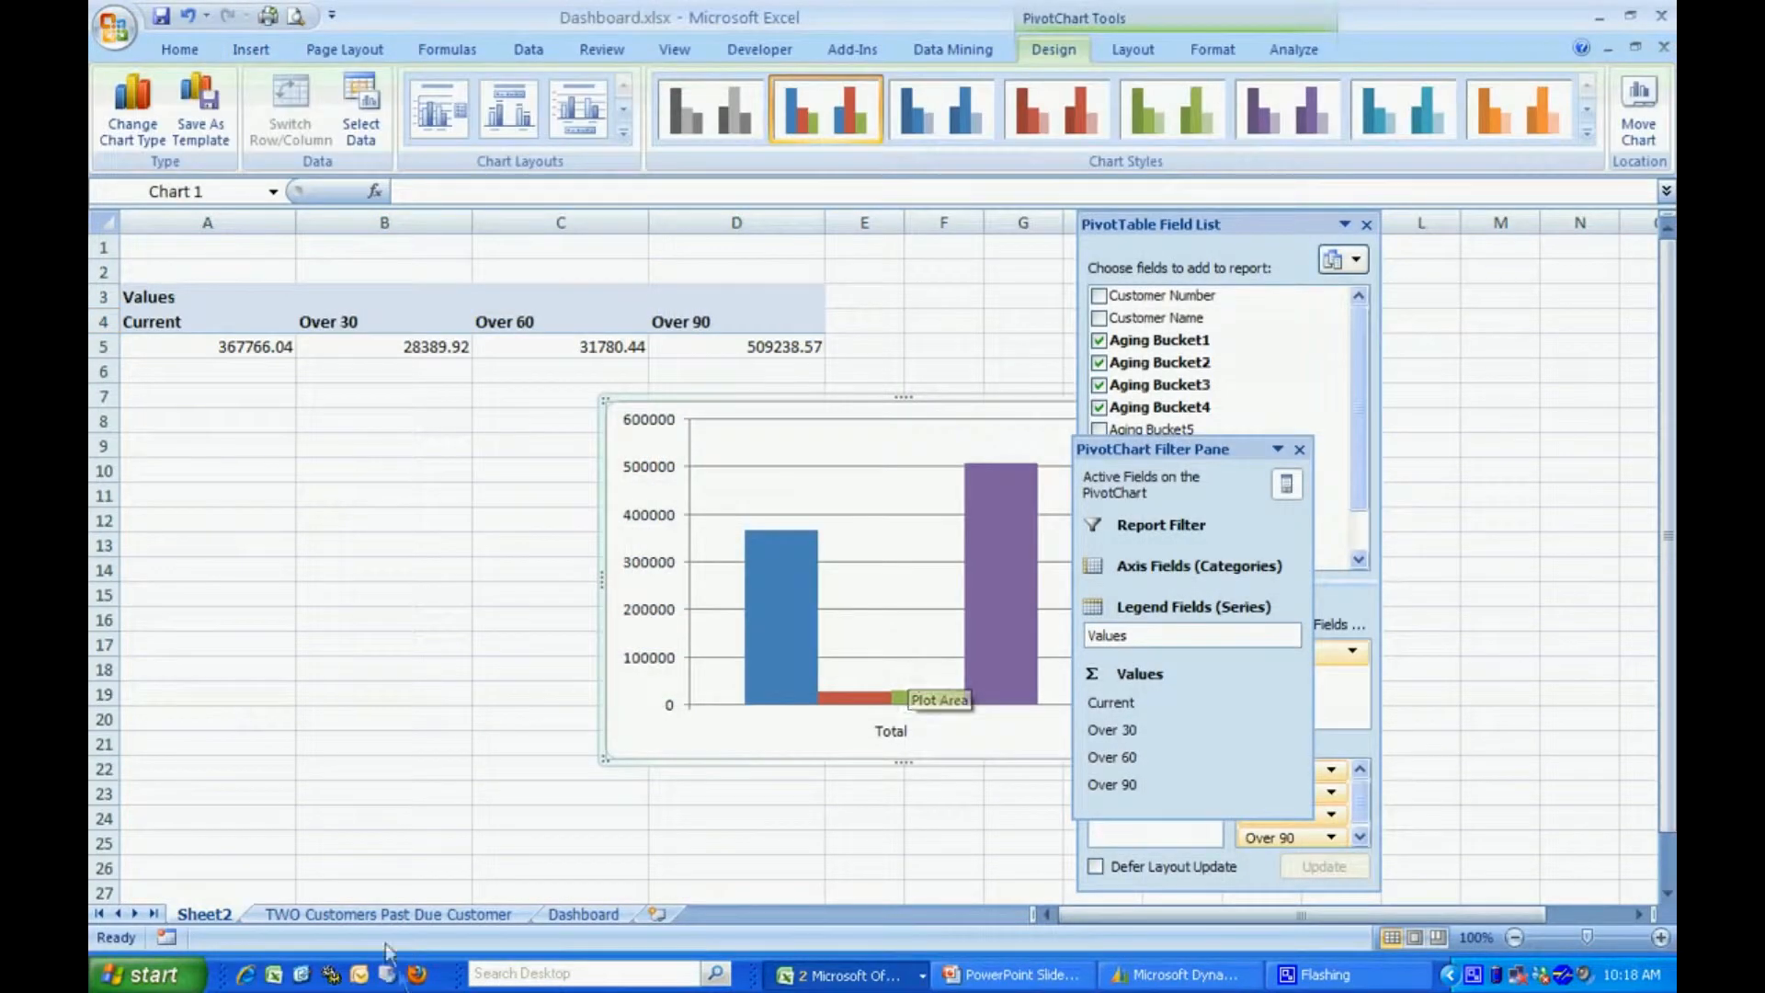
left_click_drag(856, 393, 591, 419)
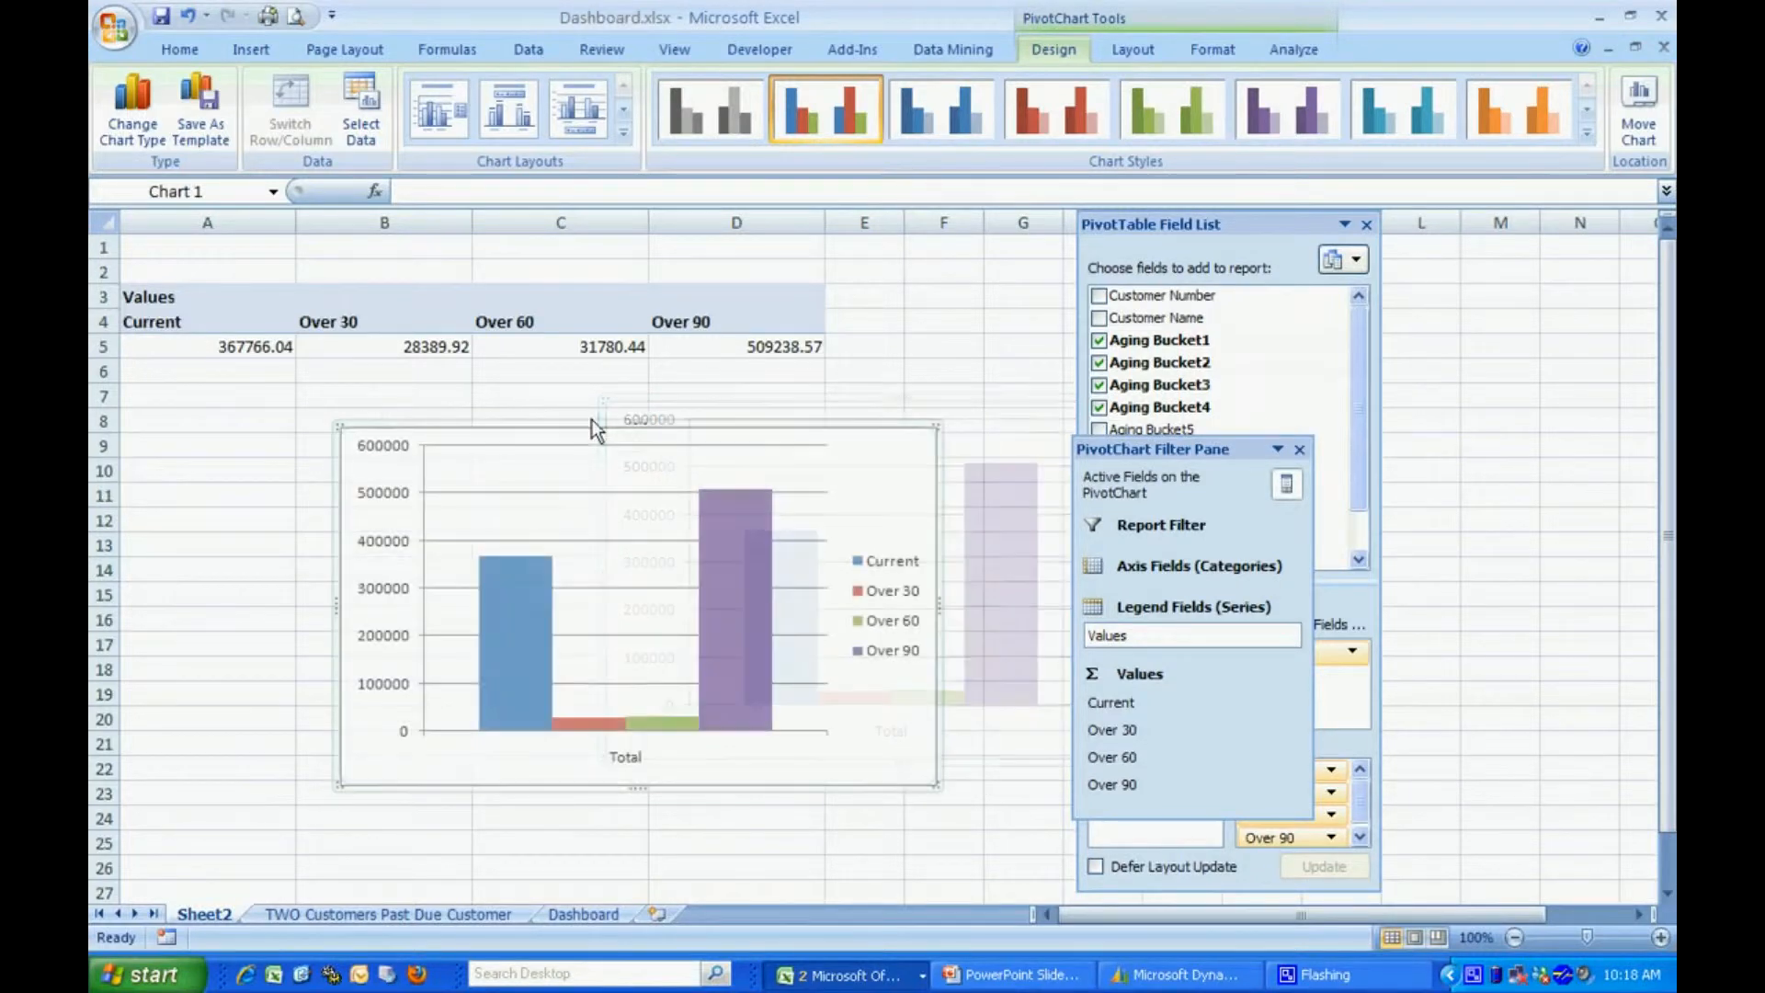
Step: Move the aging chart onto the Dashboard sheet, position it at about B3 to H17, and close the PivotTable Field List
right_click(539, 450)
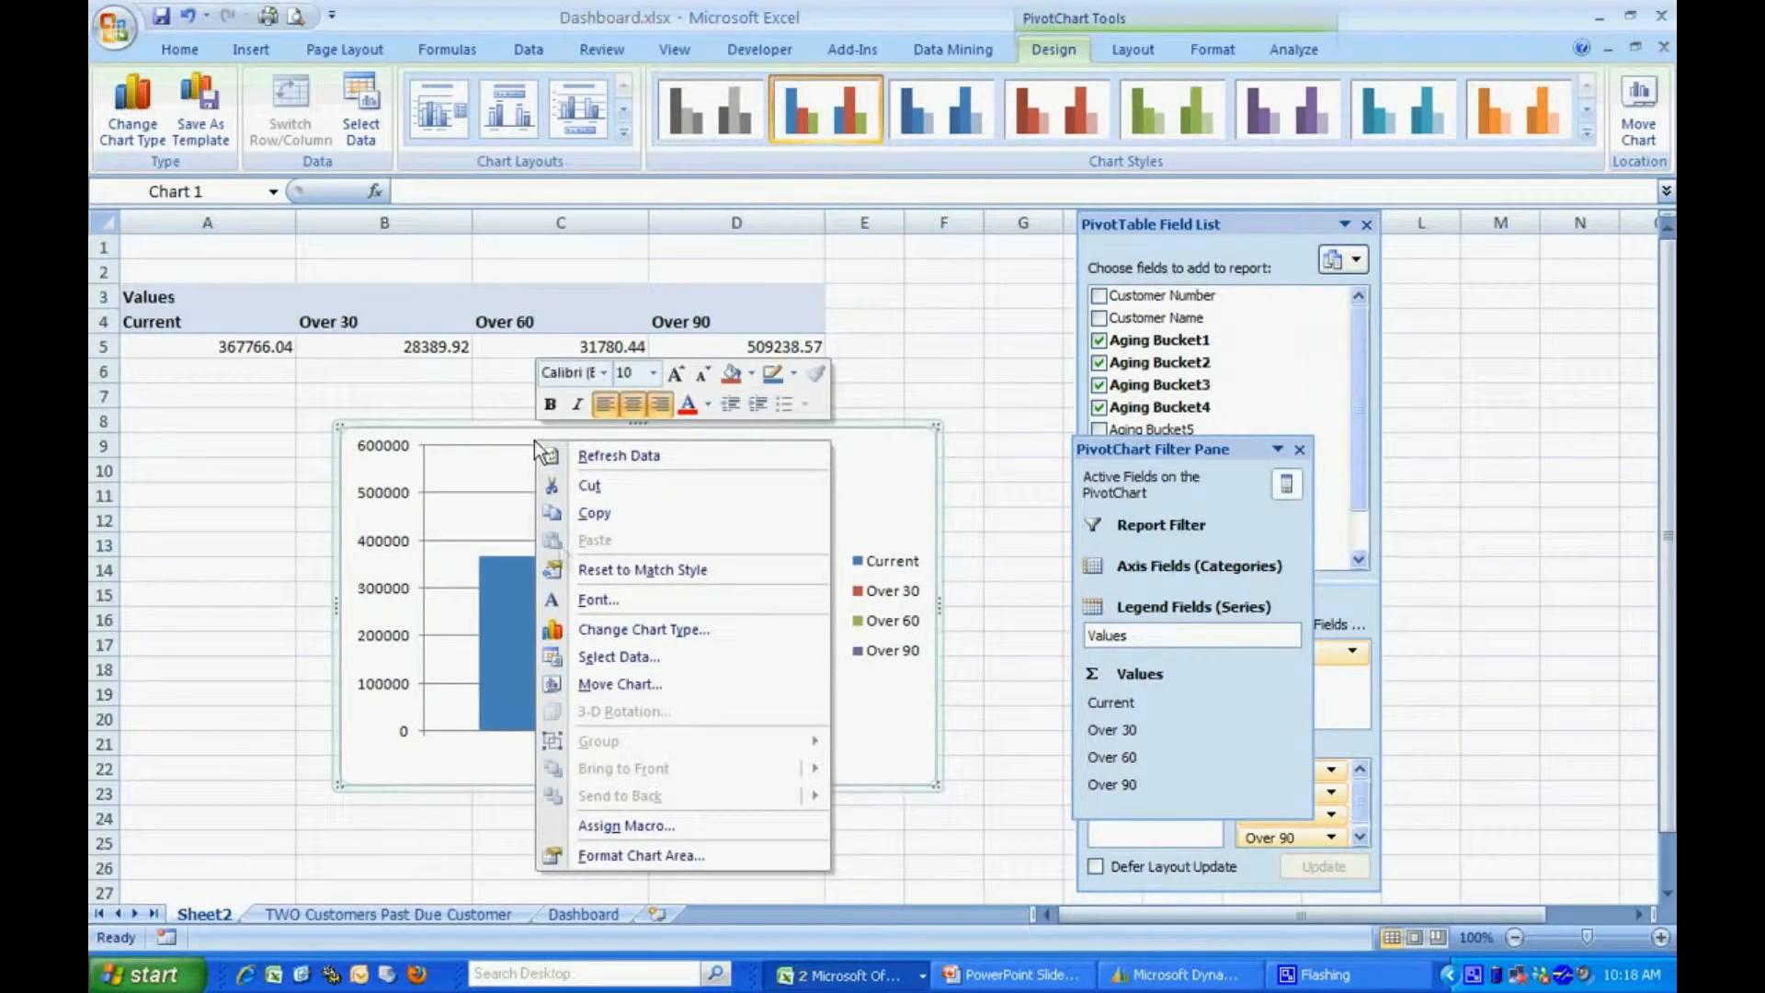
left_click(598, 686)
left_click(827, 348)
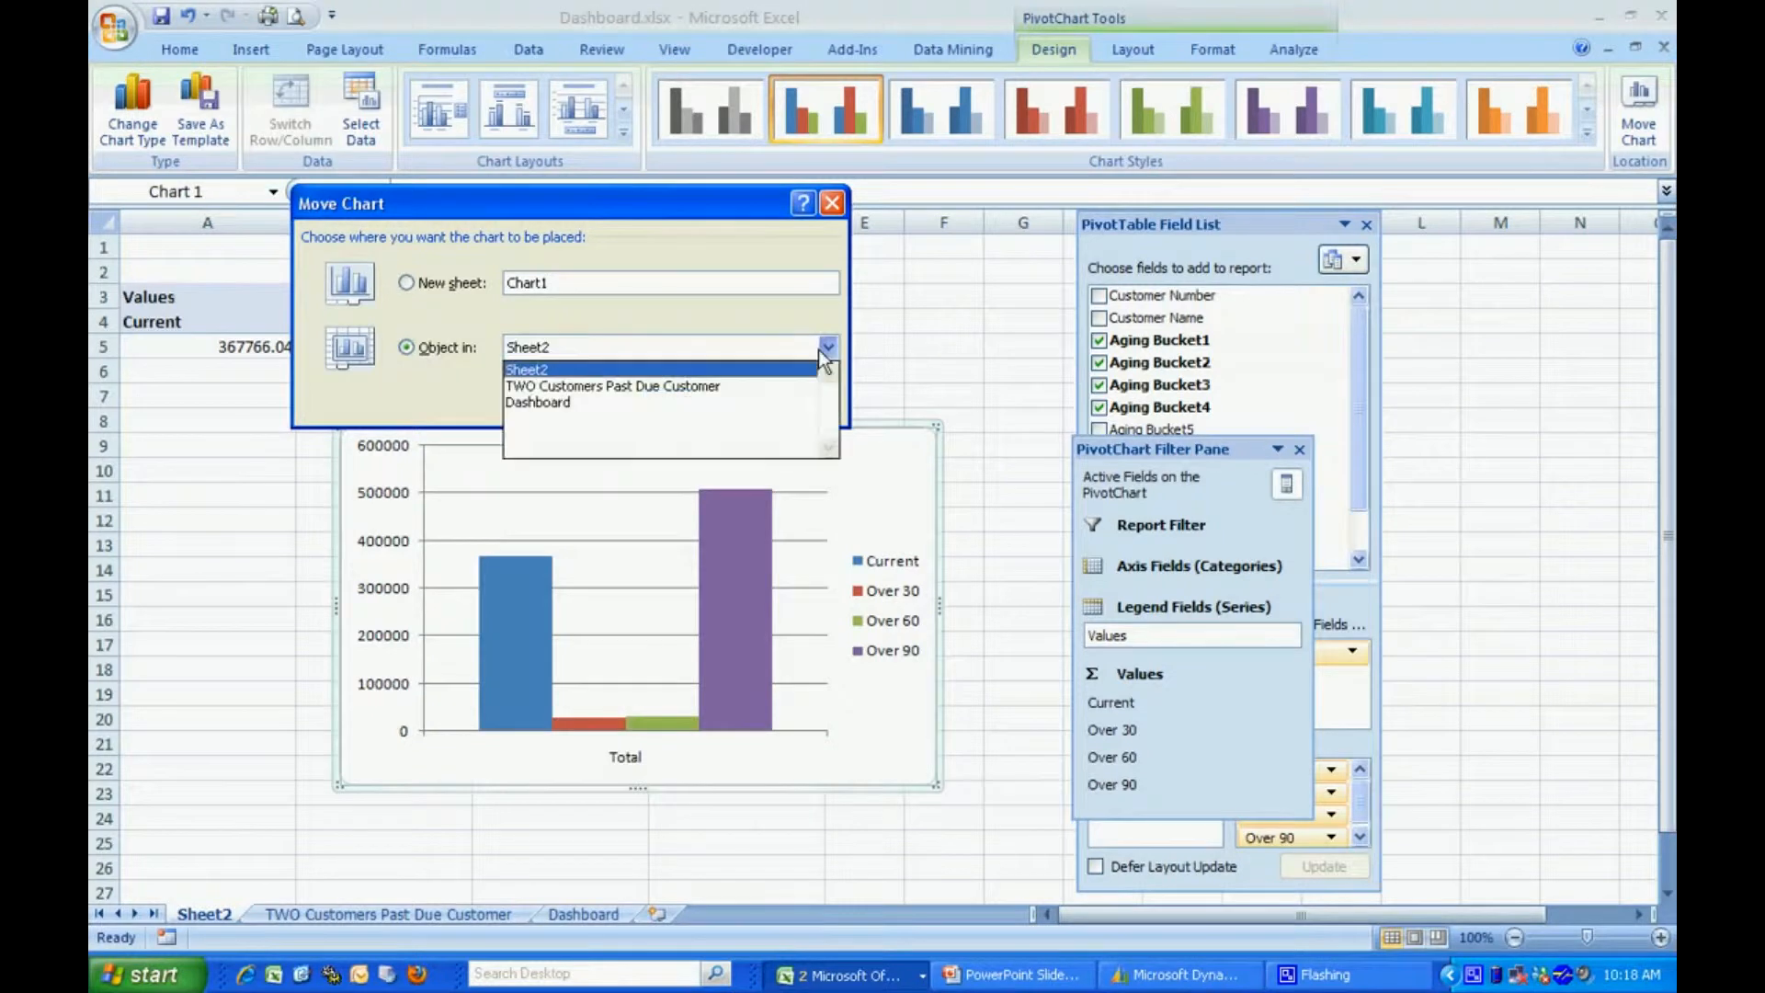
left_click(574, 405)
left_click(676, 401)
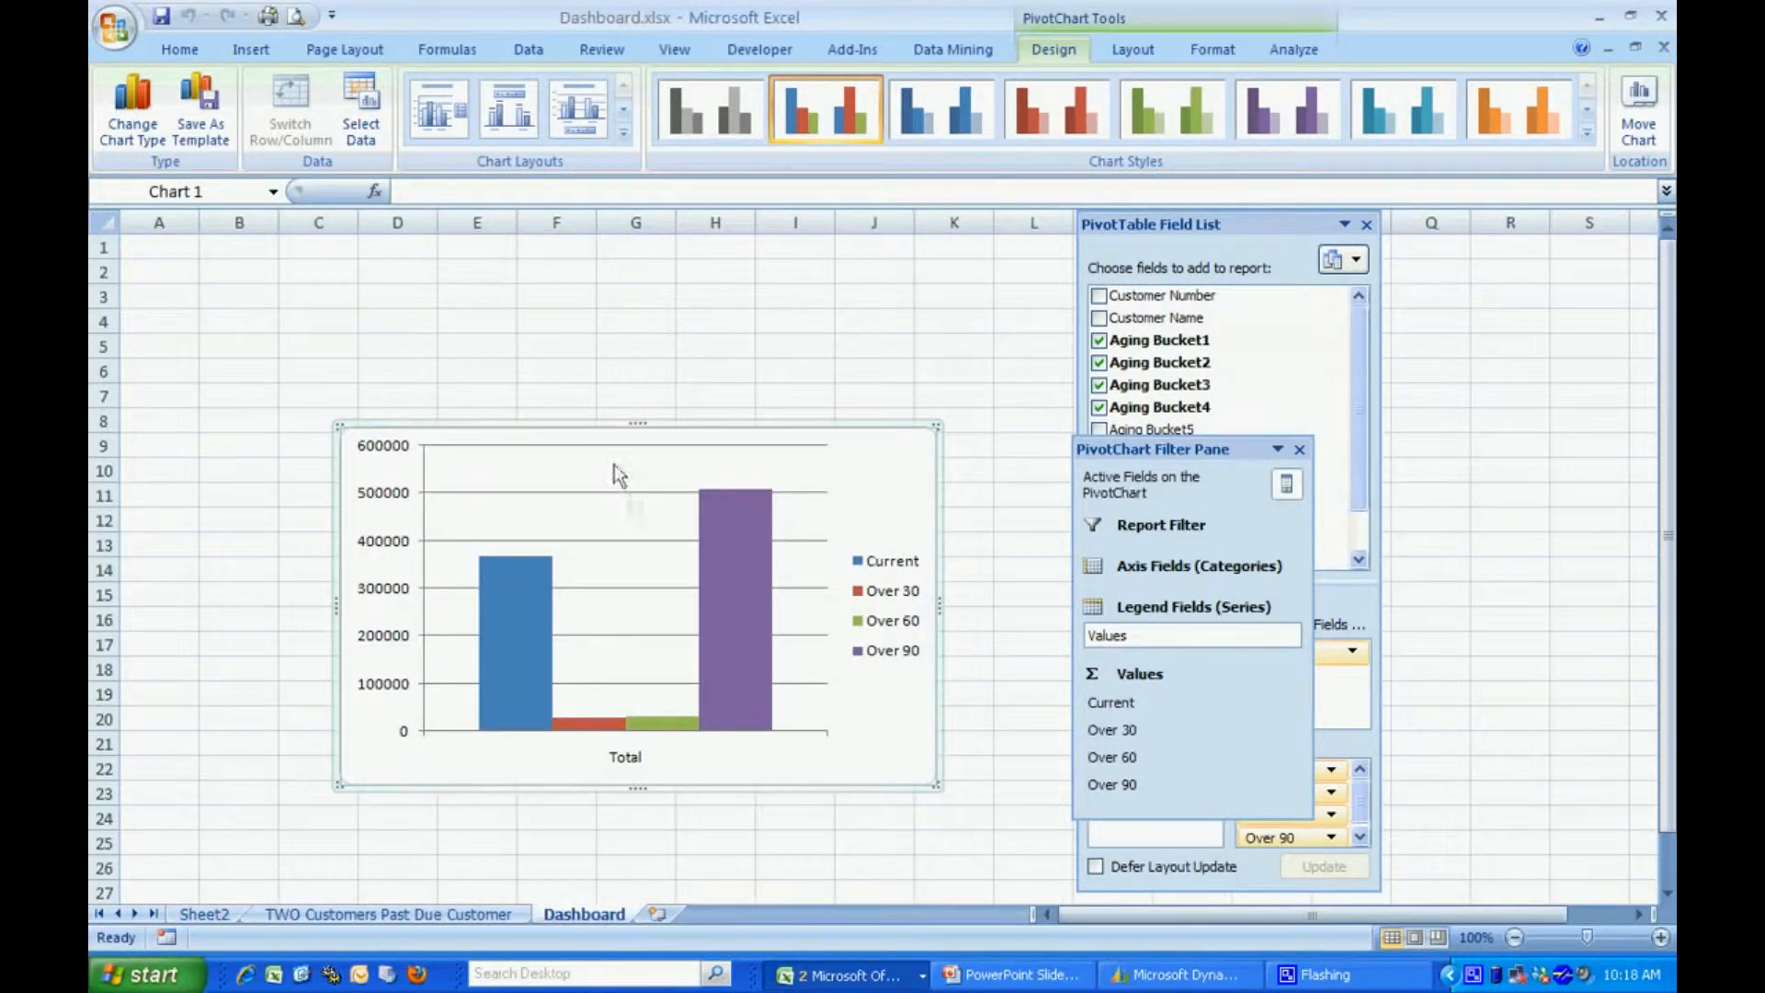
left_click_drag(582, 423, 393, 295)
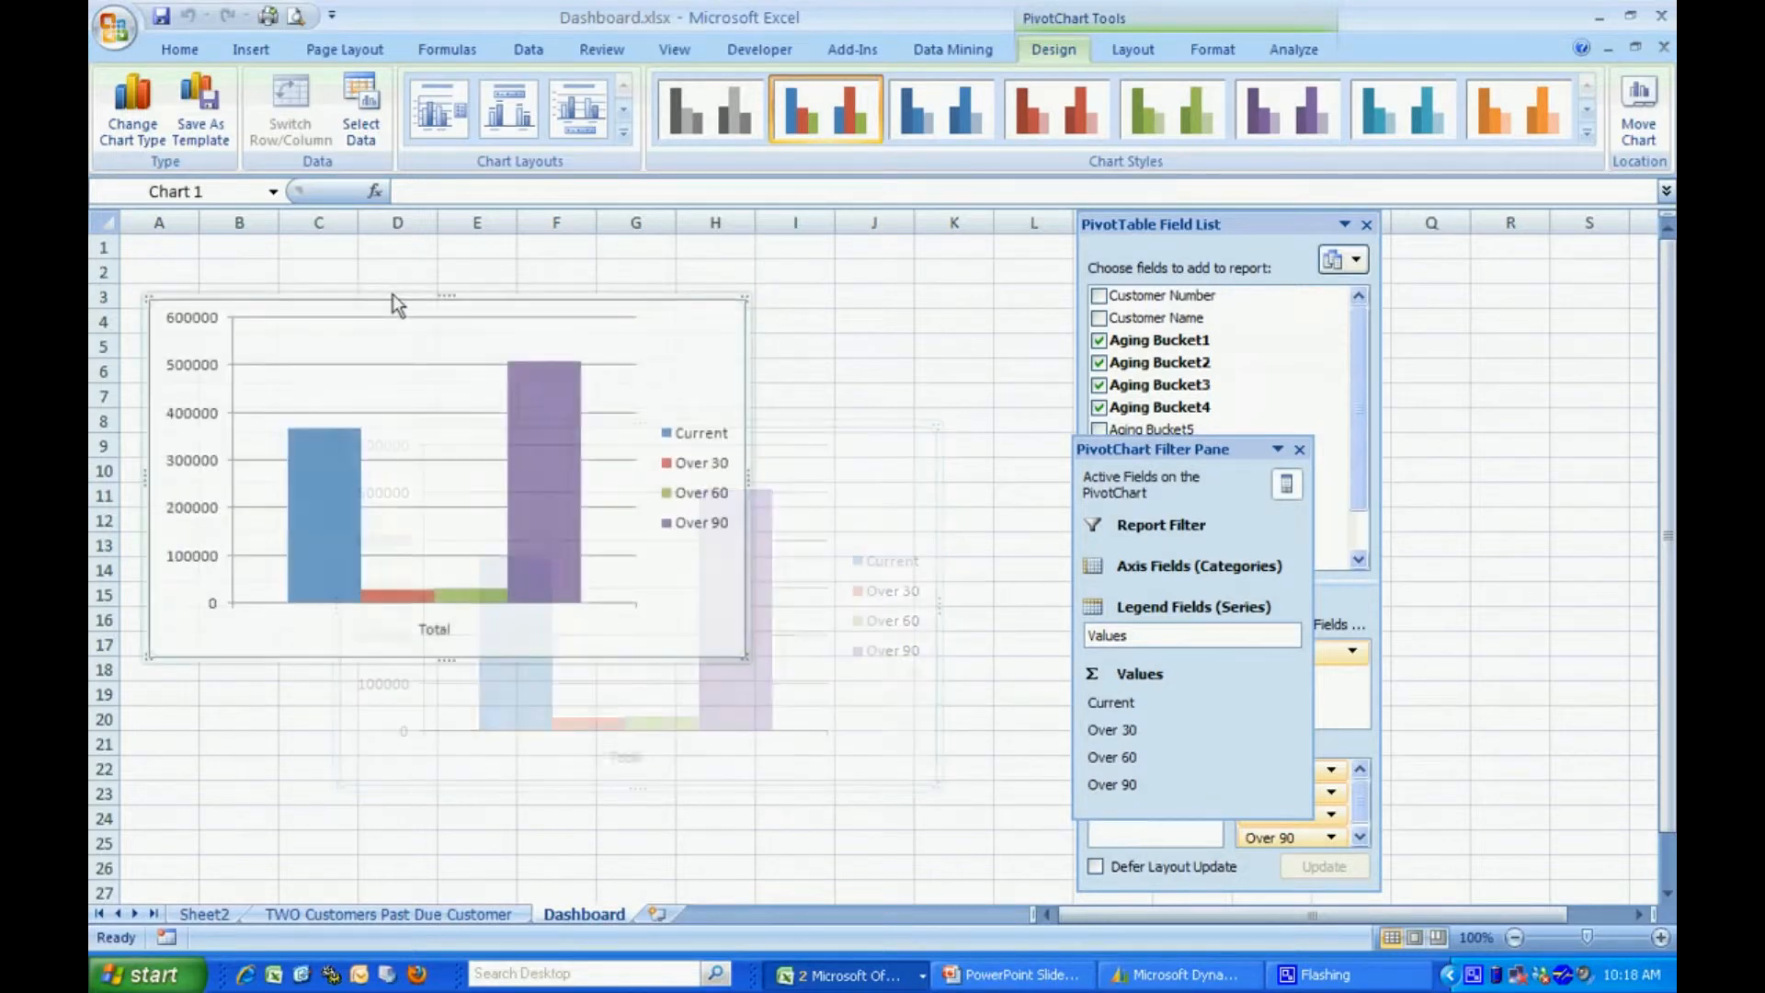
left_click(1366, 225)
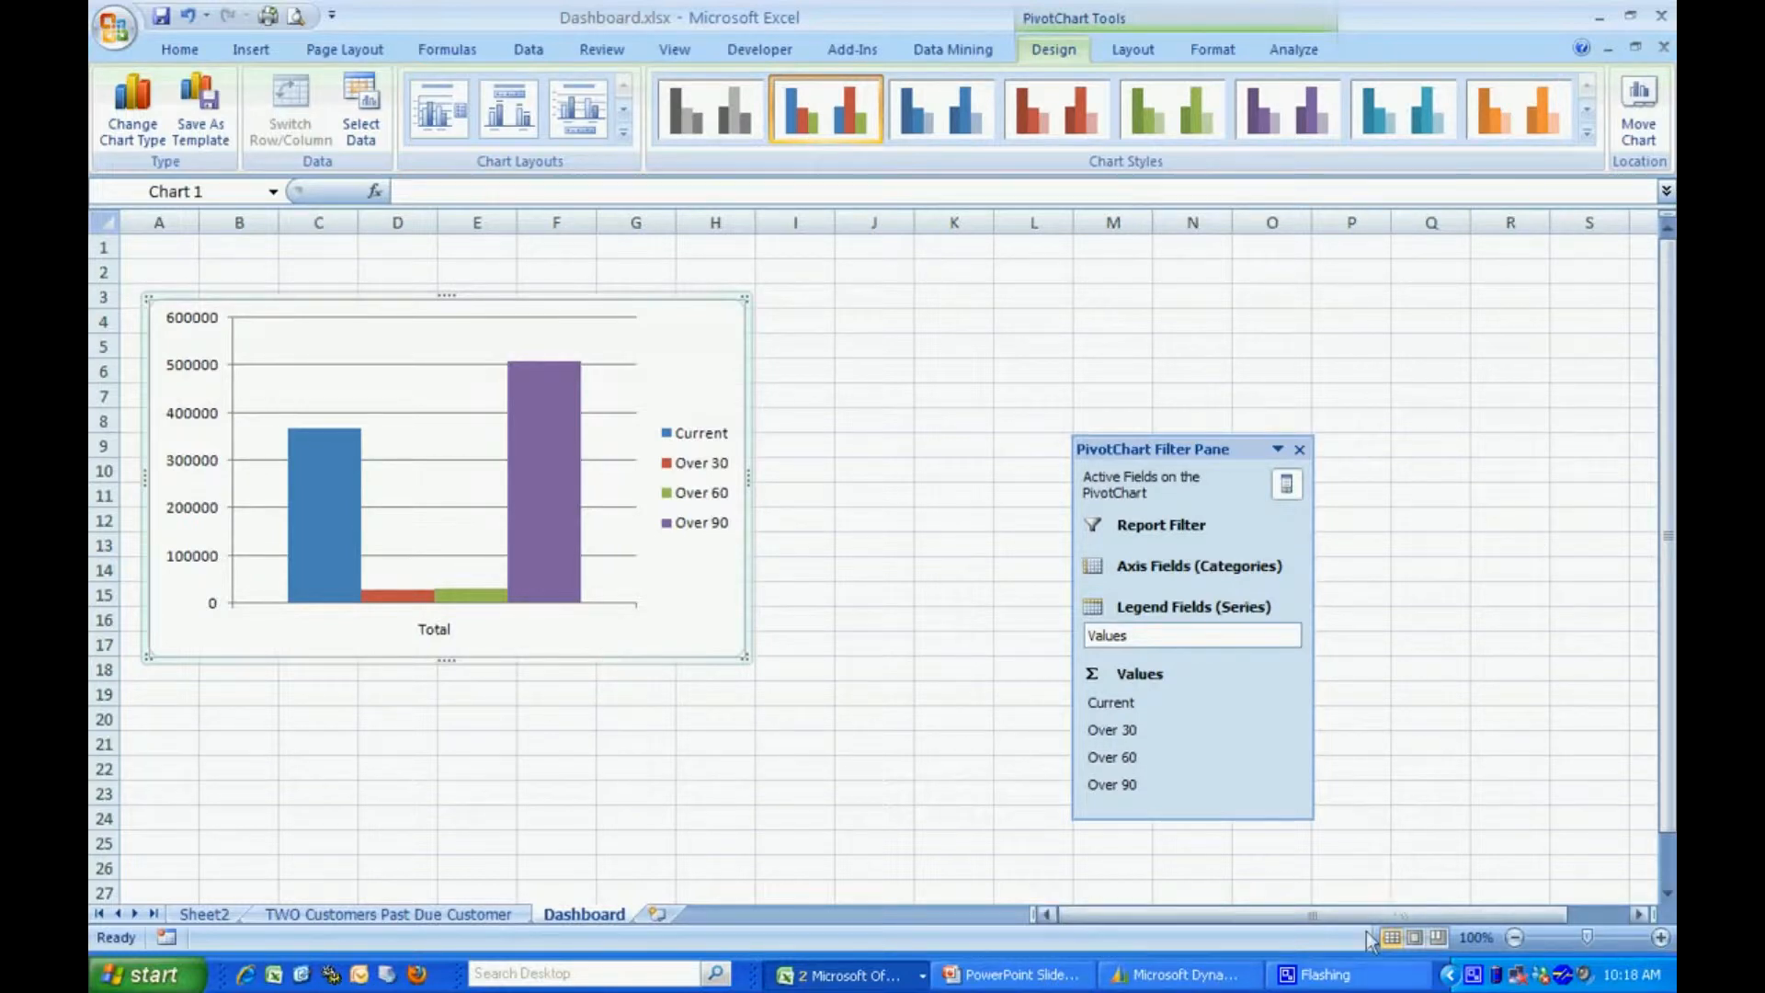
Step: Switch to Microsoft Dynamics GP and replace "past due" in the report list filter with "balance"
left_click(1181, 974)
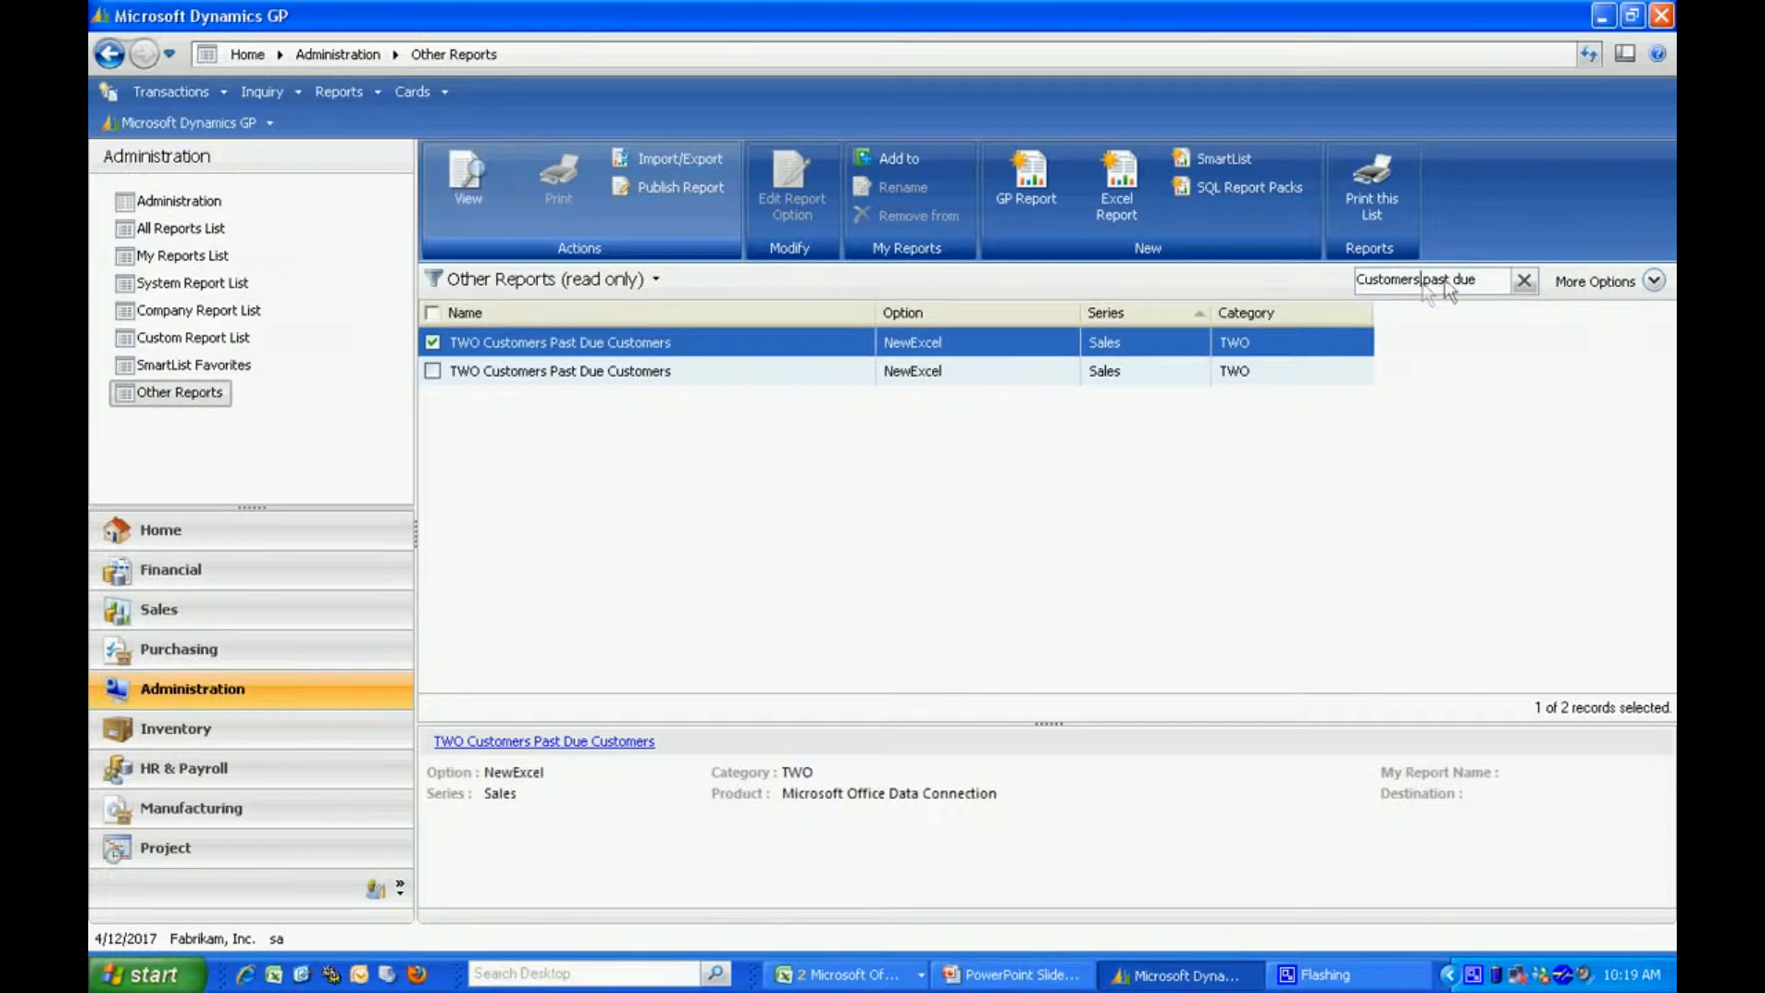
left_click_drag(1479, 280, 1416, 279)
key("BackSpace")
type("balance")
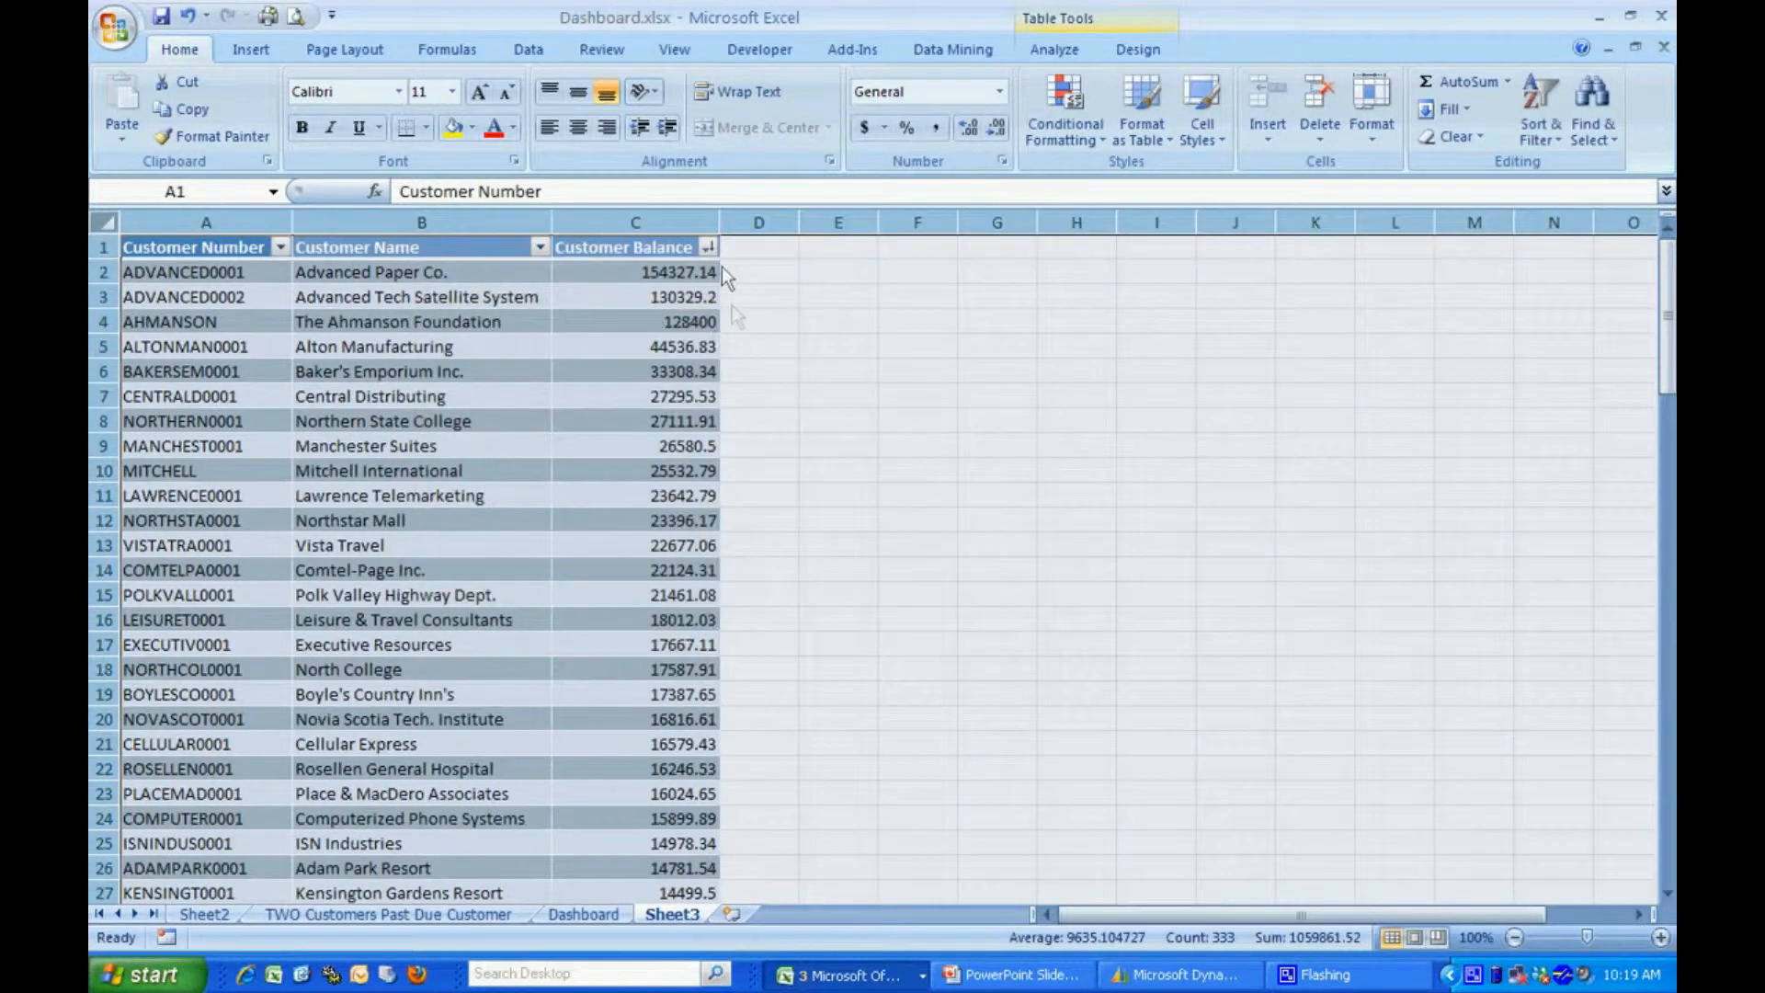
Step: Filter the Customer Balance column on Sheet3 to show only the top 10 values
left_click(706, 247)
mouse_move(690, 417)
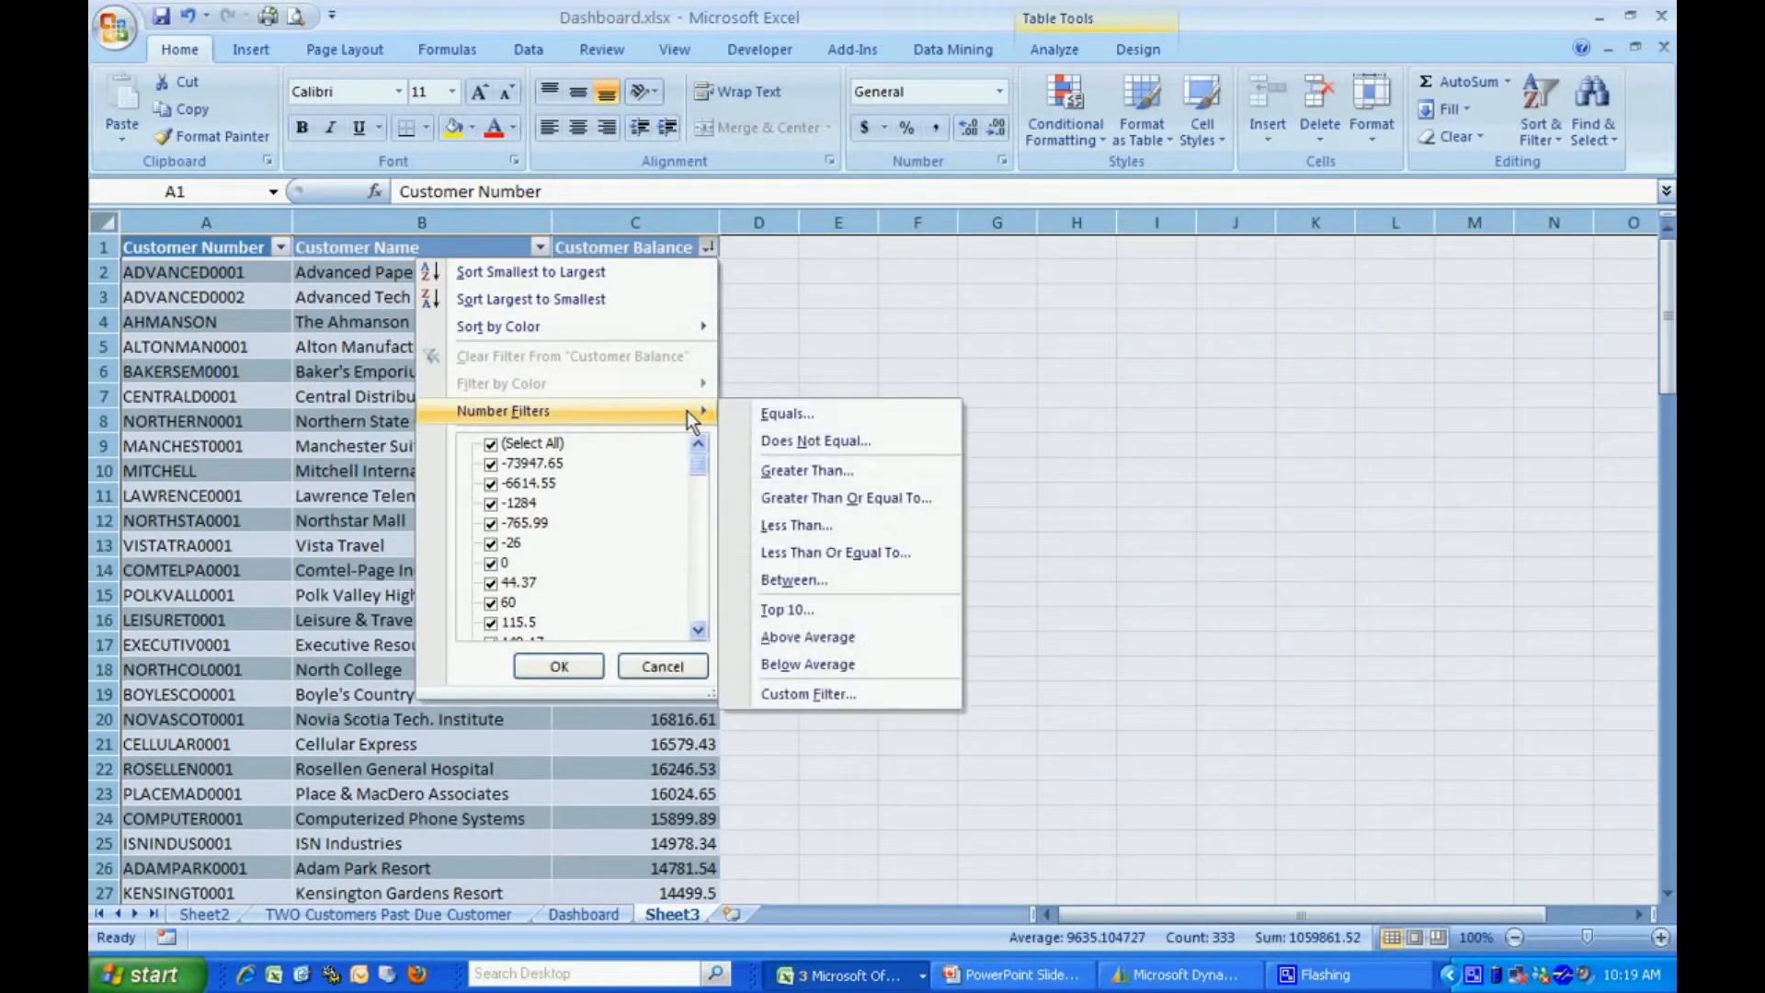
left_click(790, 610)
key("Return")
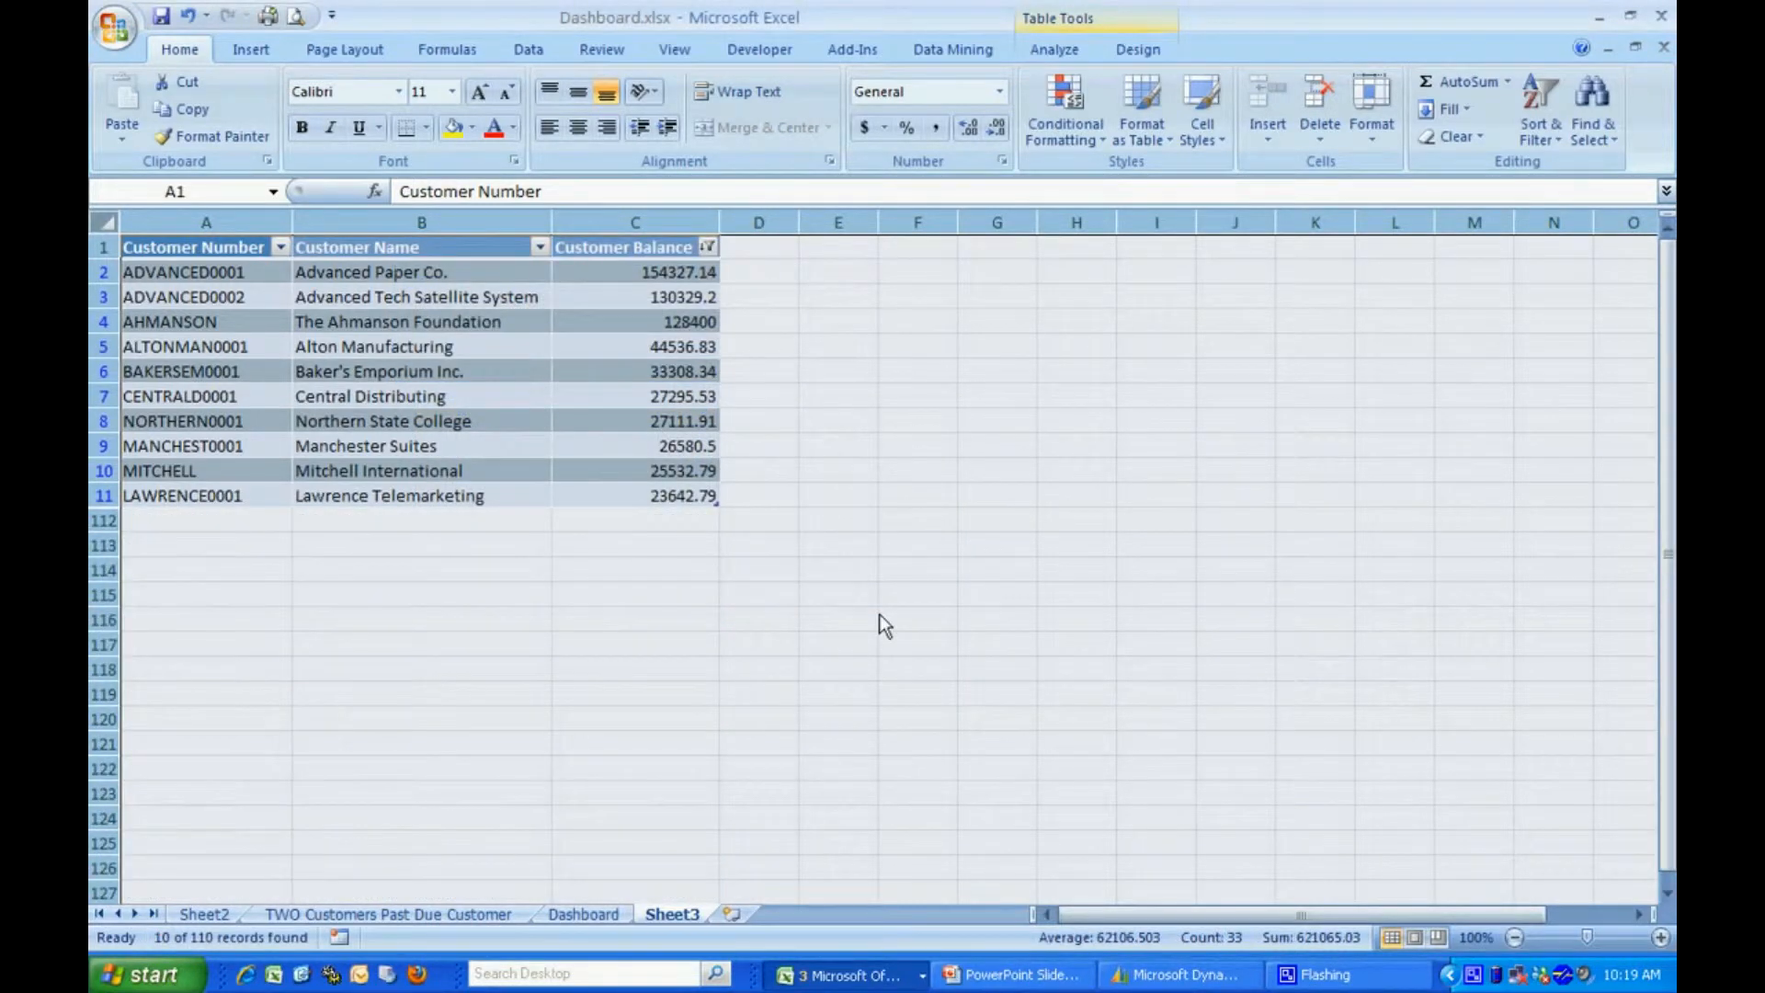
Step: Link cell J4 on the Dashboard sheet to the first customer number in cell A2 of Sheet3
left_click(594, 913)
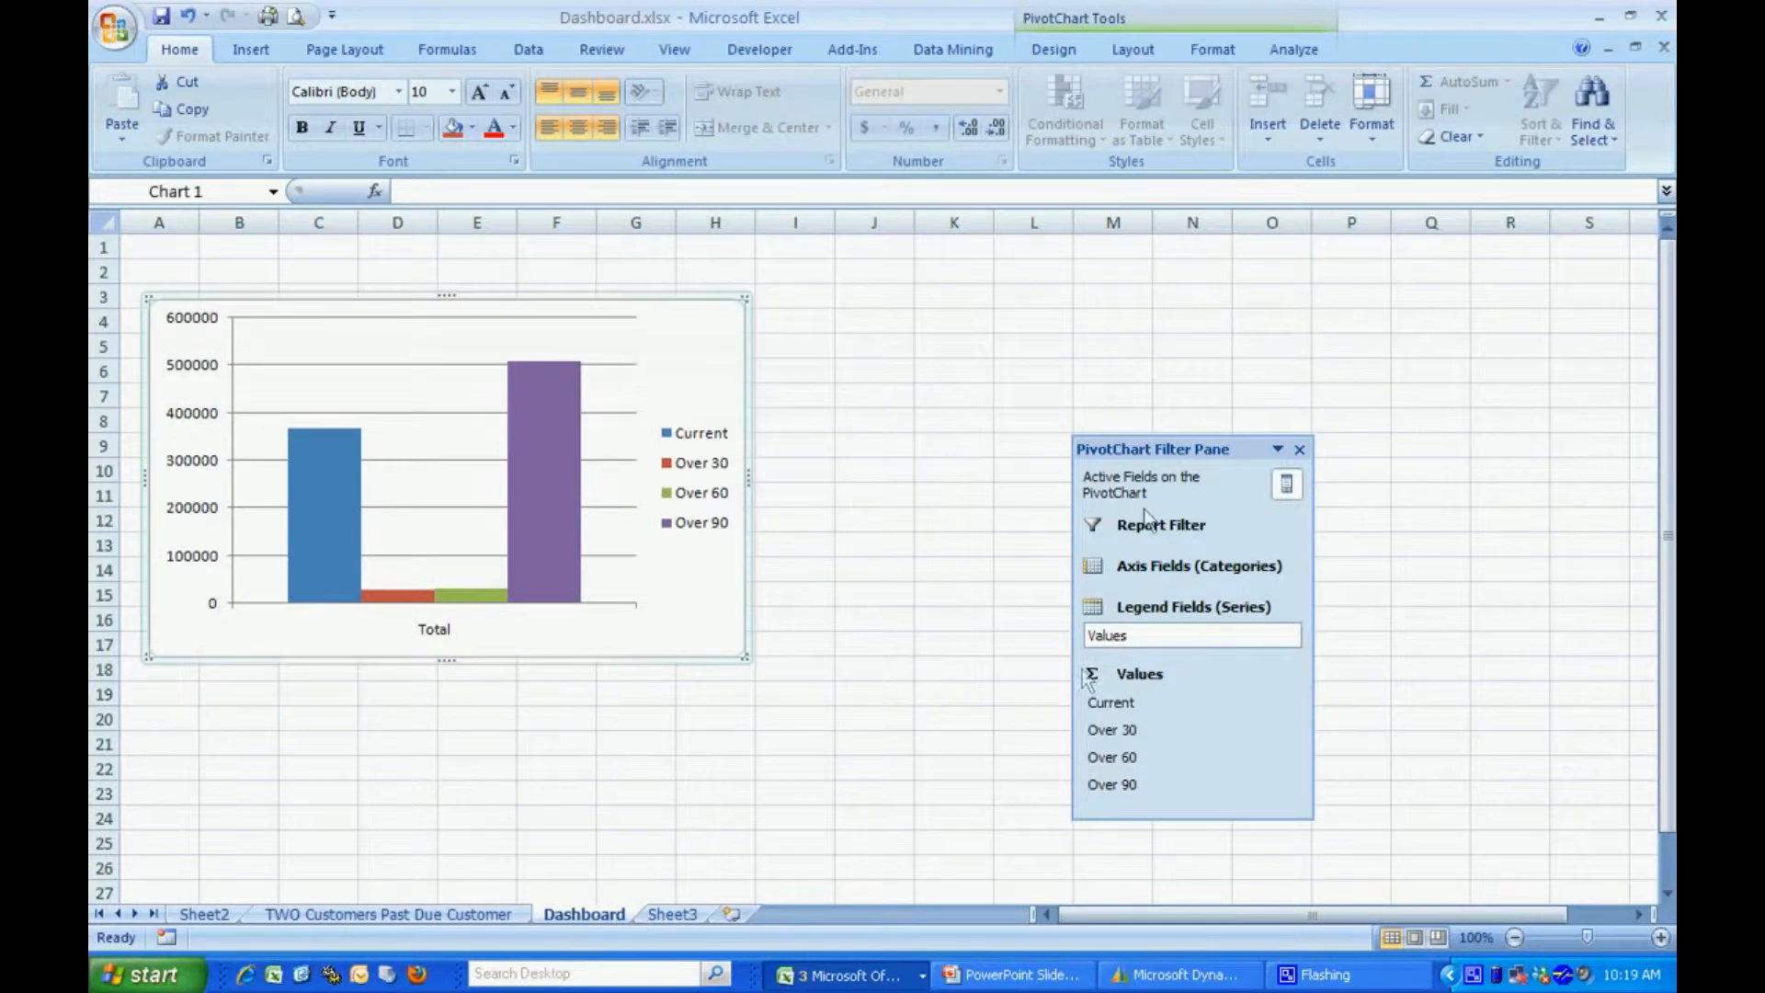
left_click(869, 323)
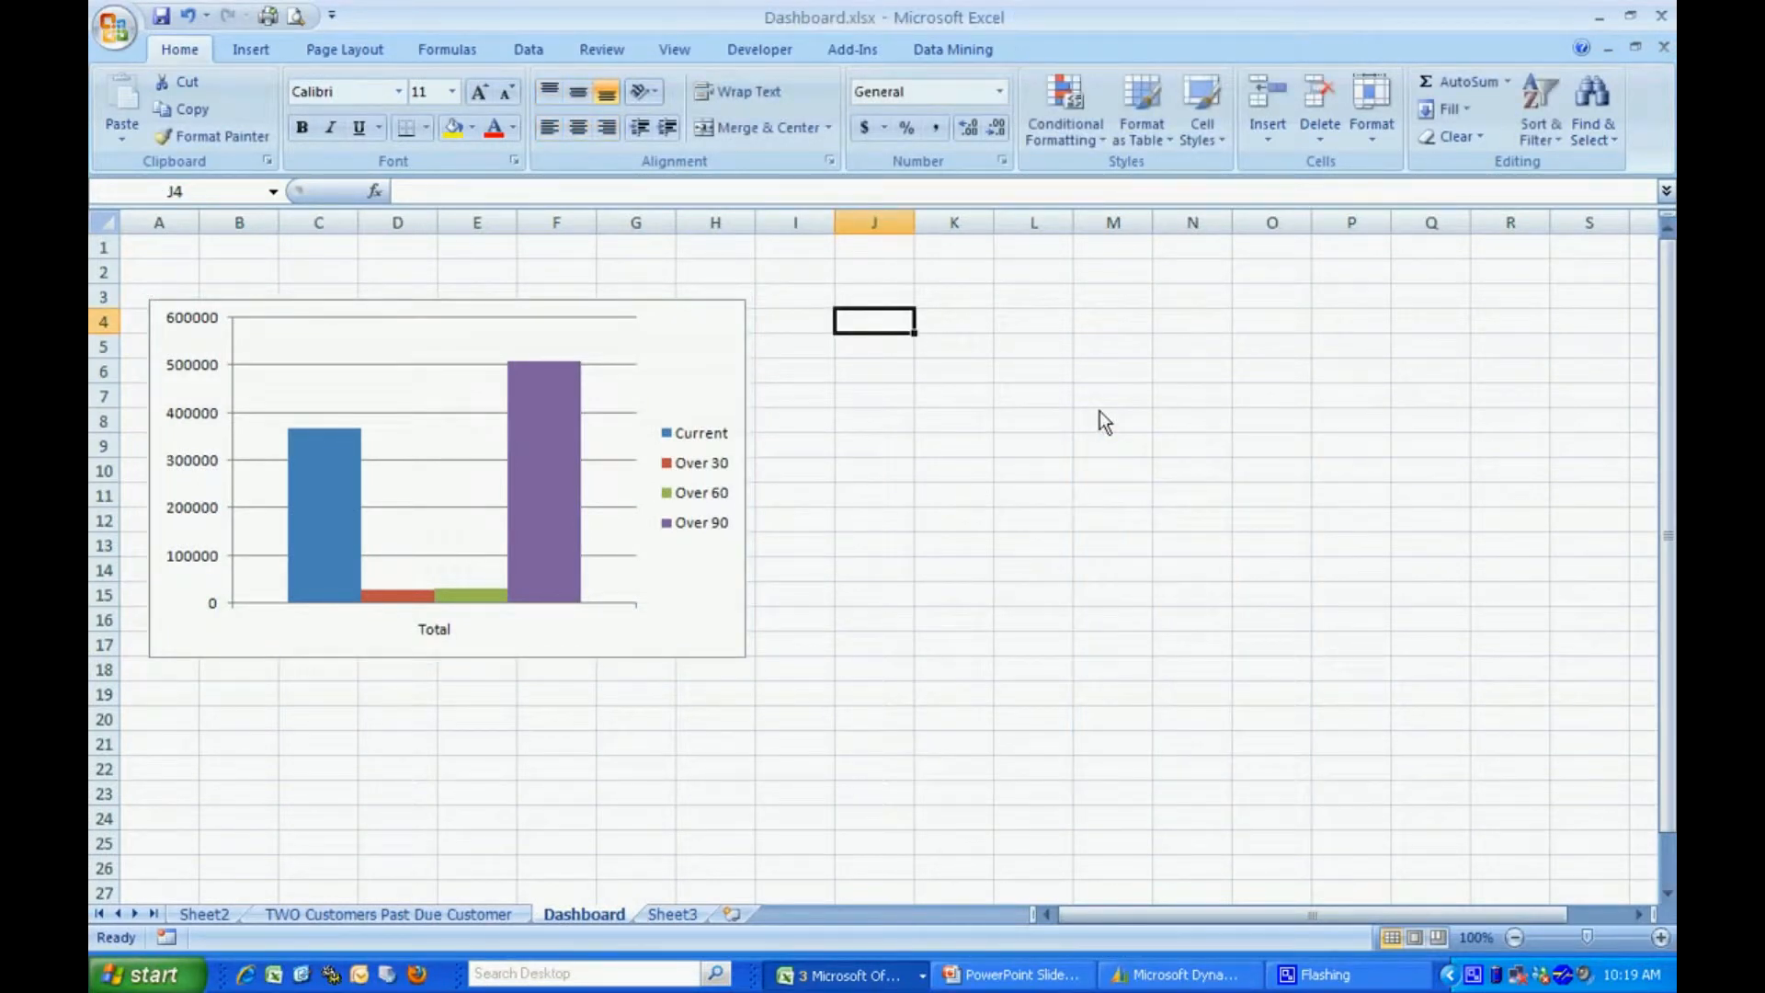
type("=")
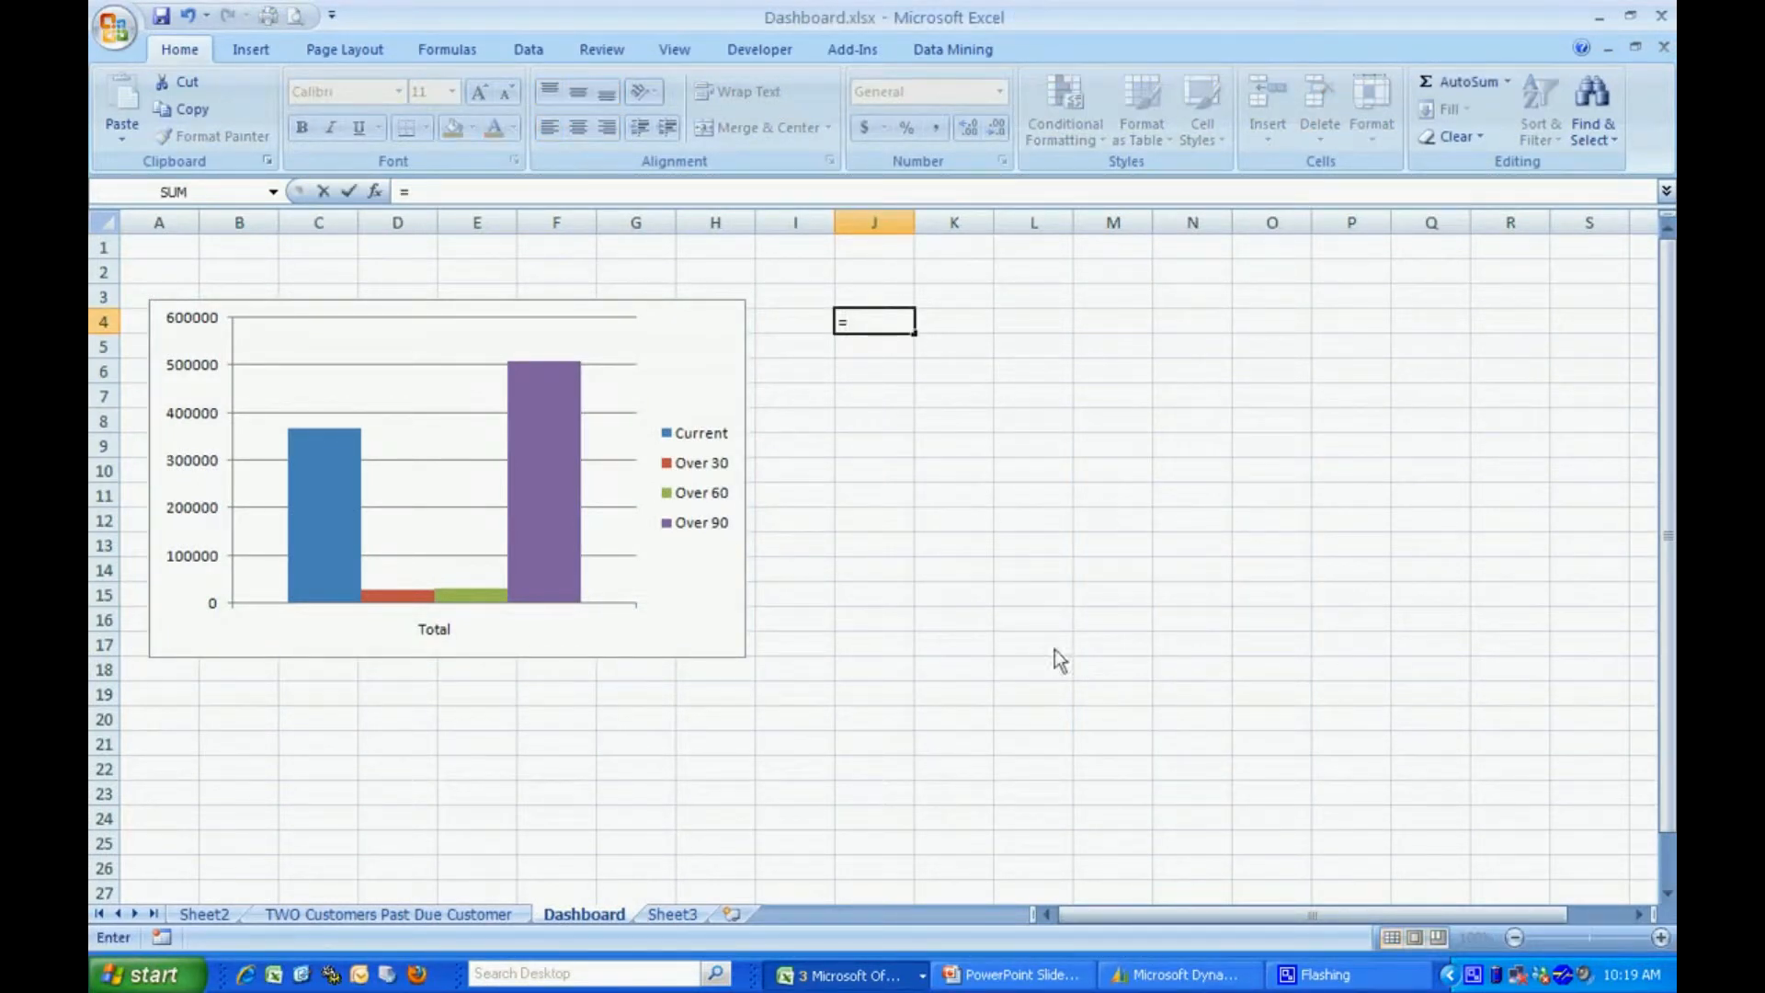
left_click(672, 913)
left_click(267, 274)
key("Return")
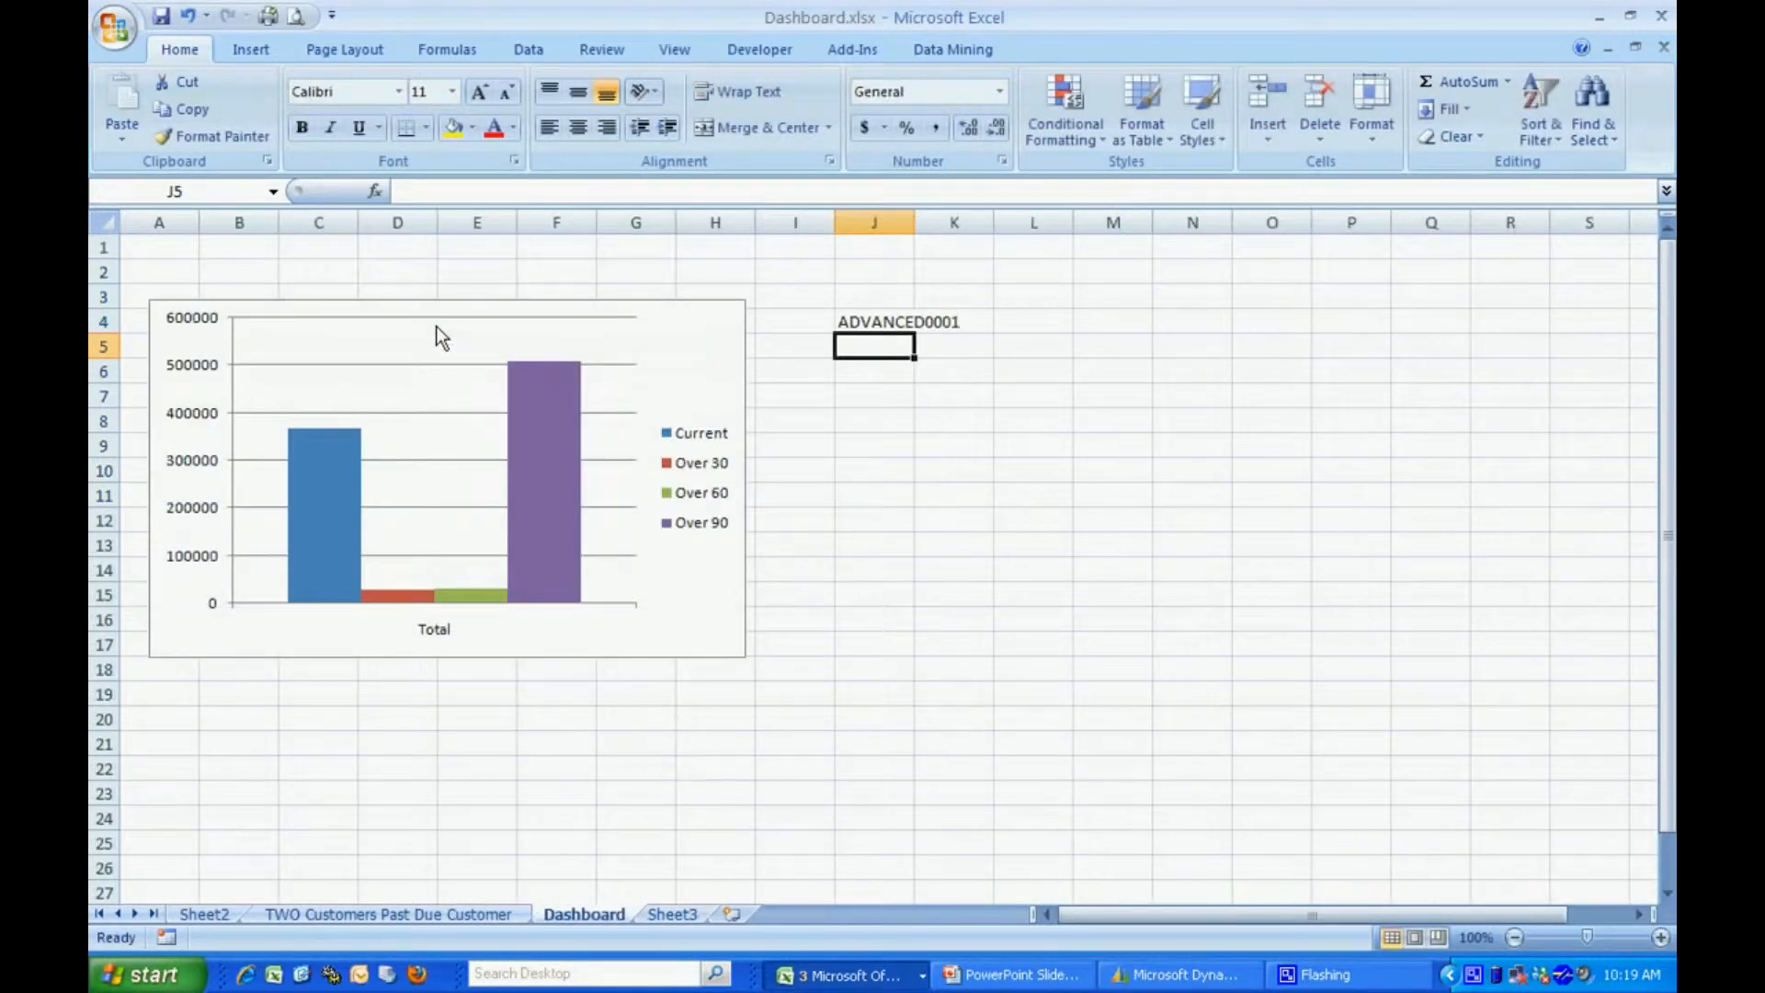
Step: Copy the J4 link across J4:L13 and widen columns J to L to fit the customer data
left_click(886, 323)
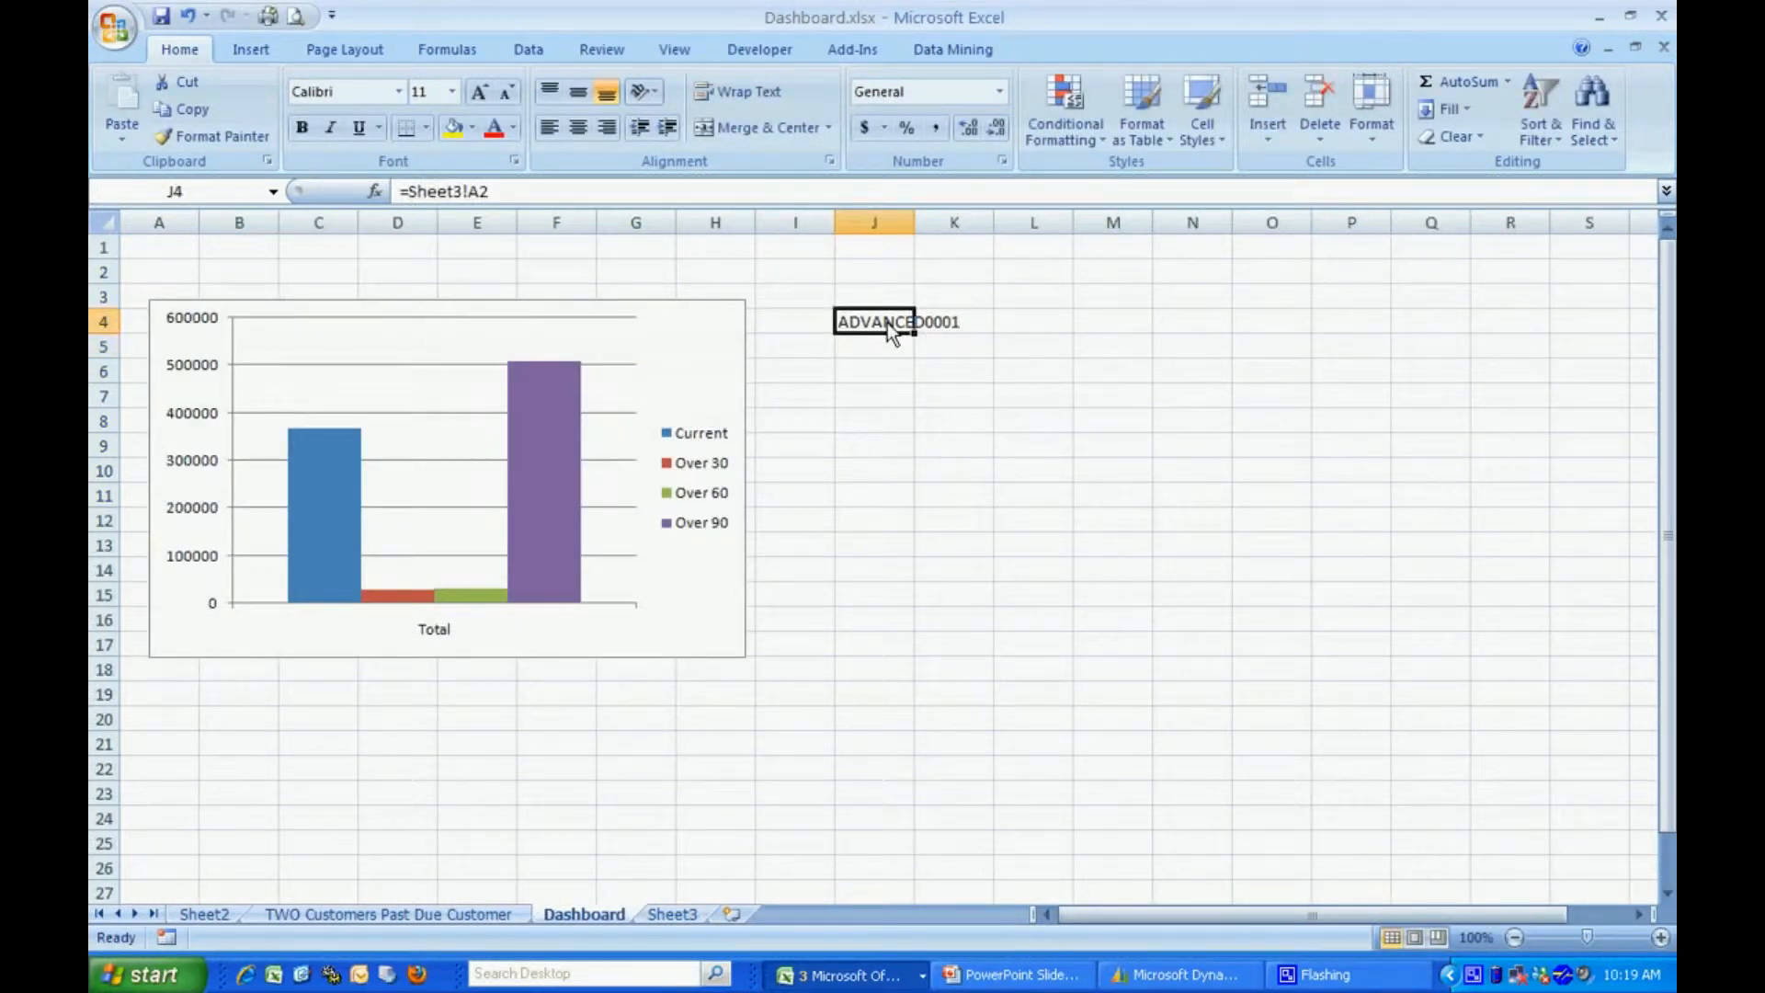
key("ctrl+c")
left_click_drag(888, 322, 1044, 563)
key("ctrl+v")
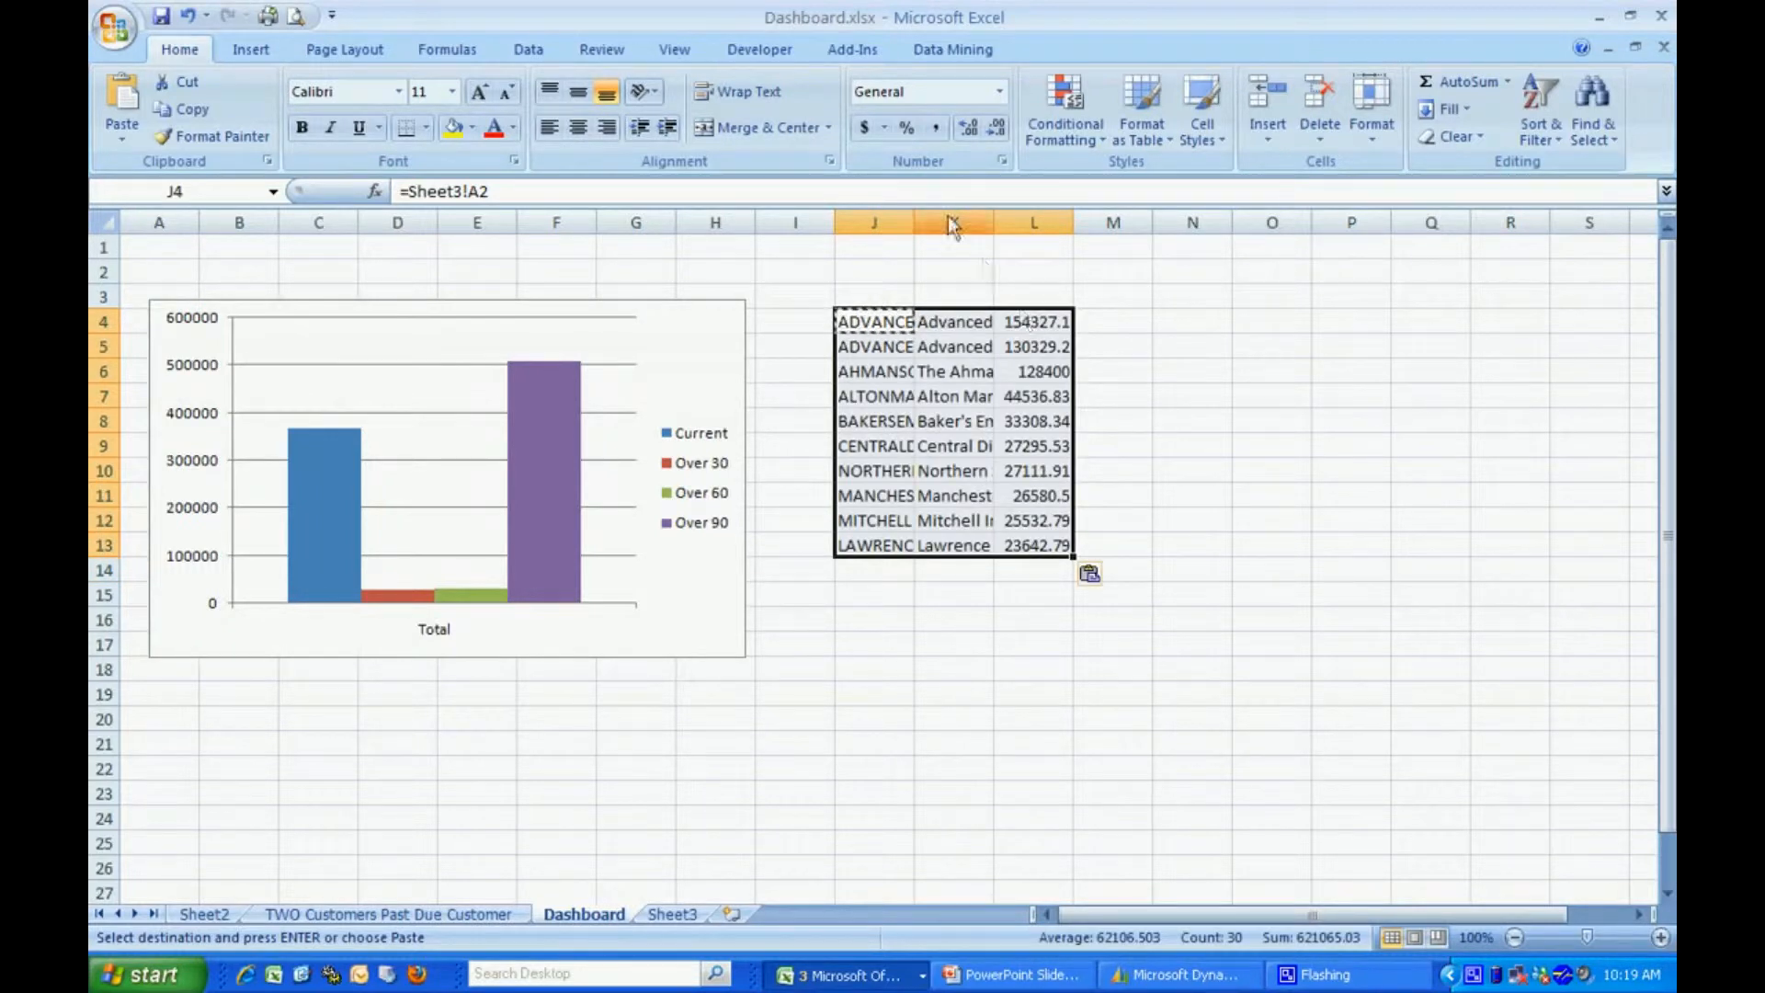
left_click_drag(917, 222, 1266, 230)
left_click(1090, 276)
left_click(877, 597)
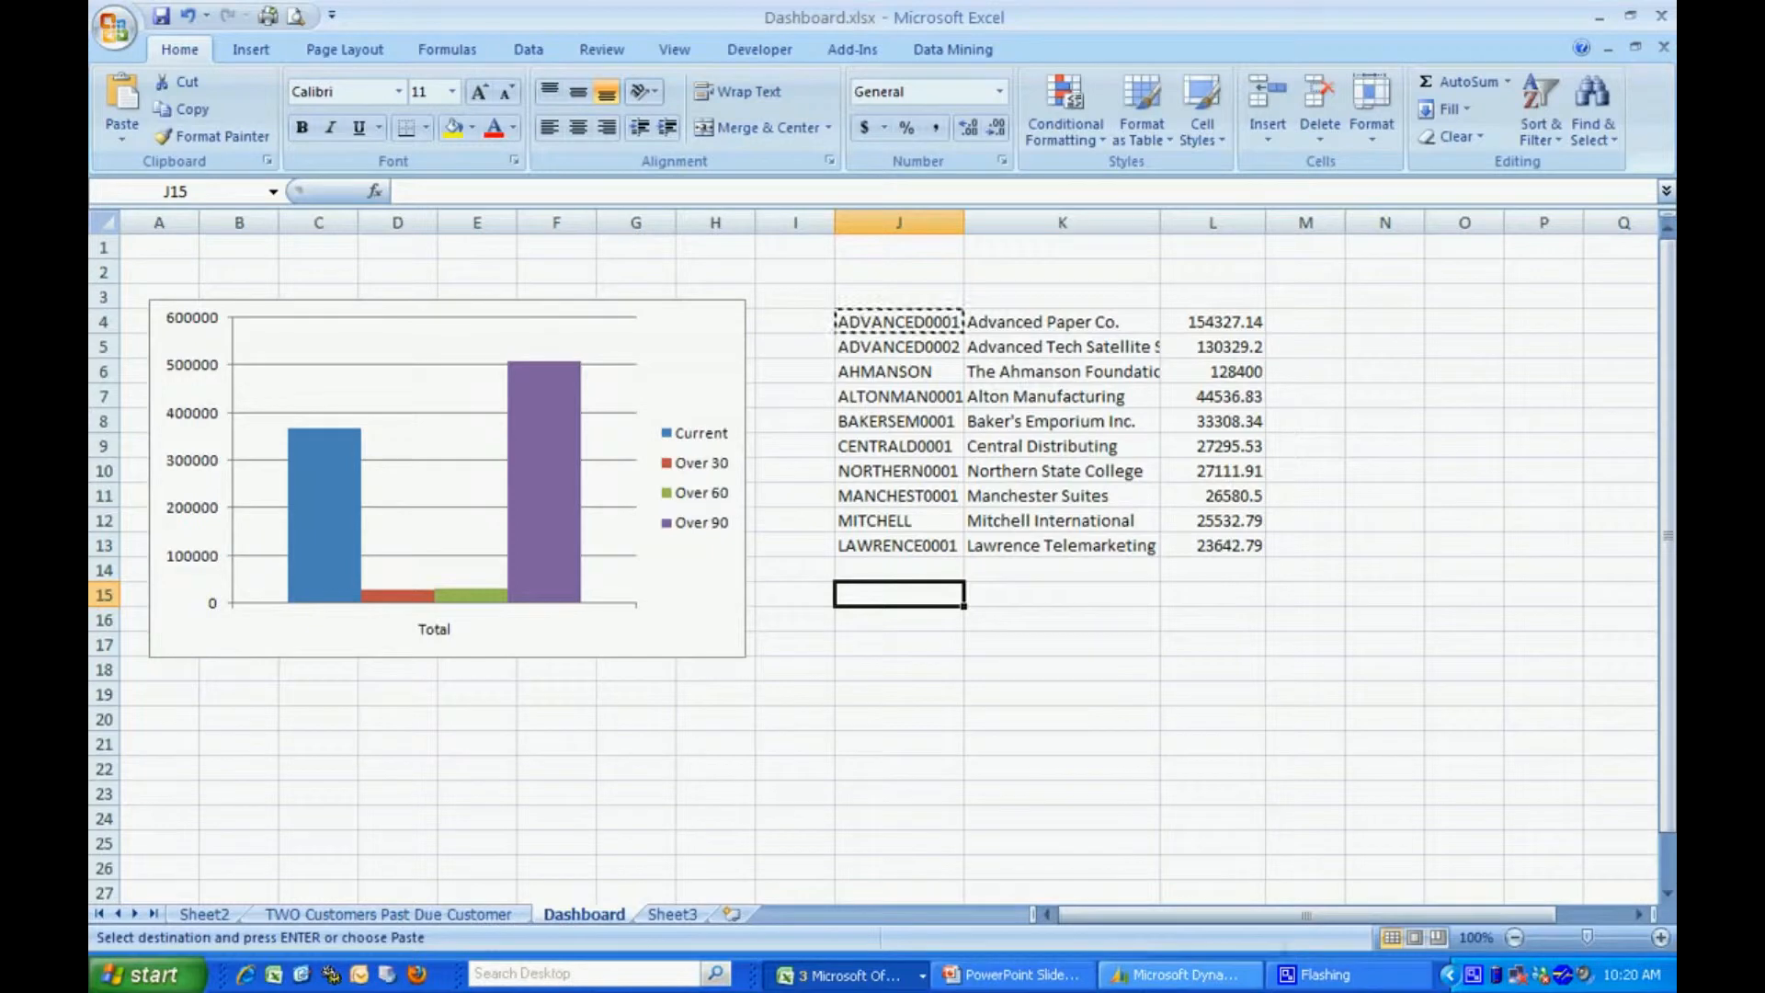
Step: Switch to Microsoft Dynamics GP for the vendor balance report, and in Sheet4 sort Current Balance largest to smallest, showing only the top 10 items
left_click(1160, 976)
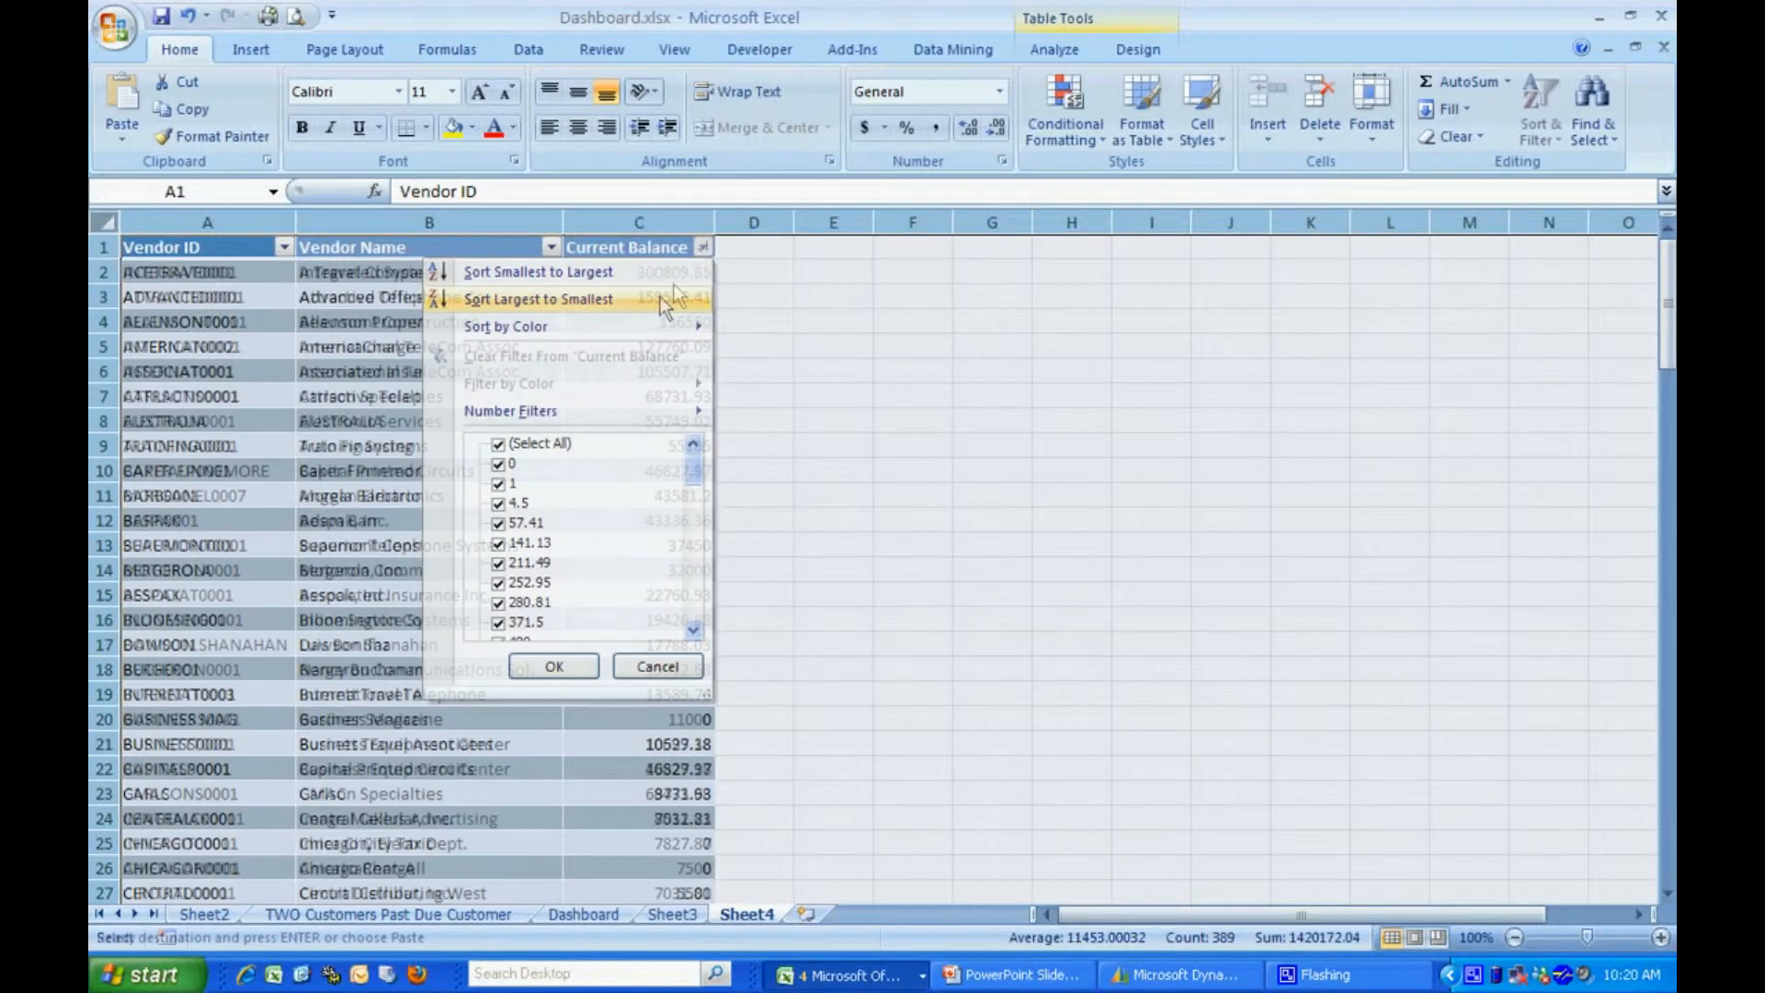
left_click(660, 296)
left_click(709, 250)
mouse_move(699, 410)
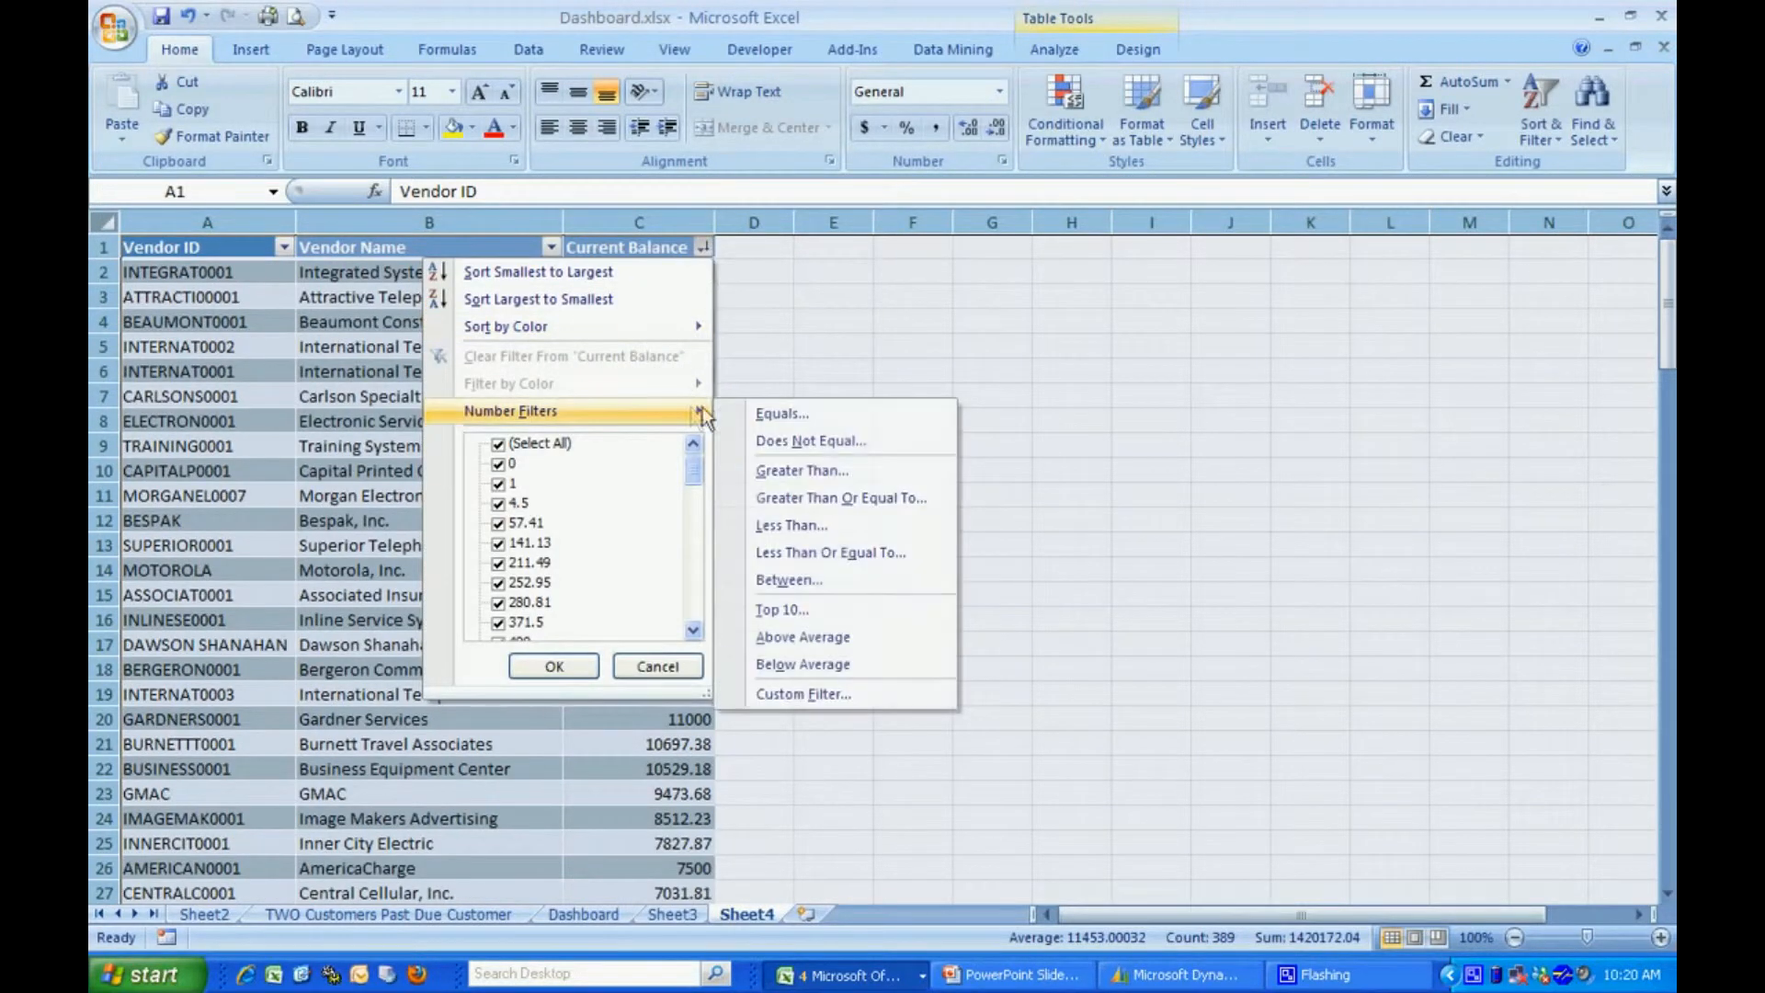
left_click(808, 609)
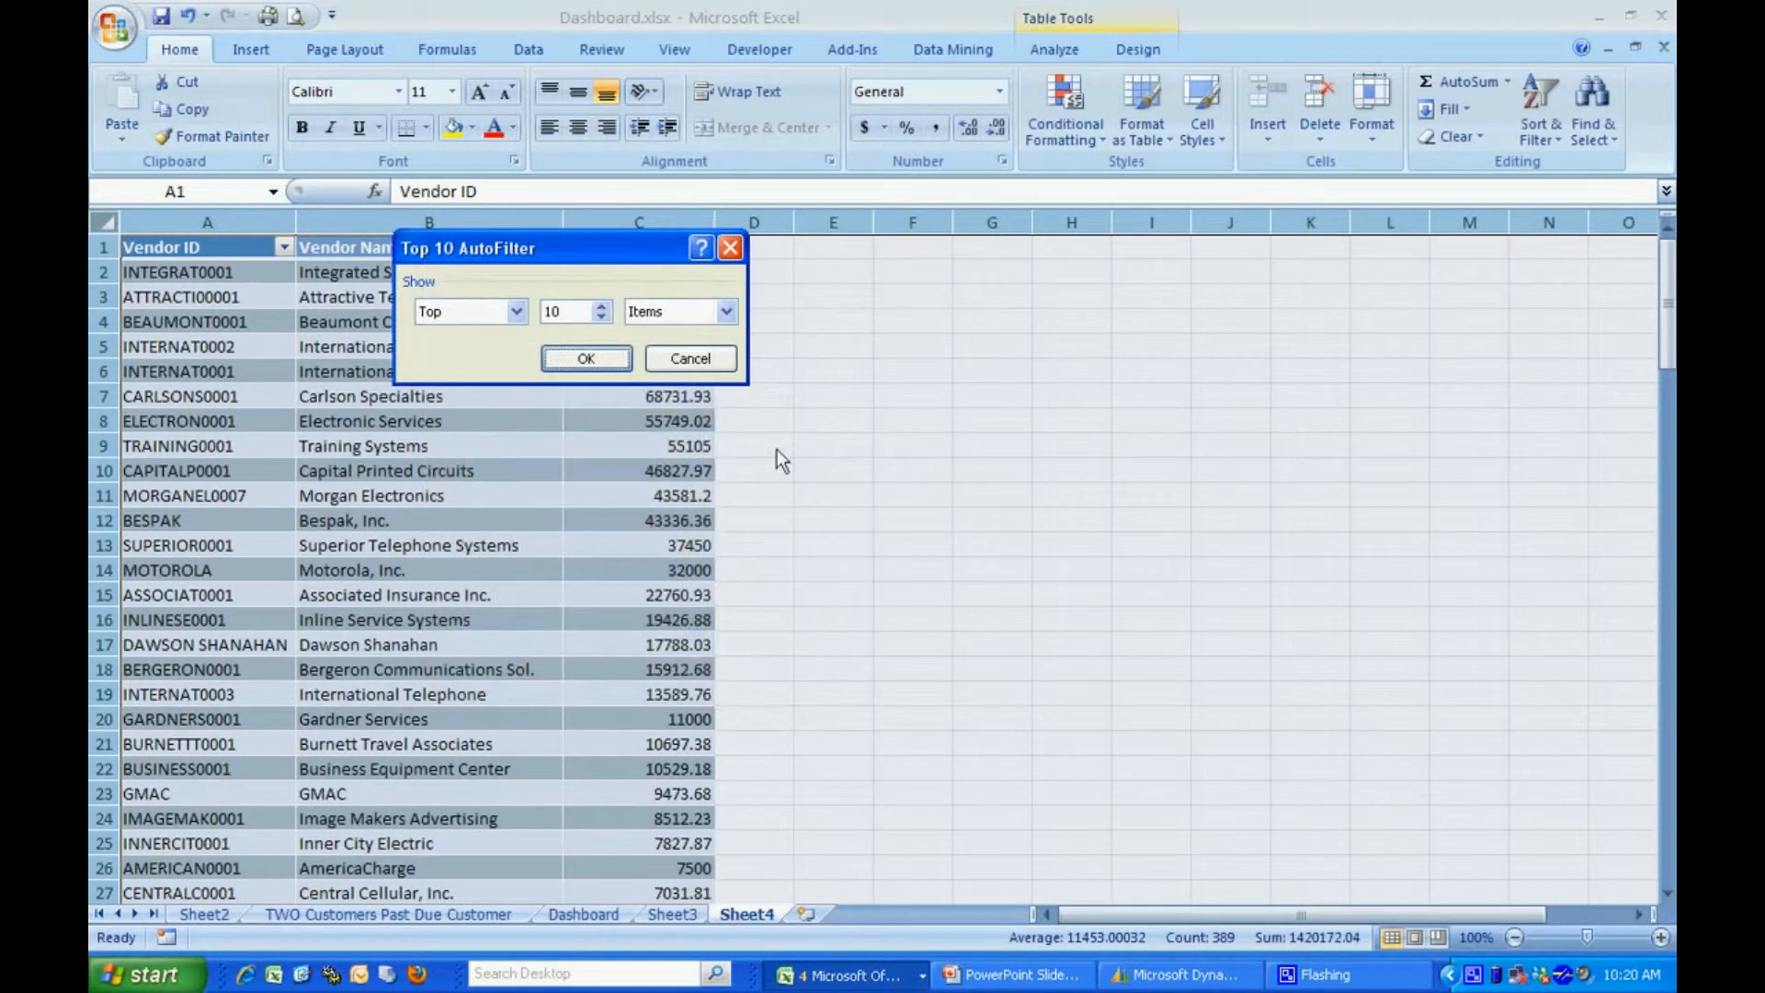
left_click(587, 358)
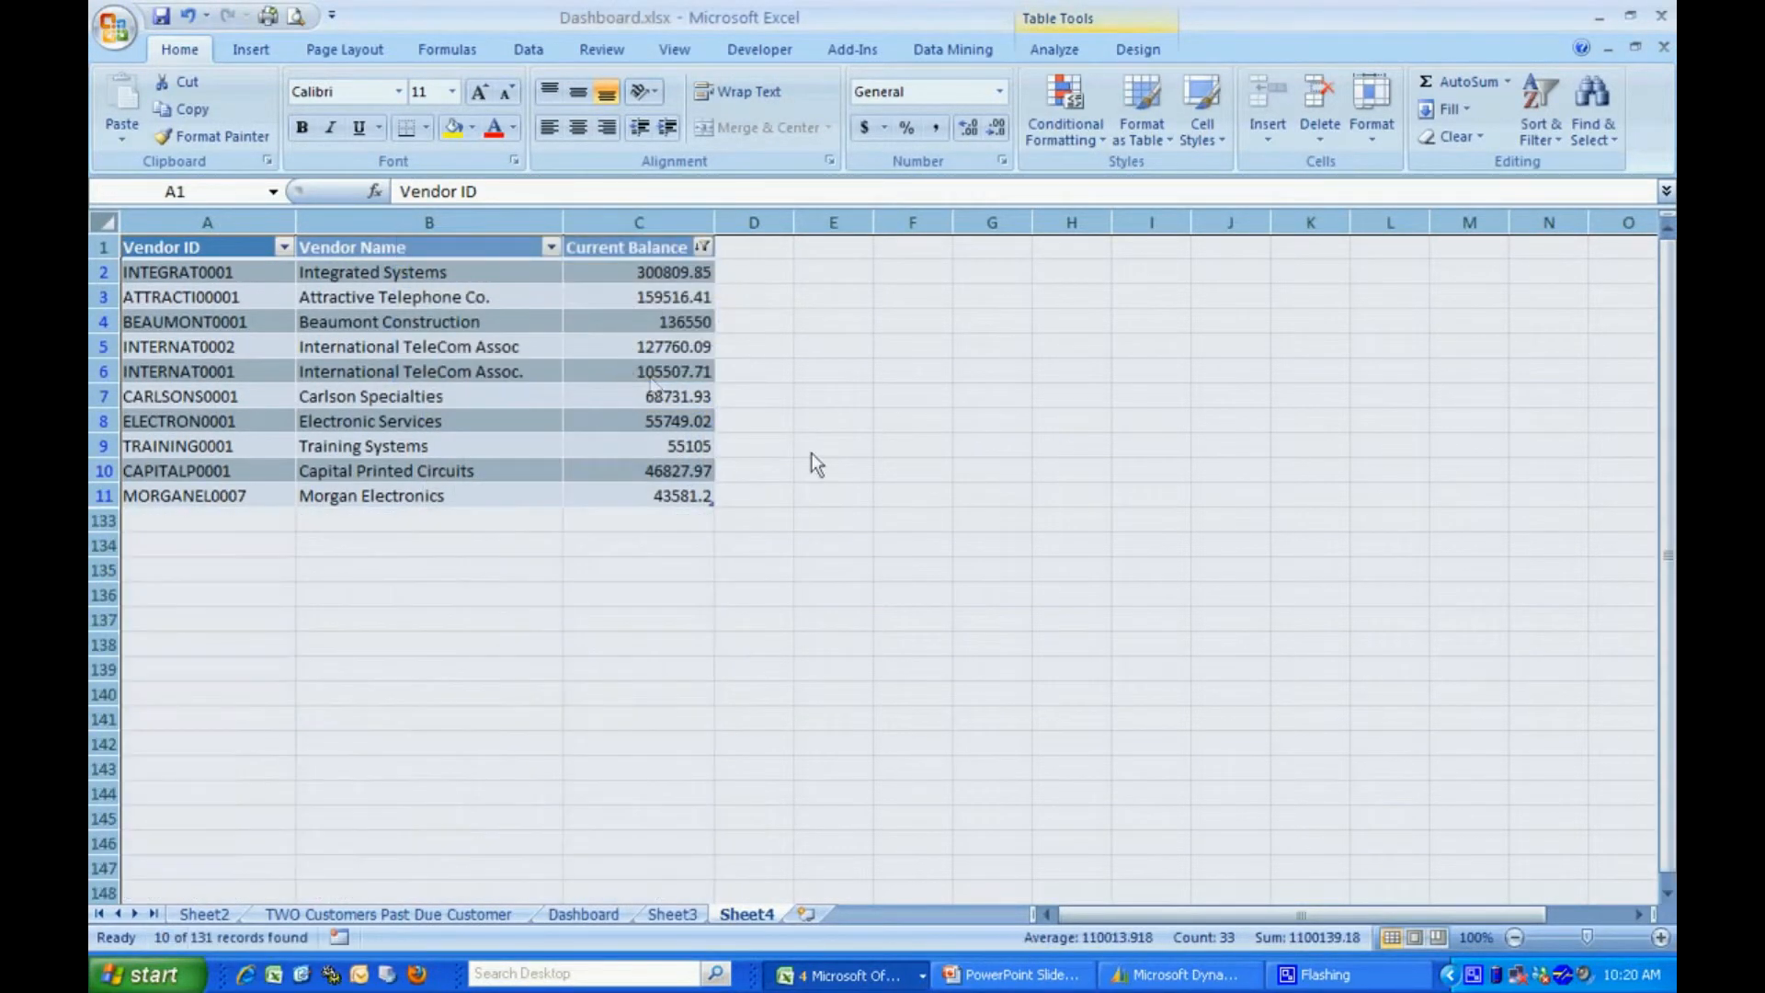
Step: Link cell J17 on the Dashboard sheet to the first vendor ID in cell A2 of Sheet4
left_click(577, 915)
left_click(895, 654)
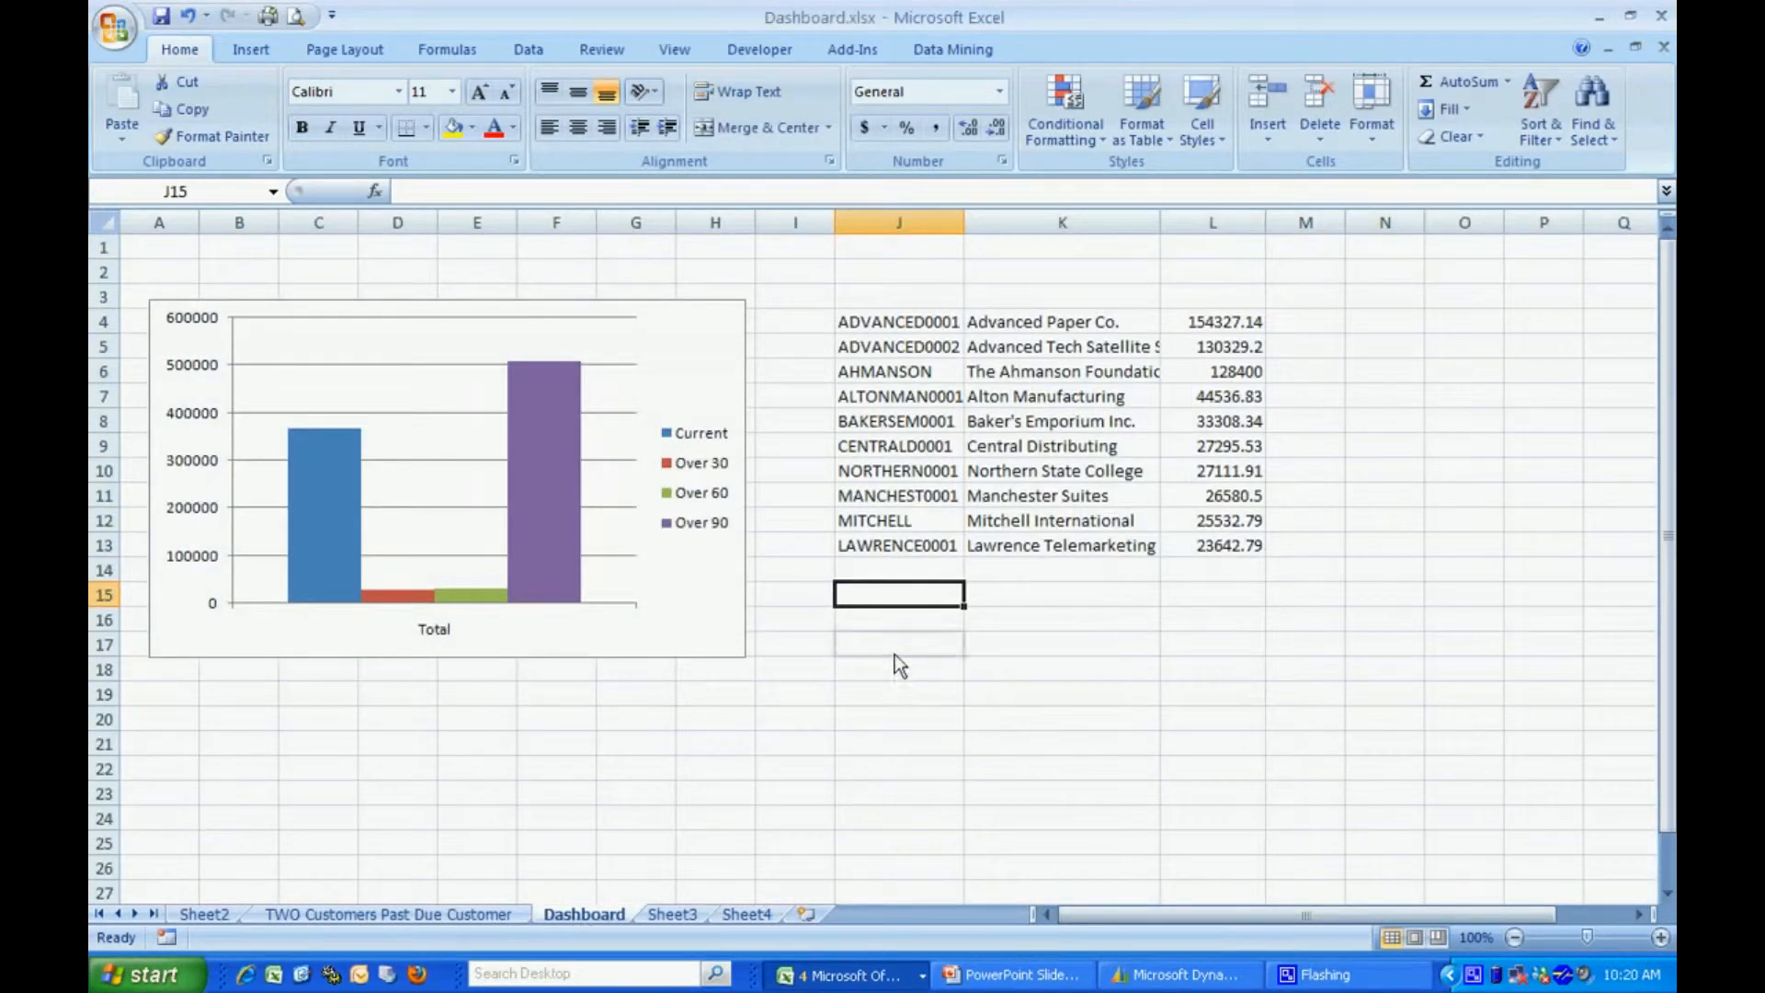
type("=")
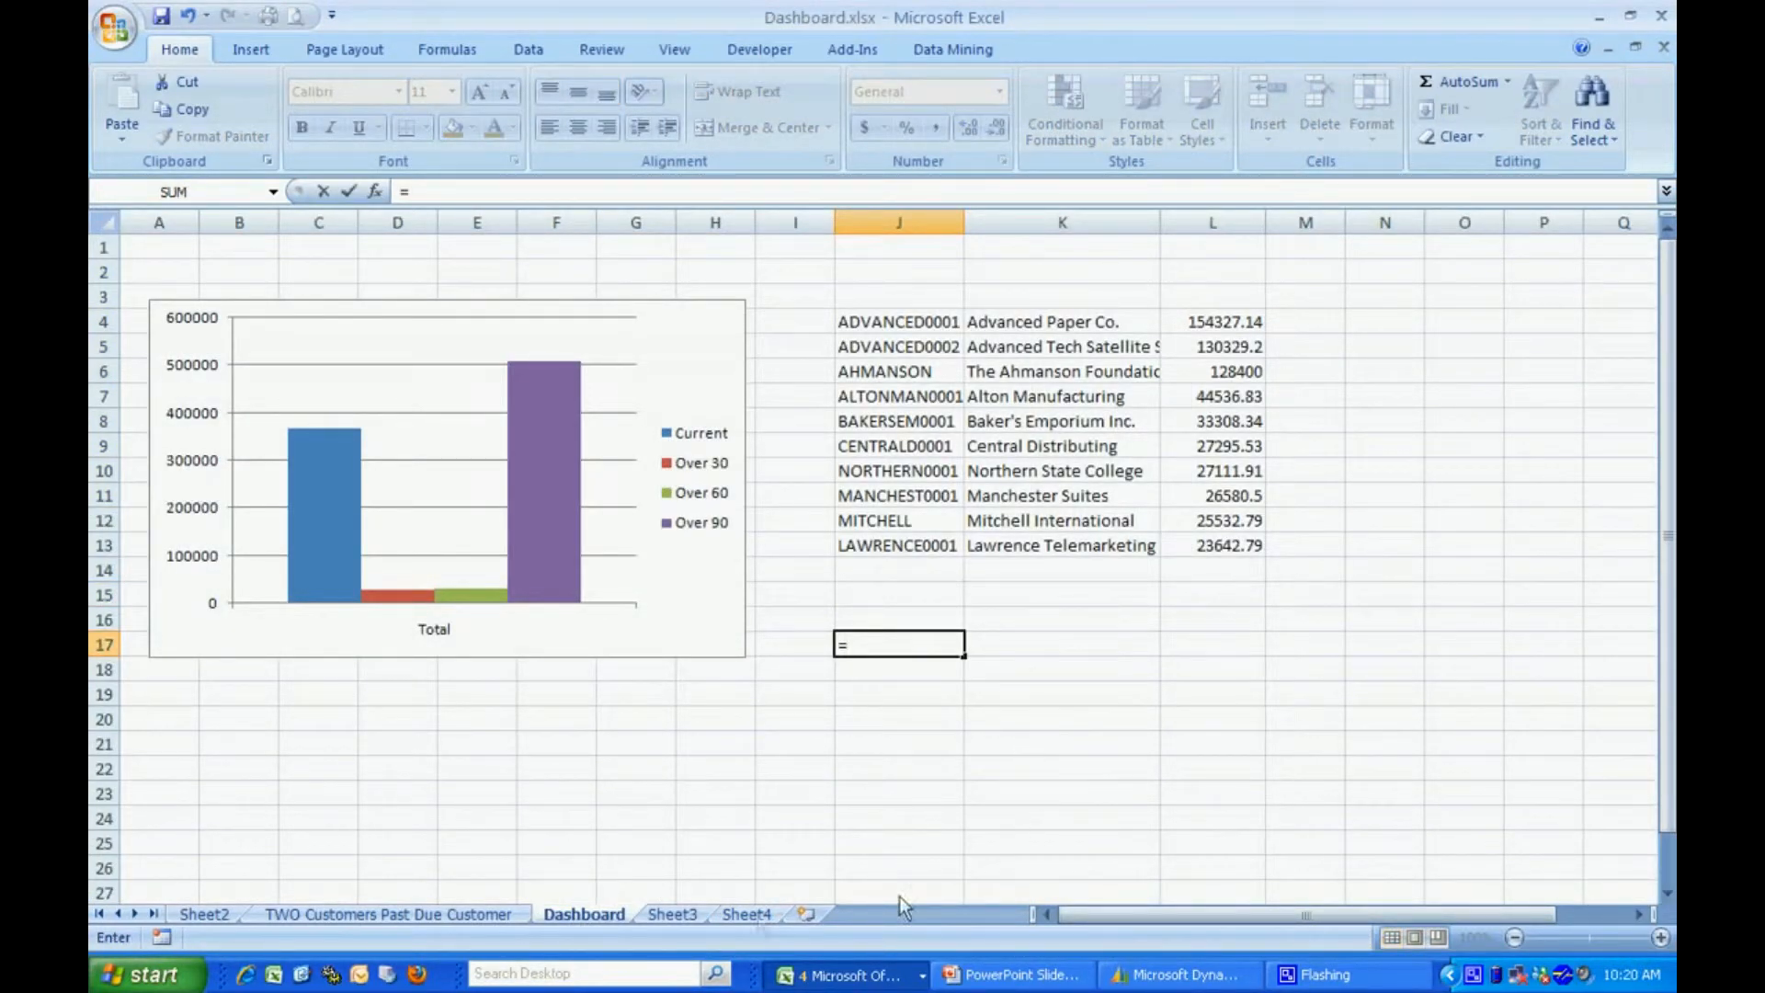
left_click(746, 914)
left_click(229, 274)
key("Return")
Step: Copy the J17 link across J17:L26 to pull in the top 10 vendors' IDs, names and balances
left_click(906, 649)
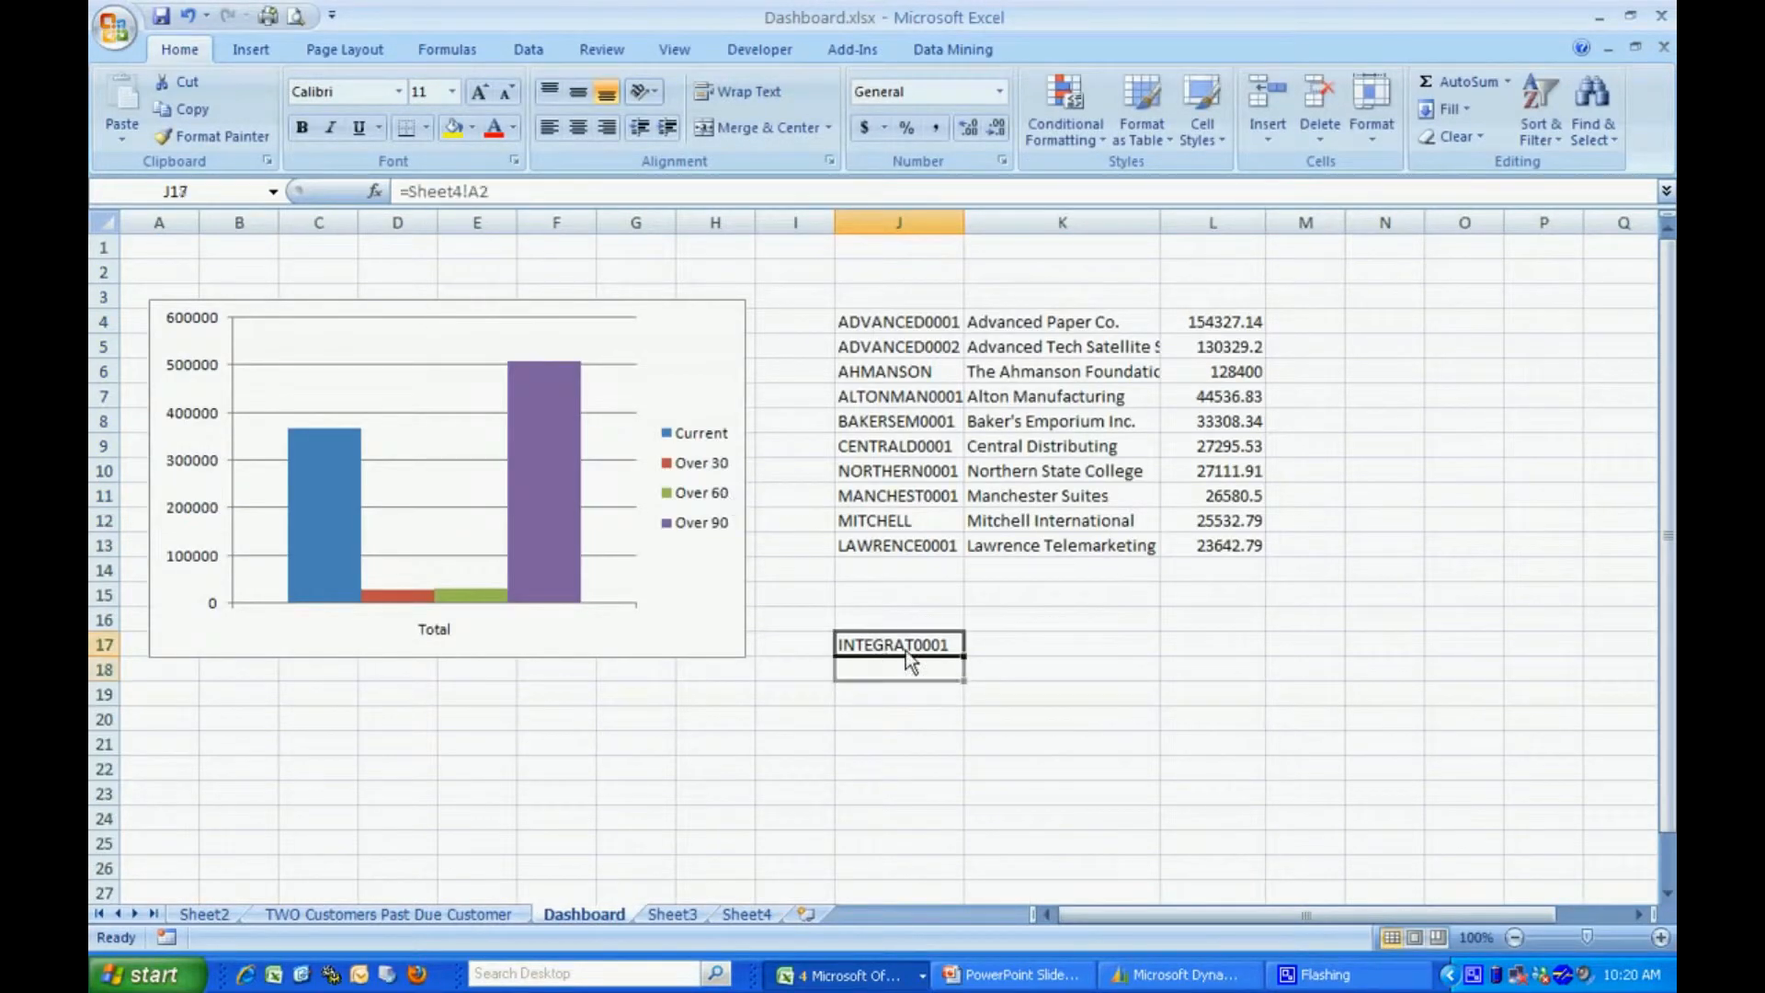
key("ctrl+c")
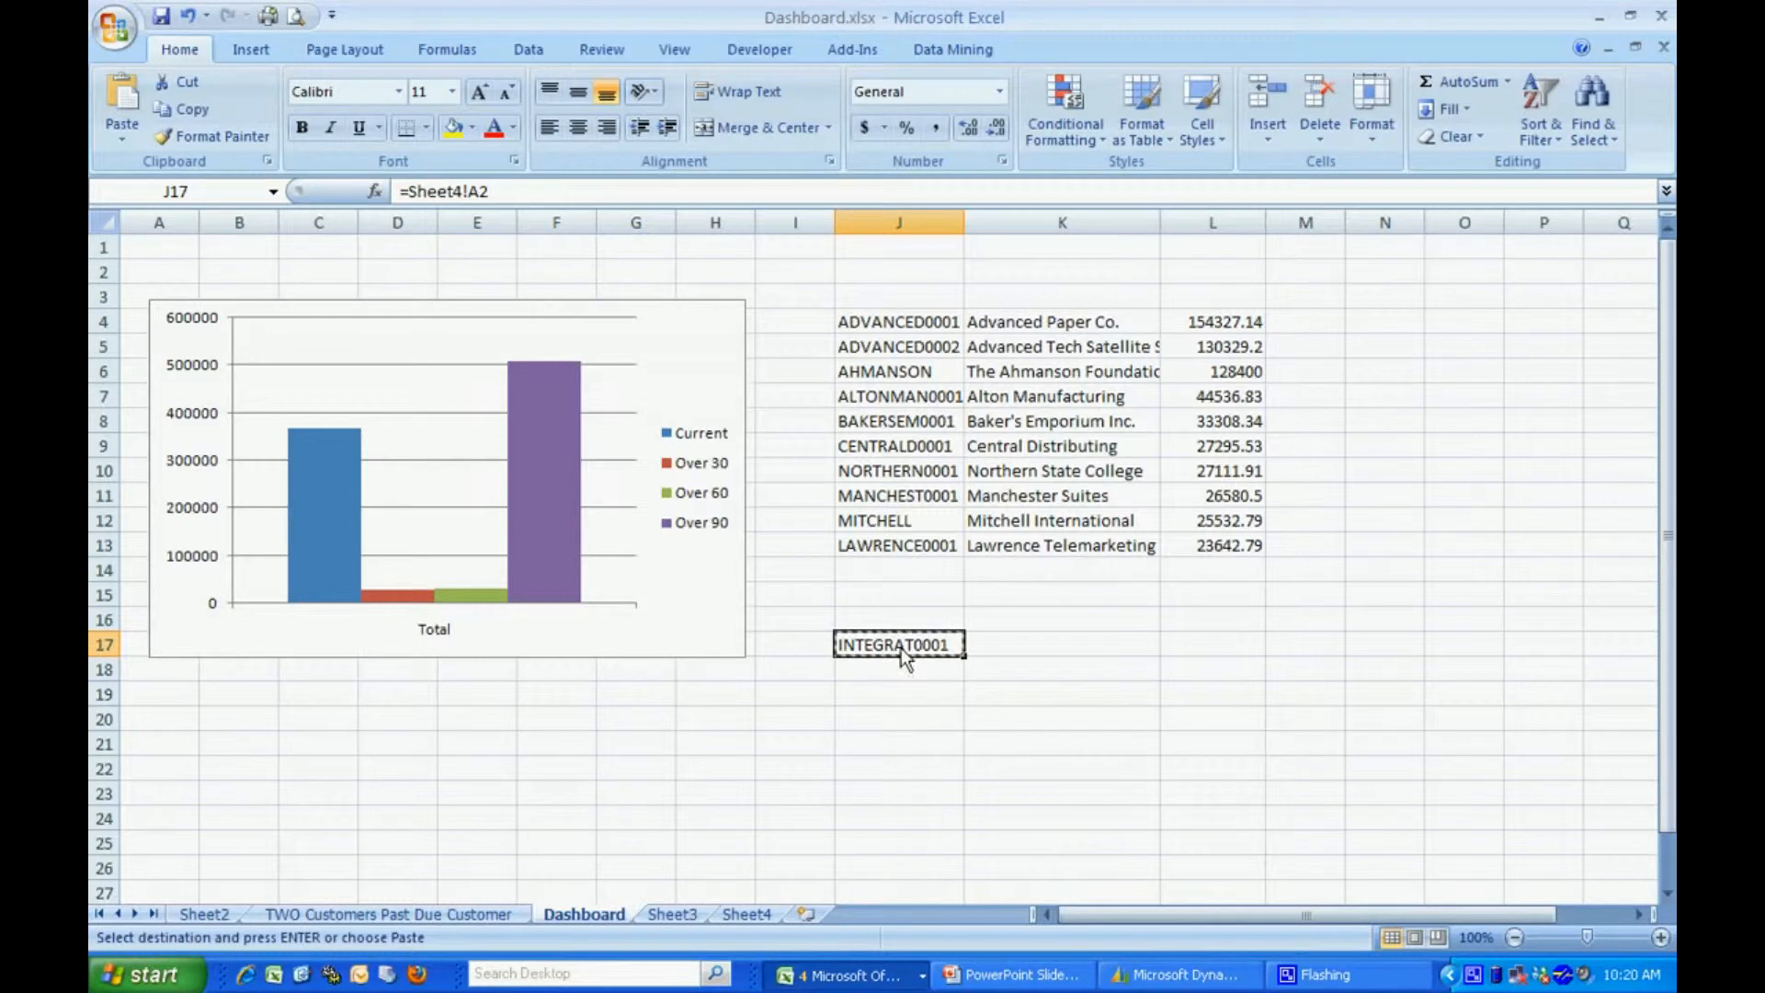
left_click_drag(906, 646, 1184, 886)
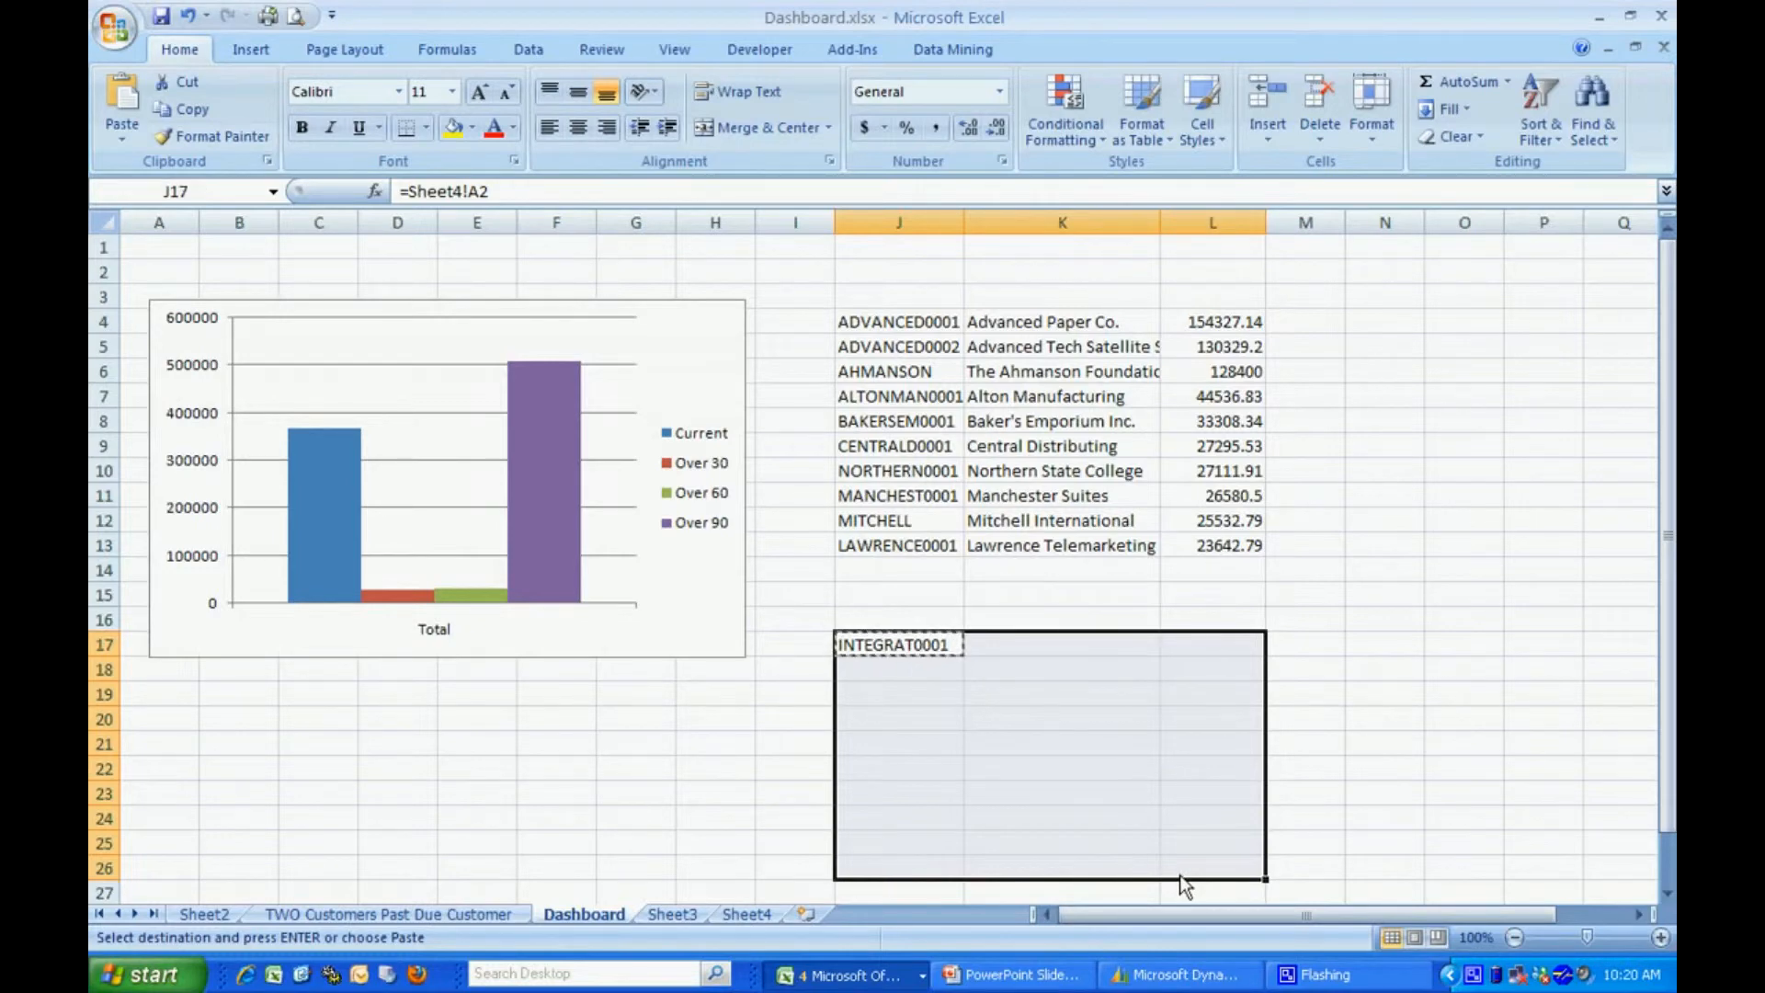
key("ctrl+v")
Step: Format the balances in column L with thousands separators and one decimal place
left_click(1212, 224)
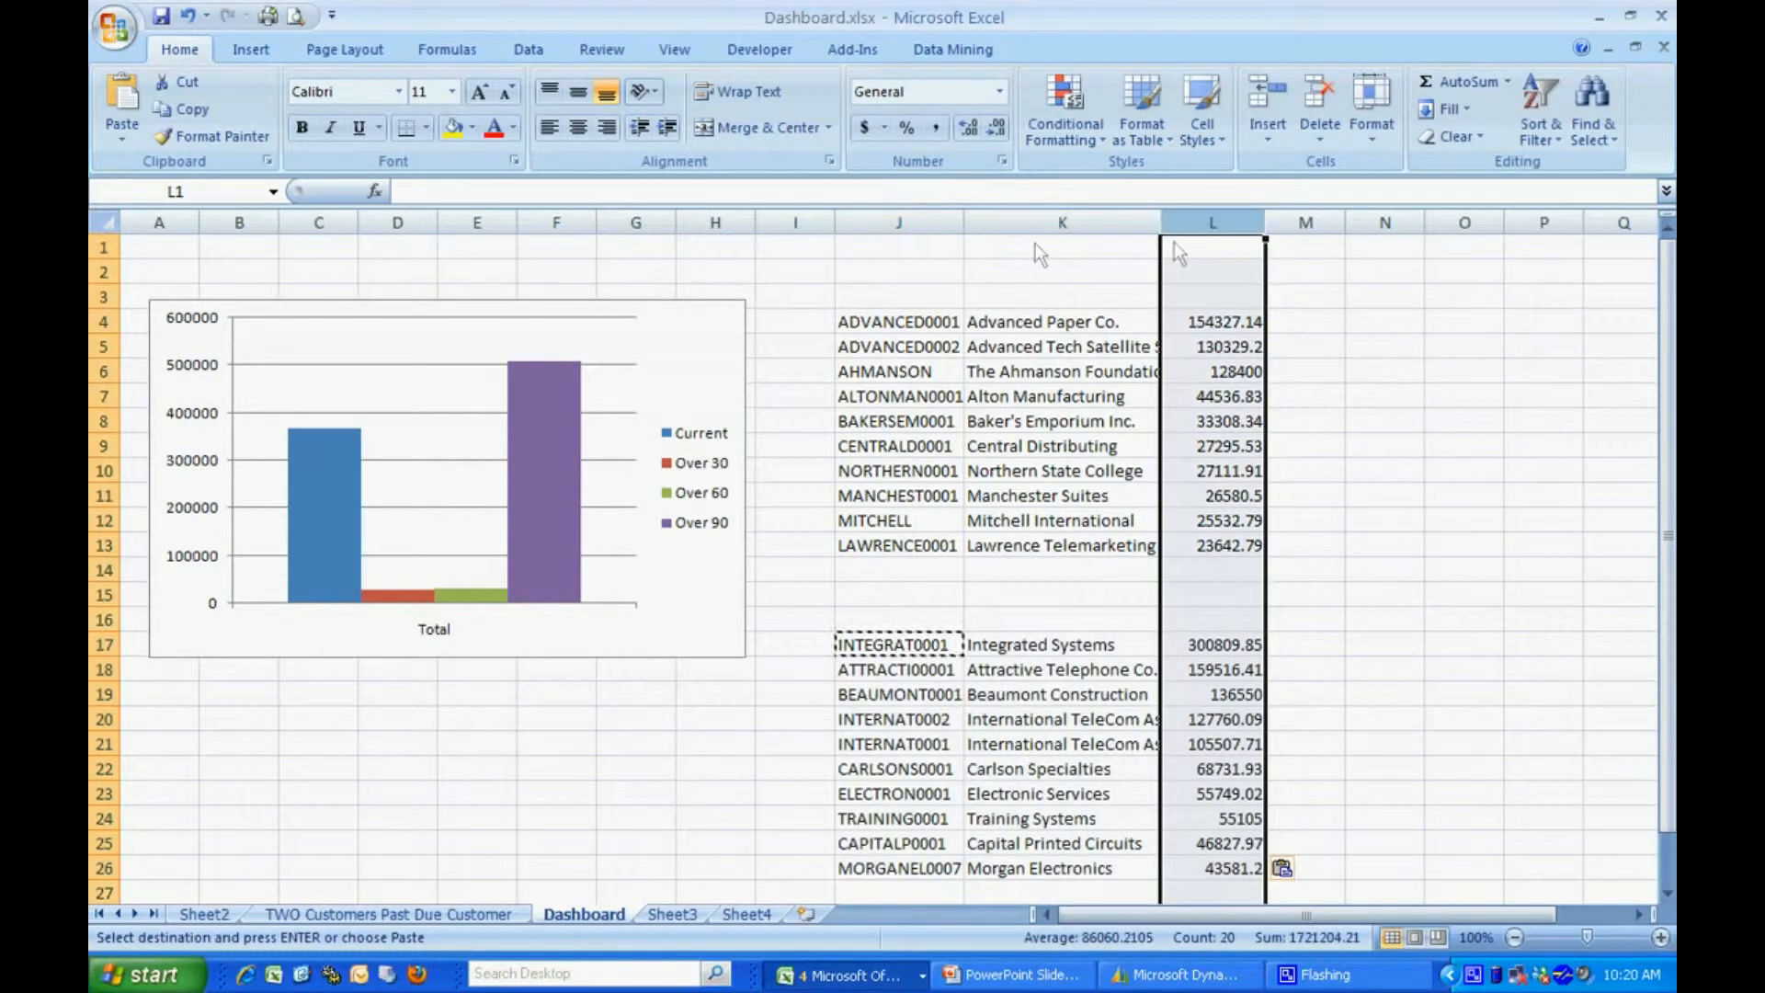
left_click(936, 127)
left_click(996, 127)
Step: Enter the heading "Top Receivable" in J2 above the customer list and "Top Payables" in J15 above the vendor list
left_click(914, 274)
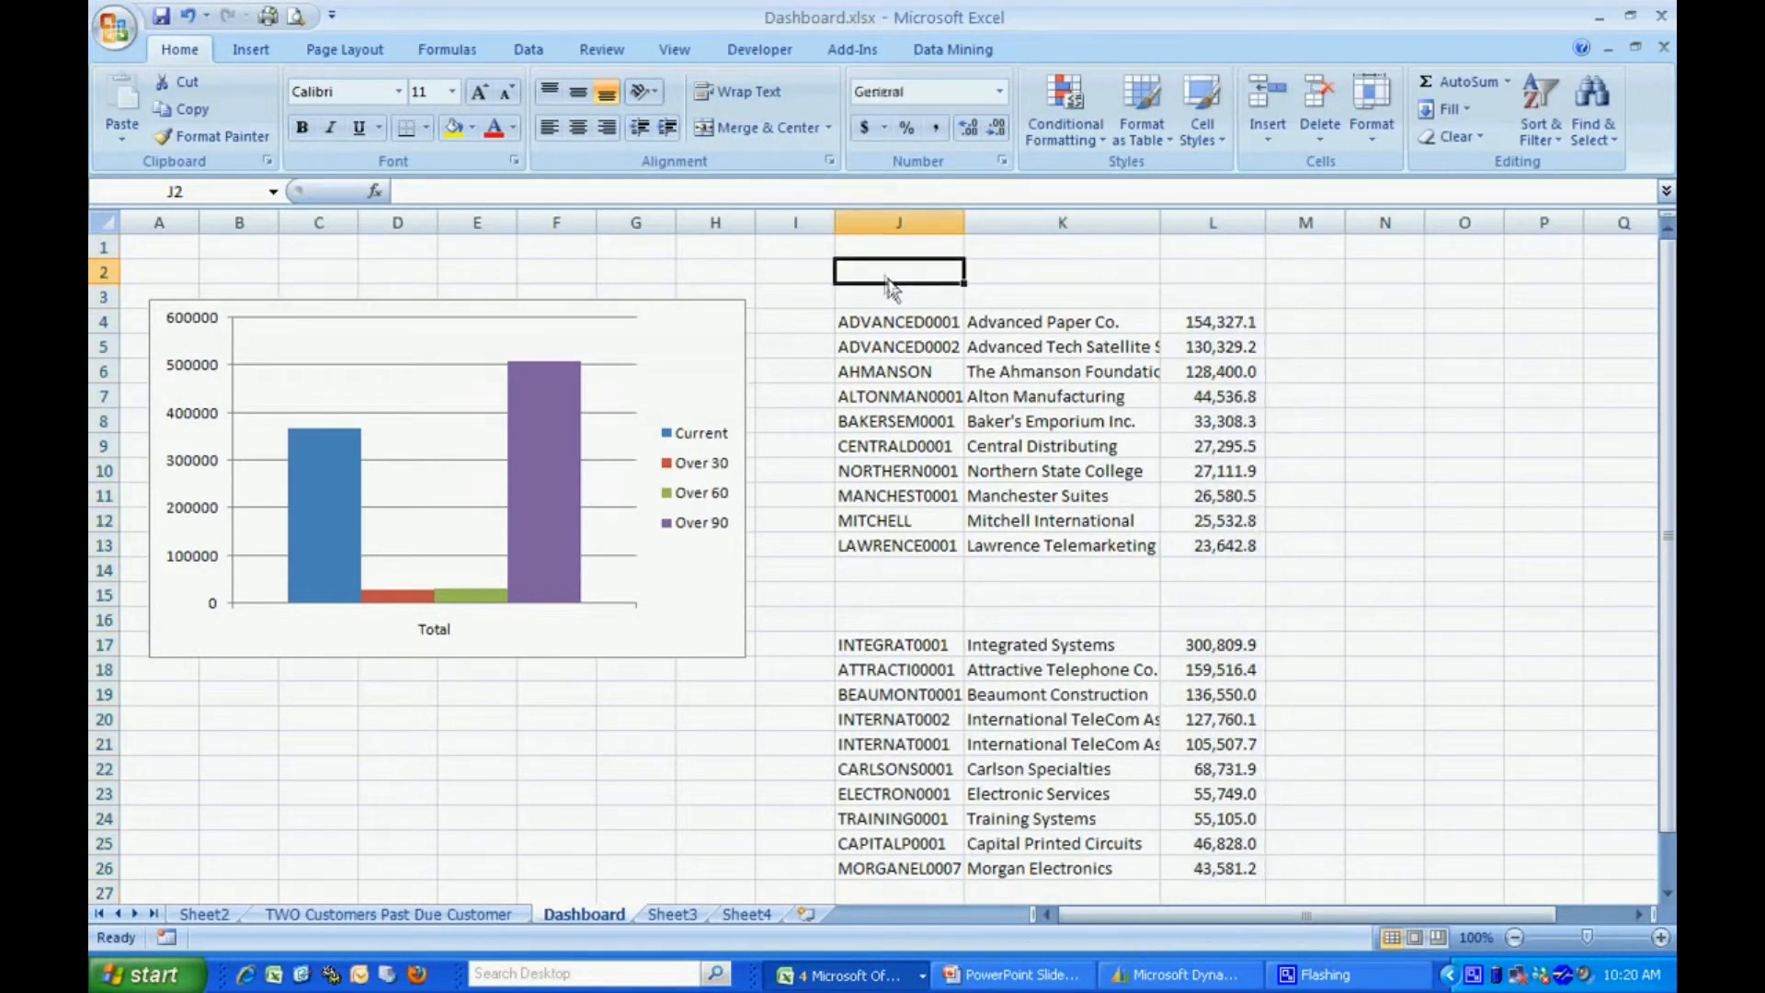
type("To")
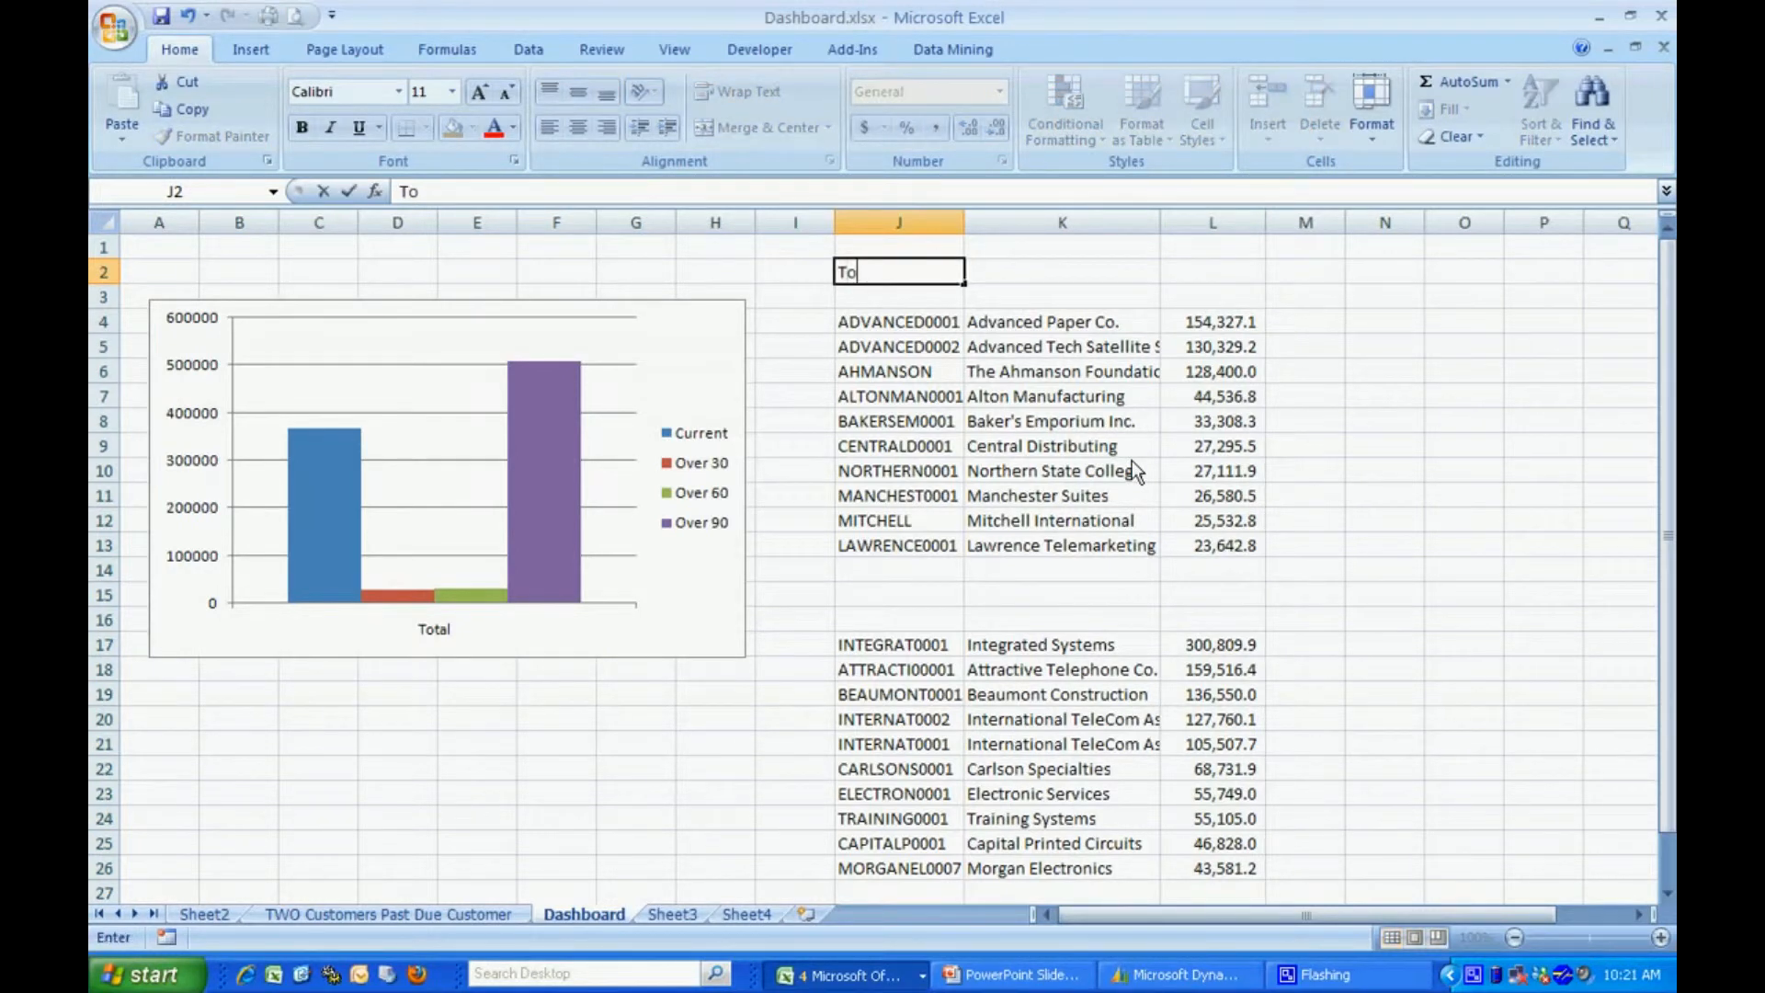
type("p Receivable")
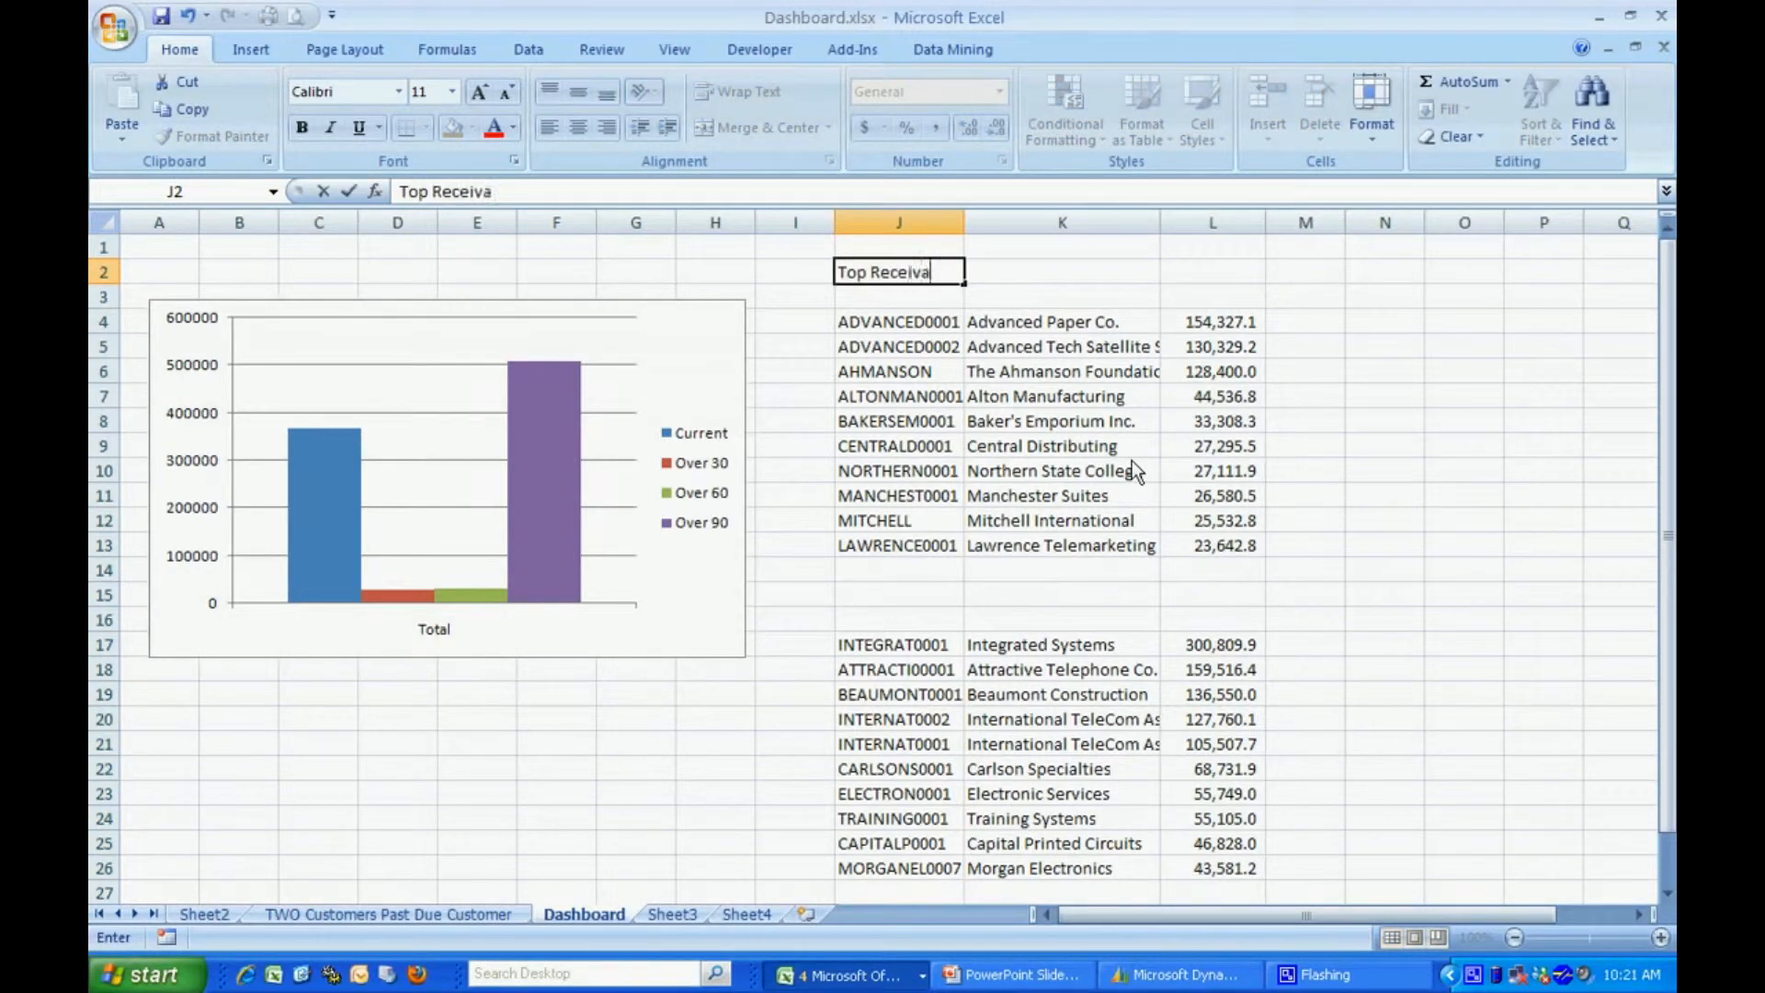
left_click(906, 618)
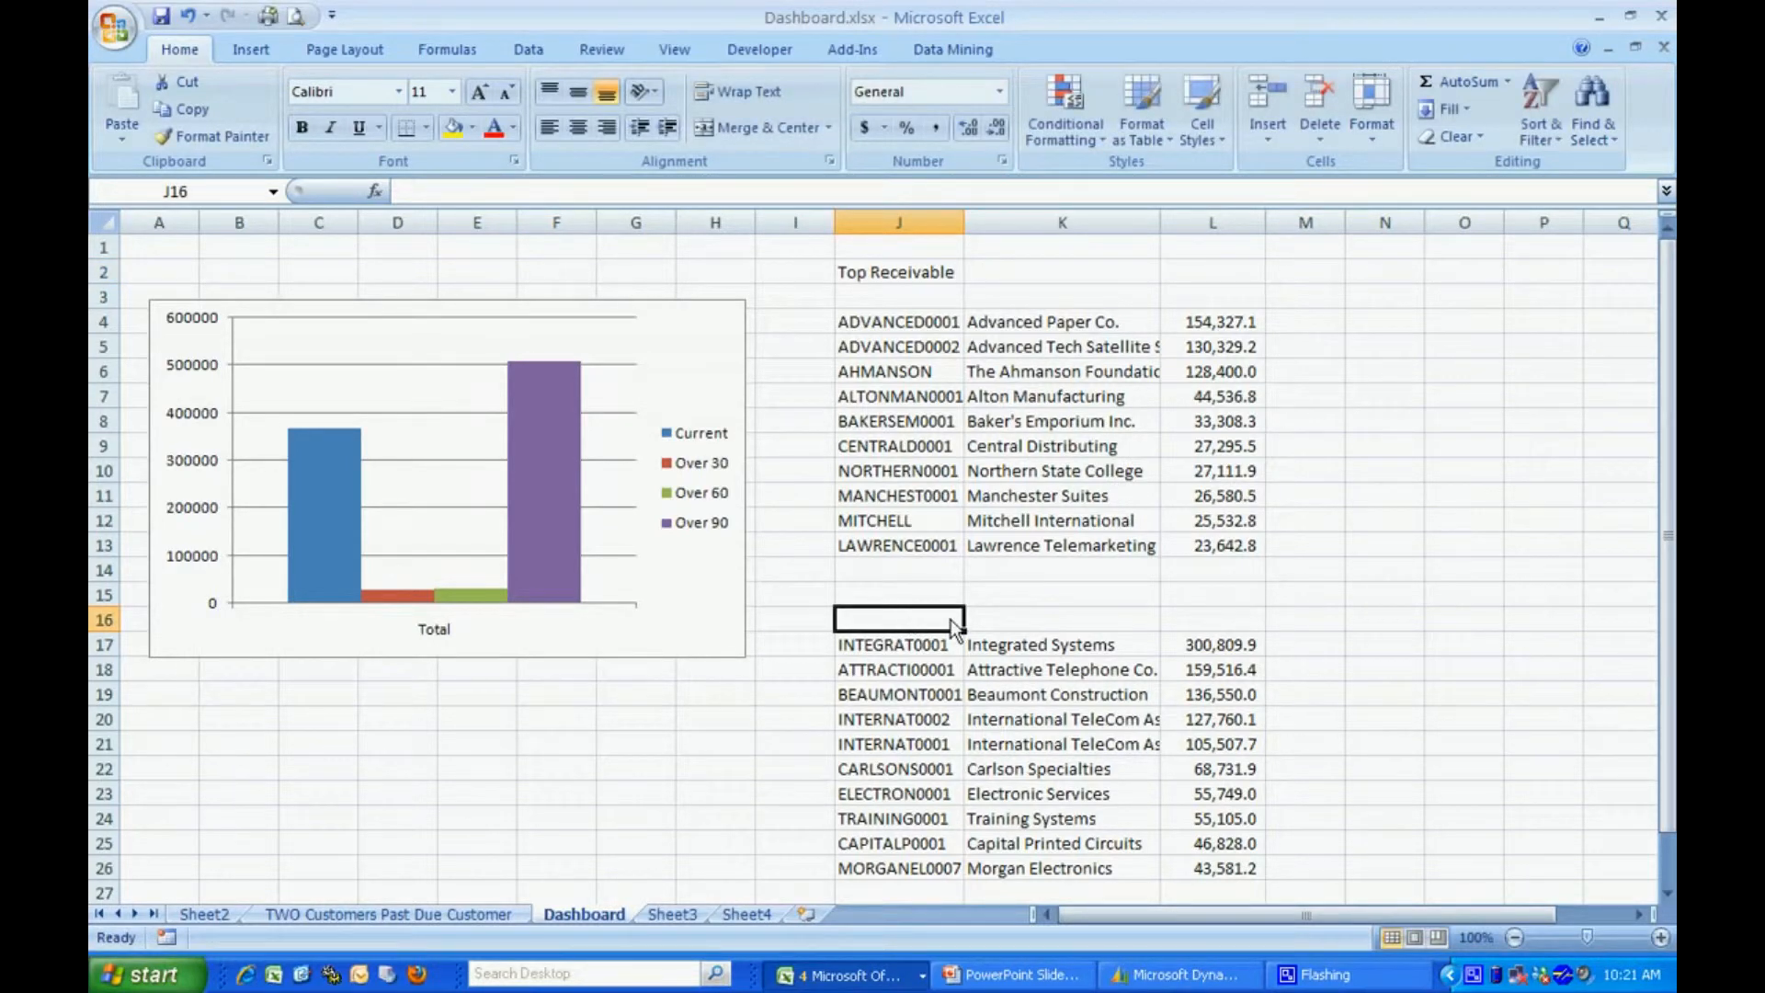
left_click(920, 599)
type("Top")
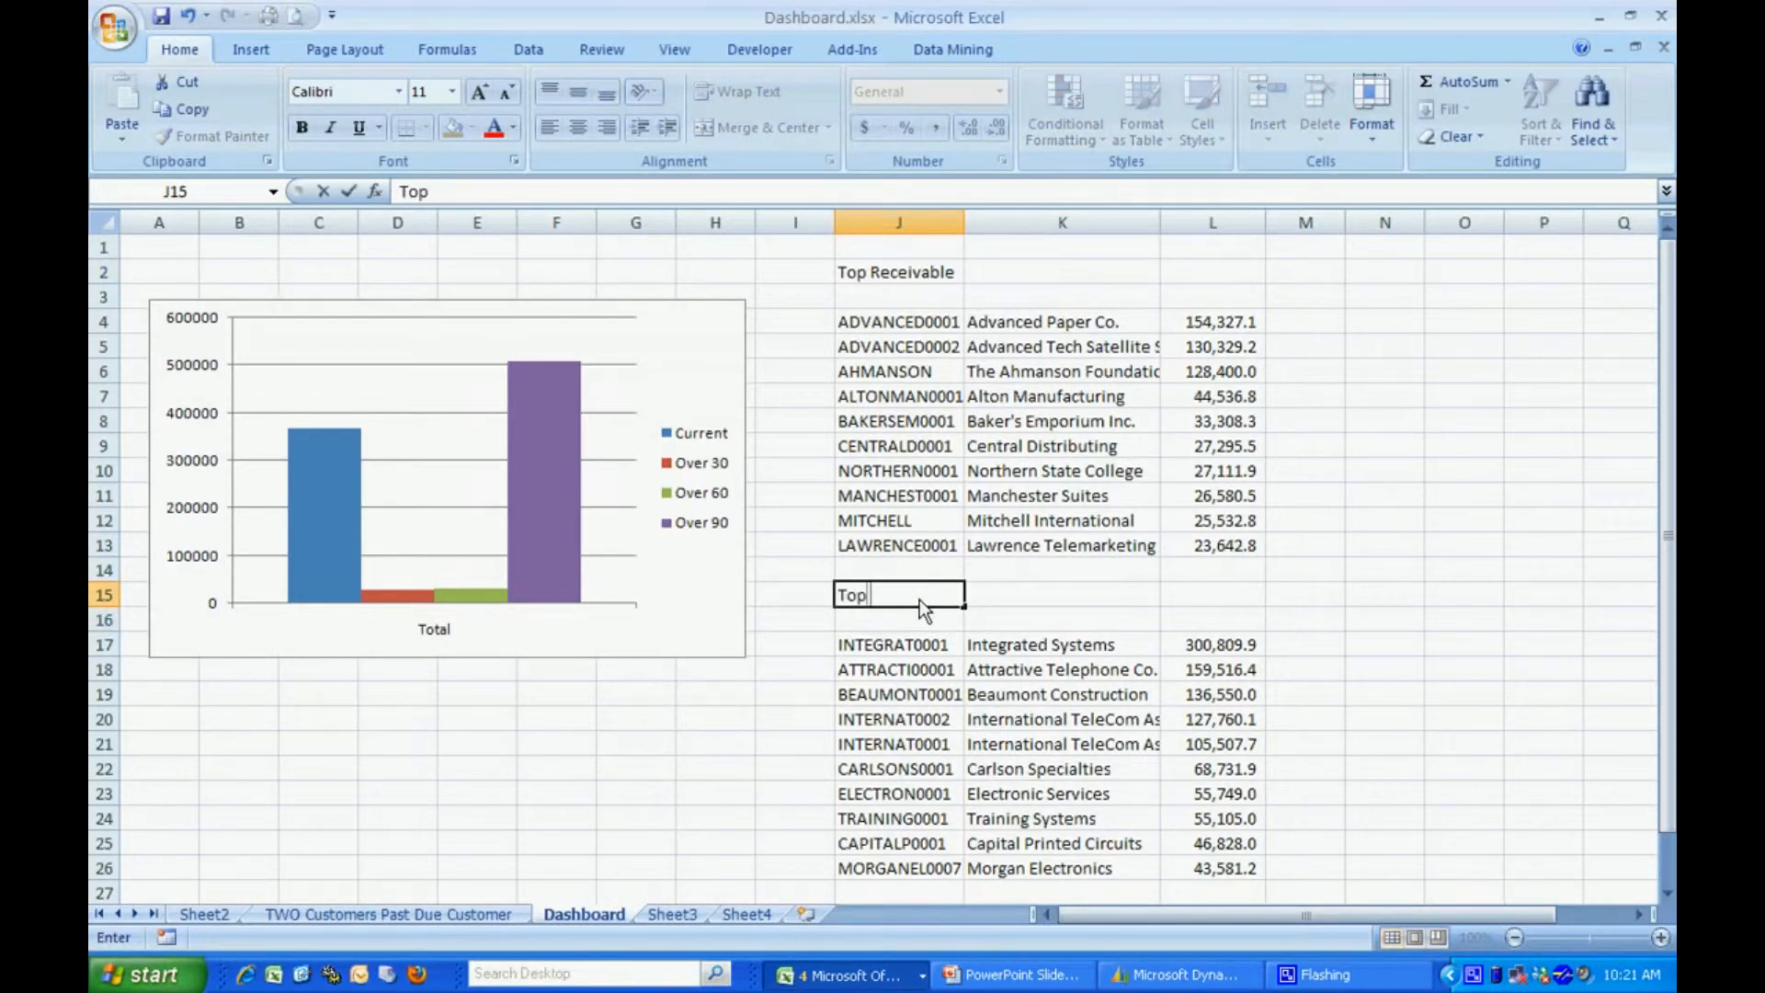
type(" Payables")
left_click(1080, 627)
Step: Format the vendor list in J17:L26 as a table with the dark blue style, without using its first row as headers
left_click_drag(873, 646, 1221, 868)
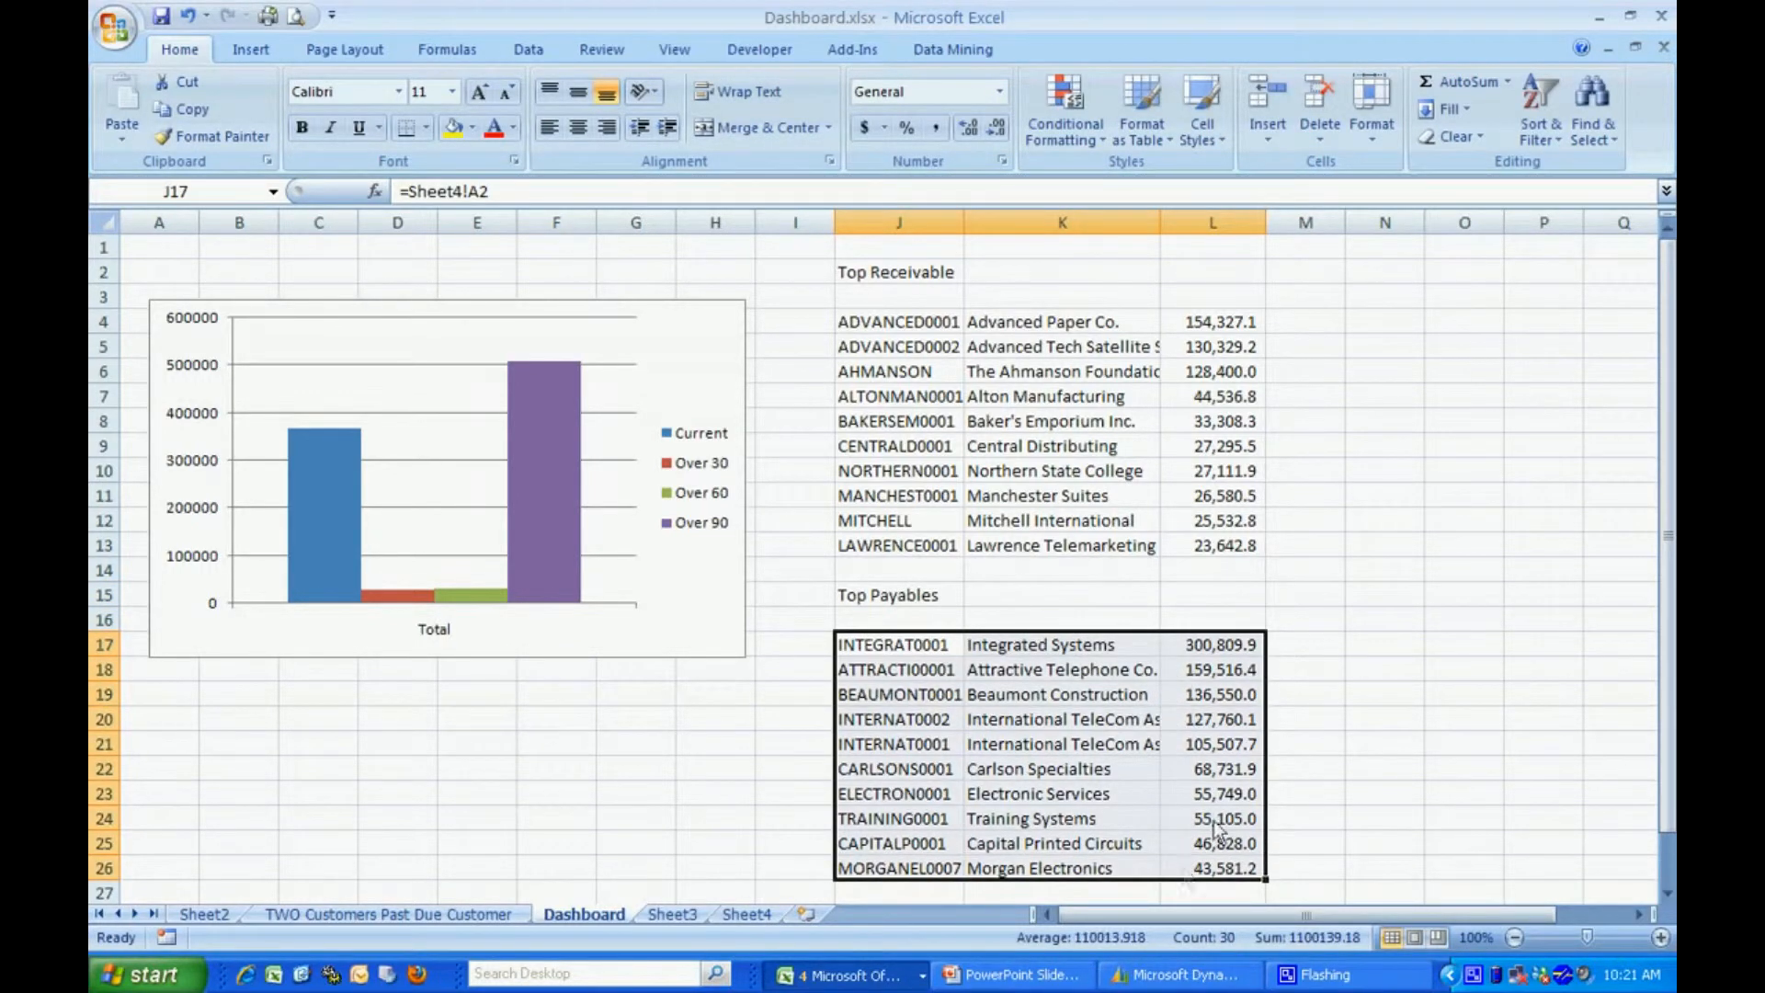
left_click(1139, 108)
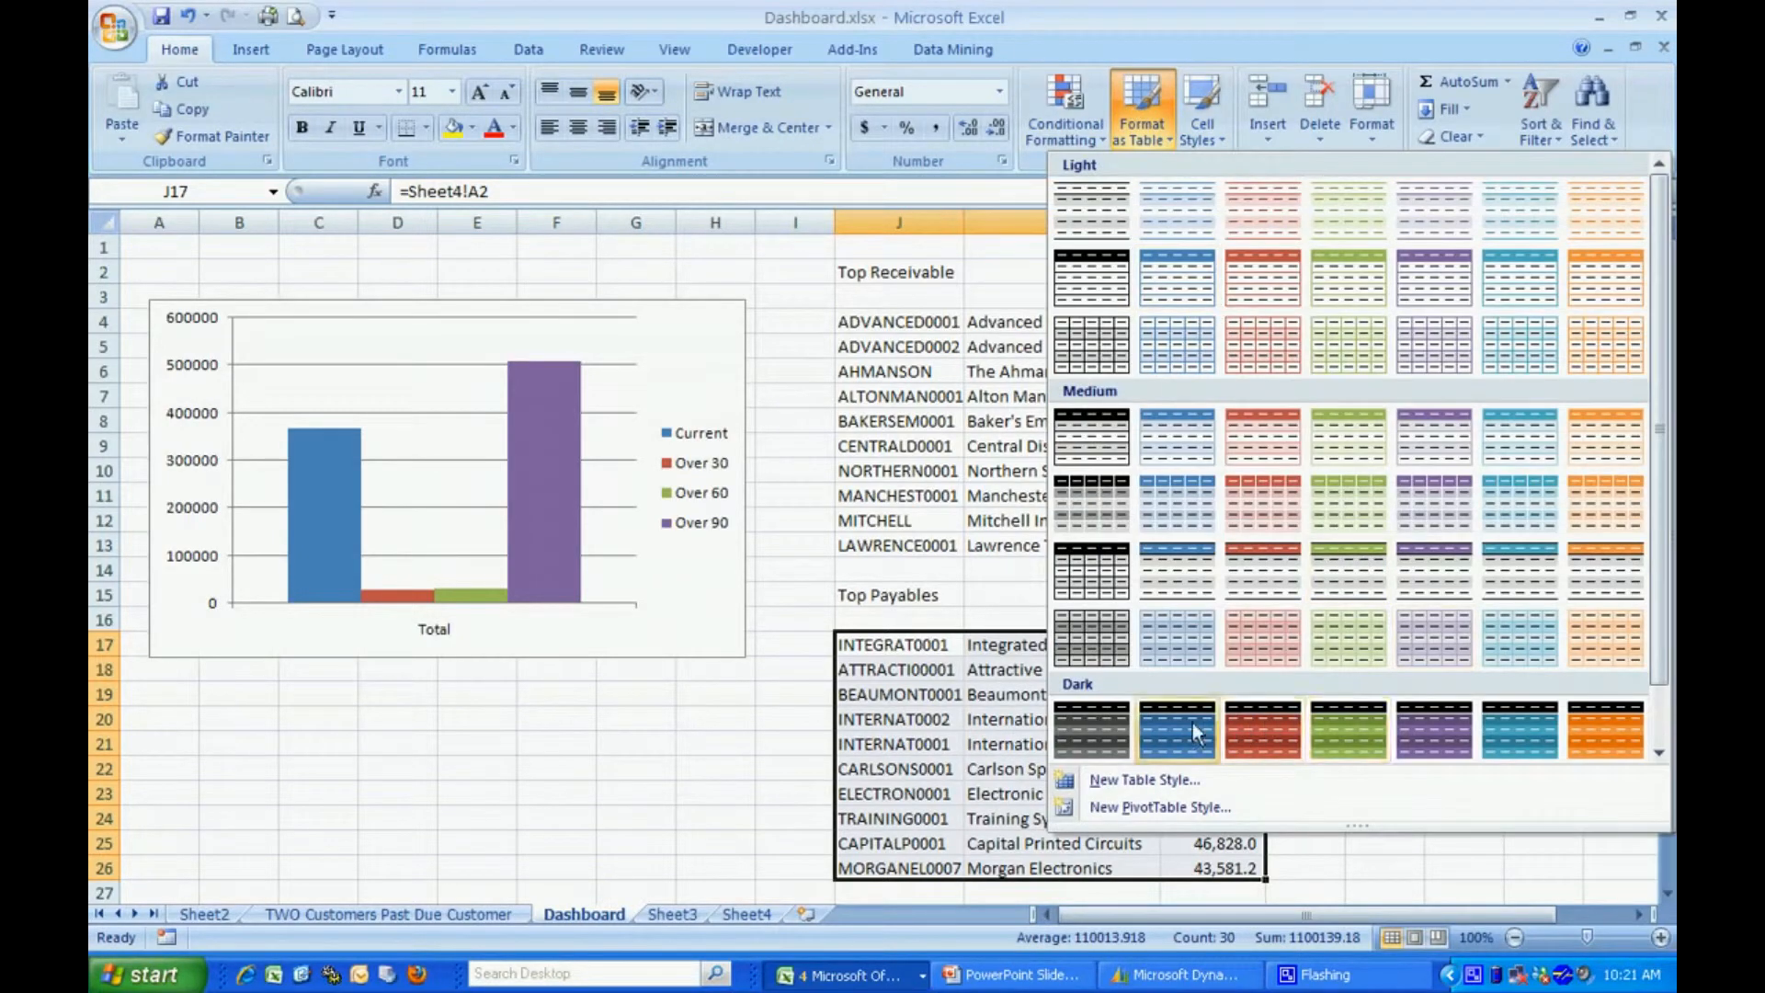
left_click(1199, 731)
left_click(552, 372)
Step: Format the customer list in J4:L13 as a table with the same dark blue style, leaving the headers option off
left_click_drag(881, 322, 1236, 549)
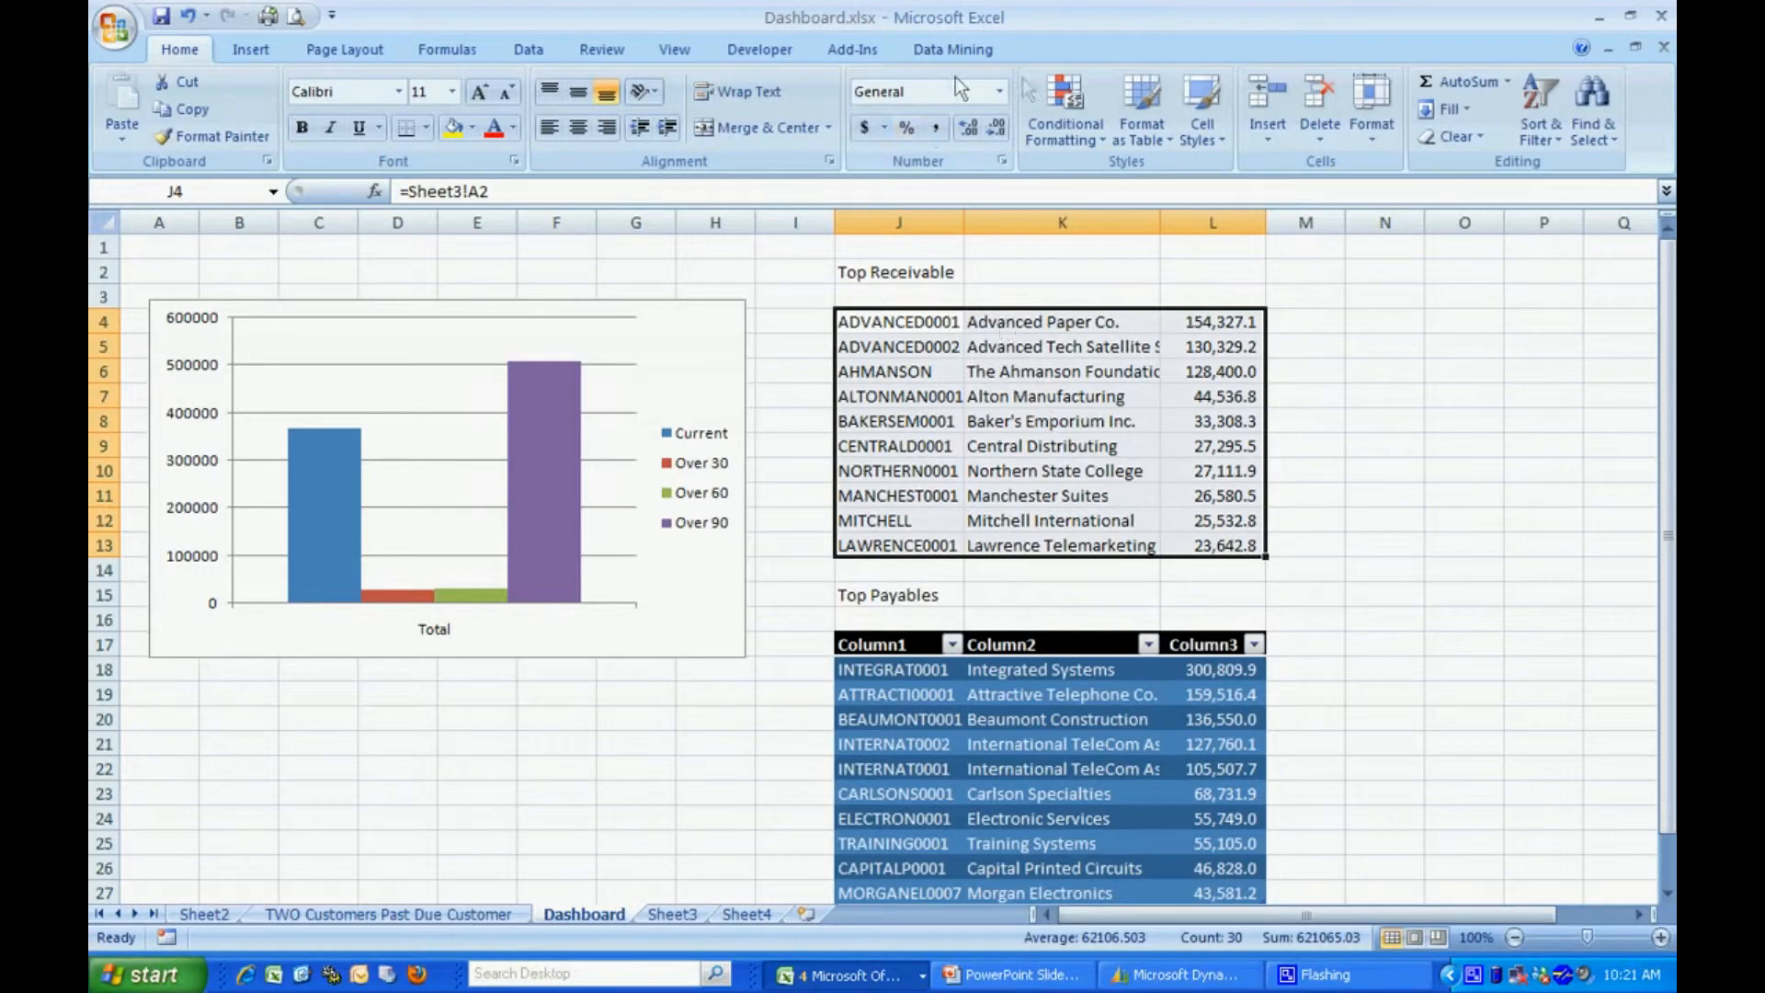
left_click(1154, 110)
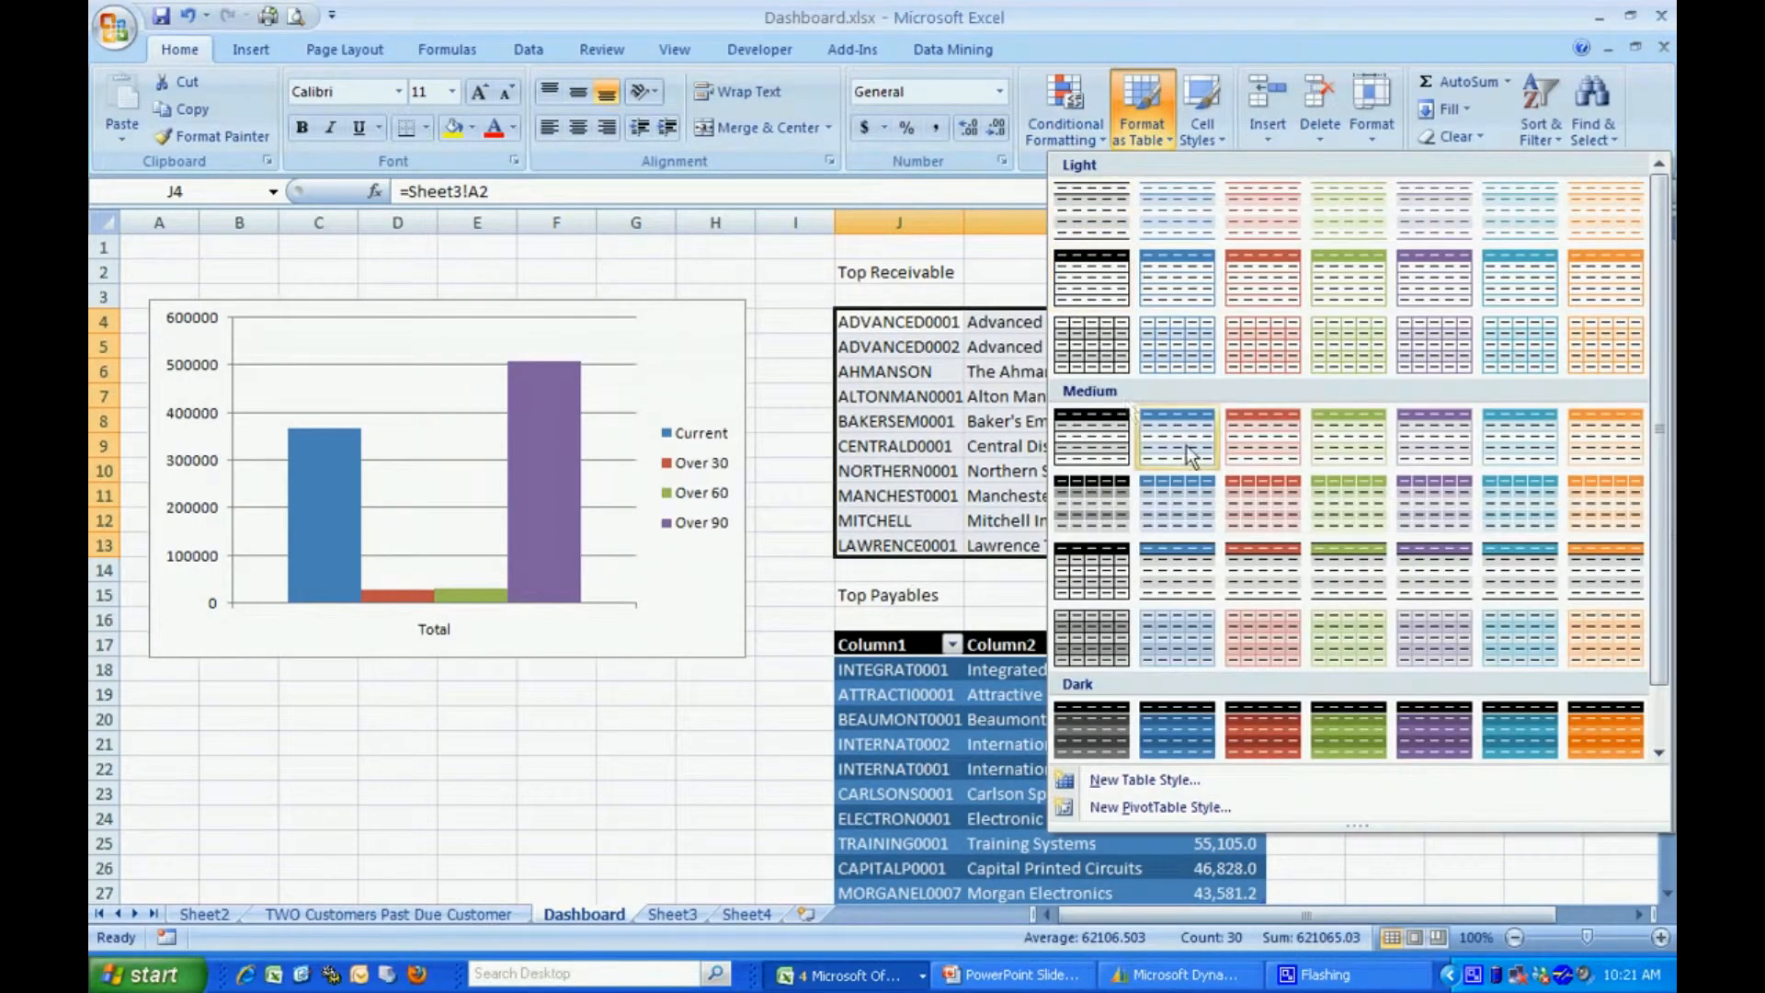
left_click(1177, 730)
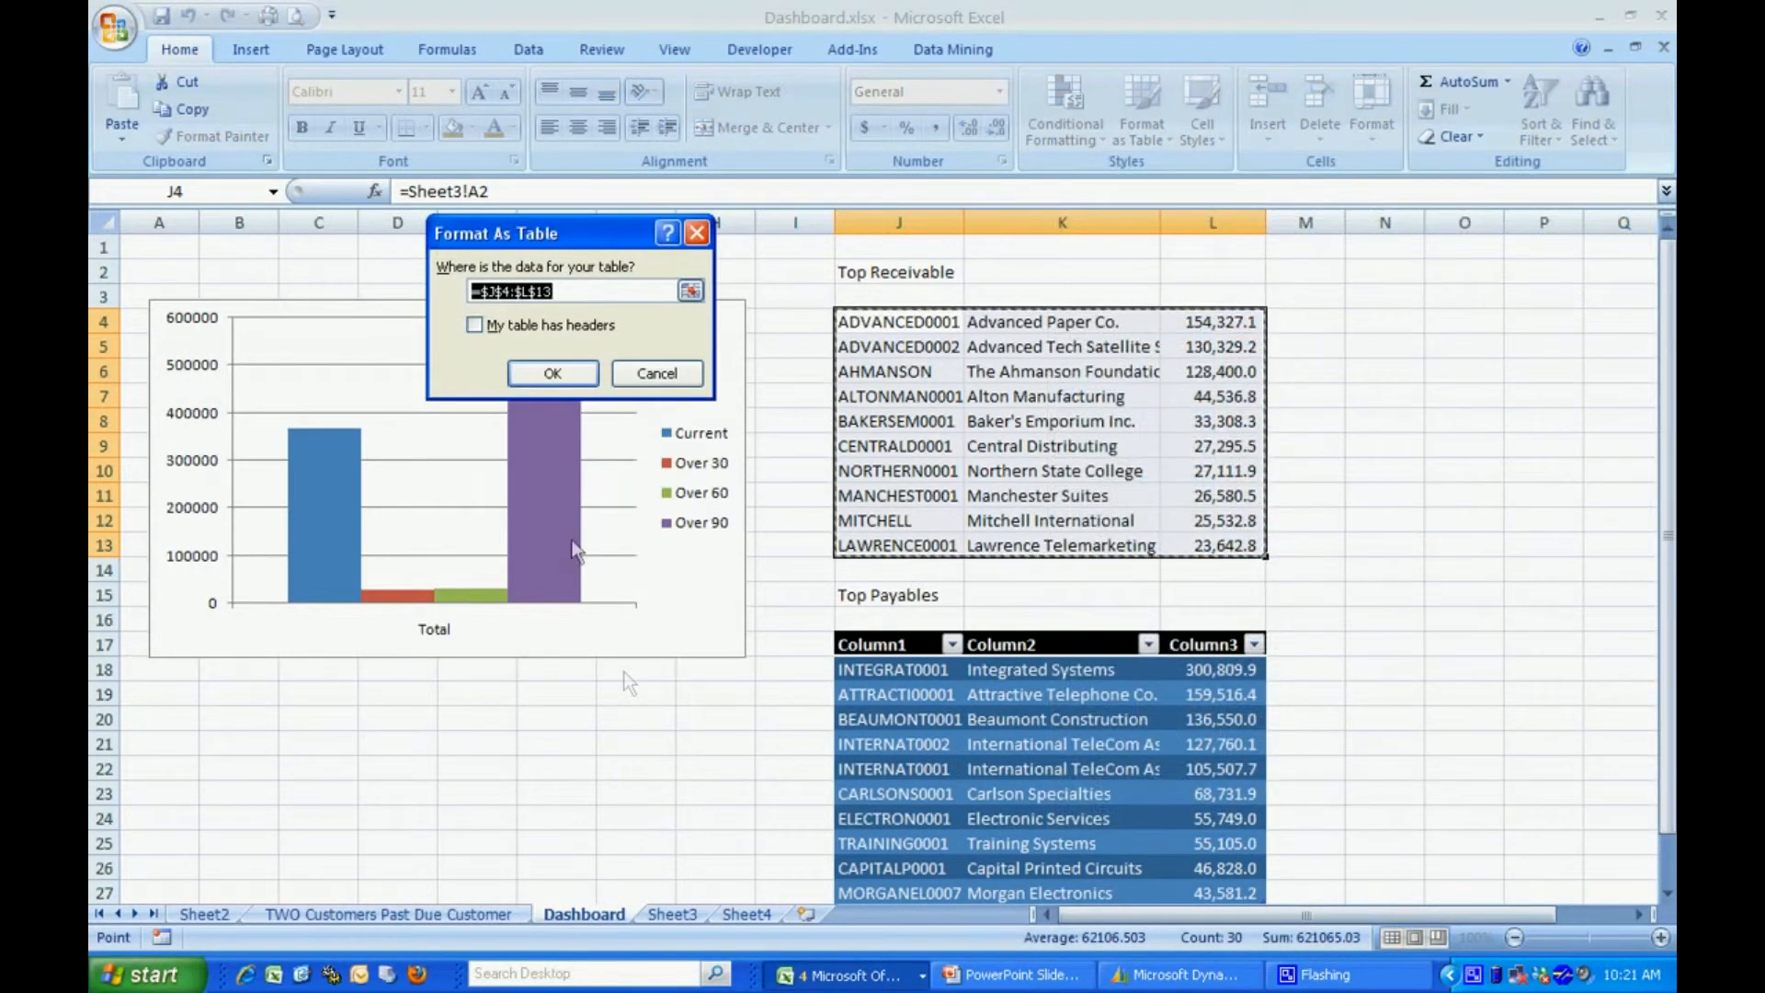
left_click(551, 373)
left_click(636, 776)
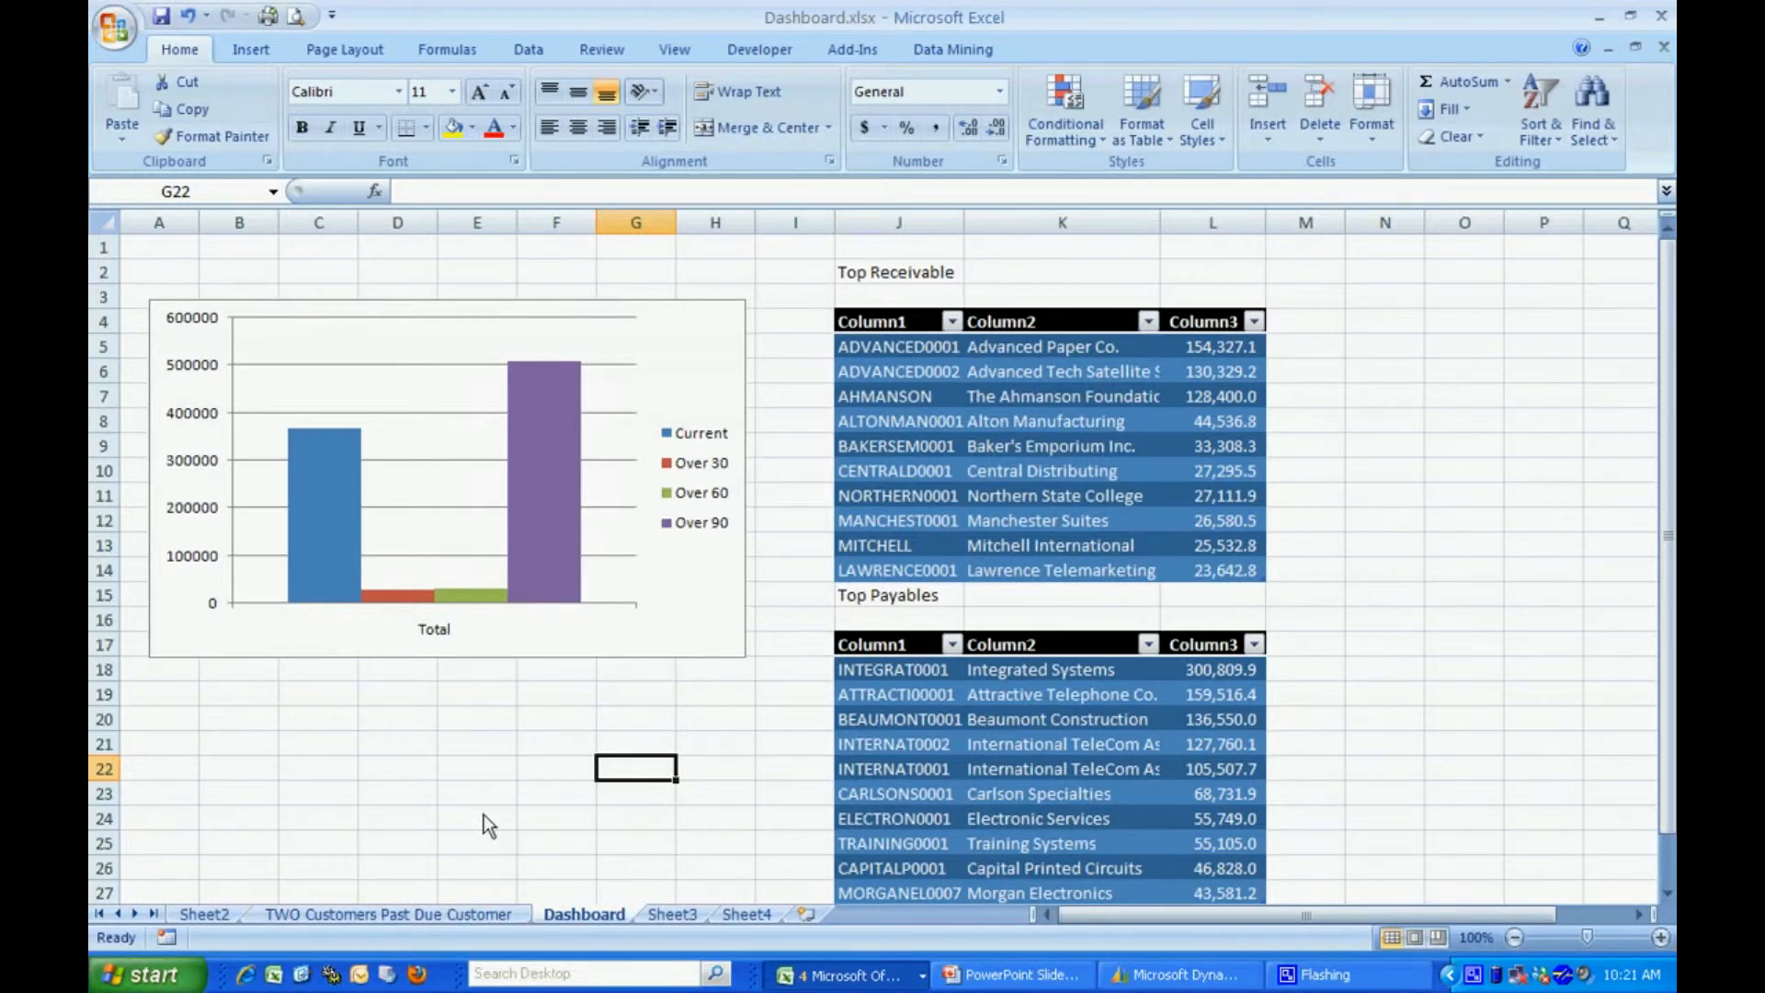
Step: Review the workbook's data connections and refresh all of them
left_click(531, 51)
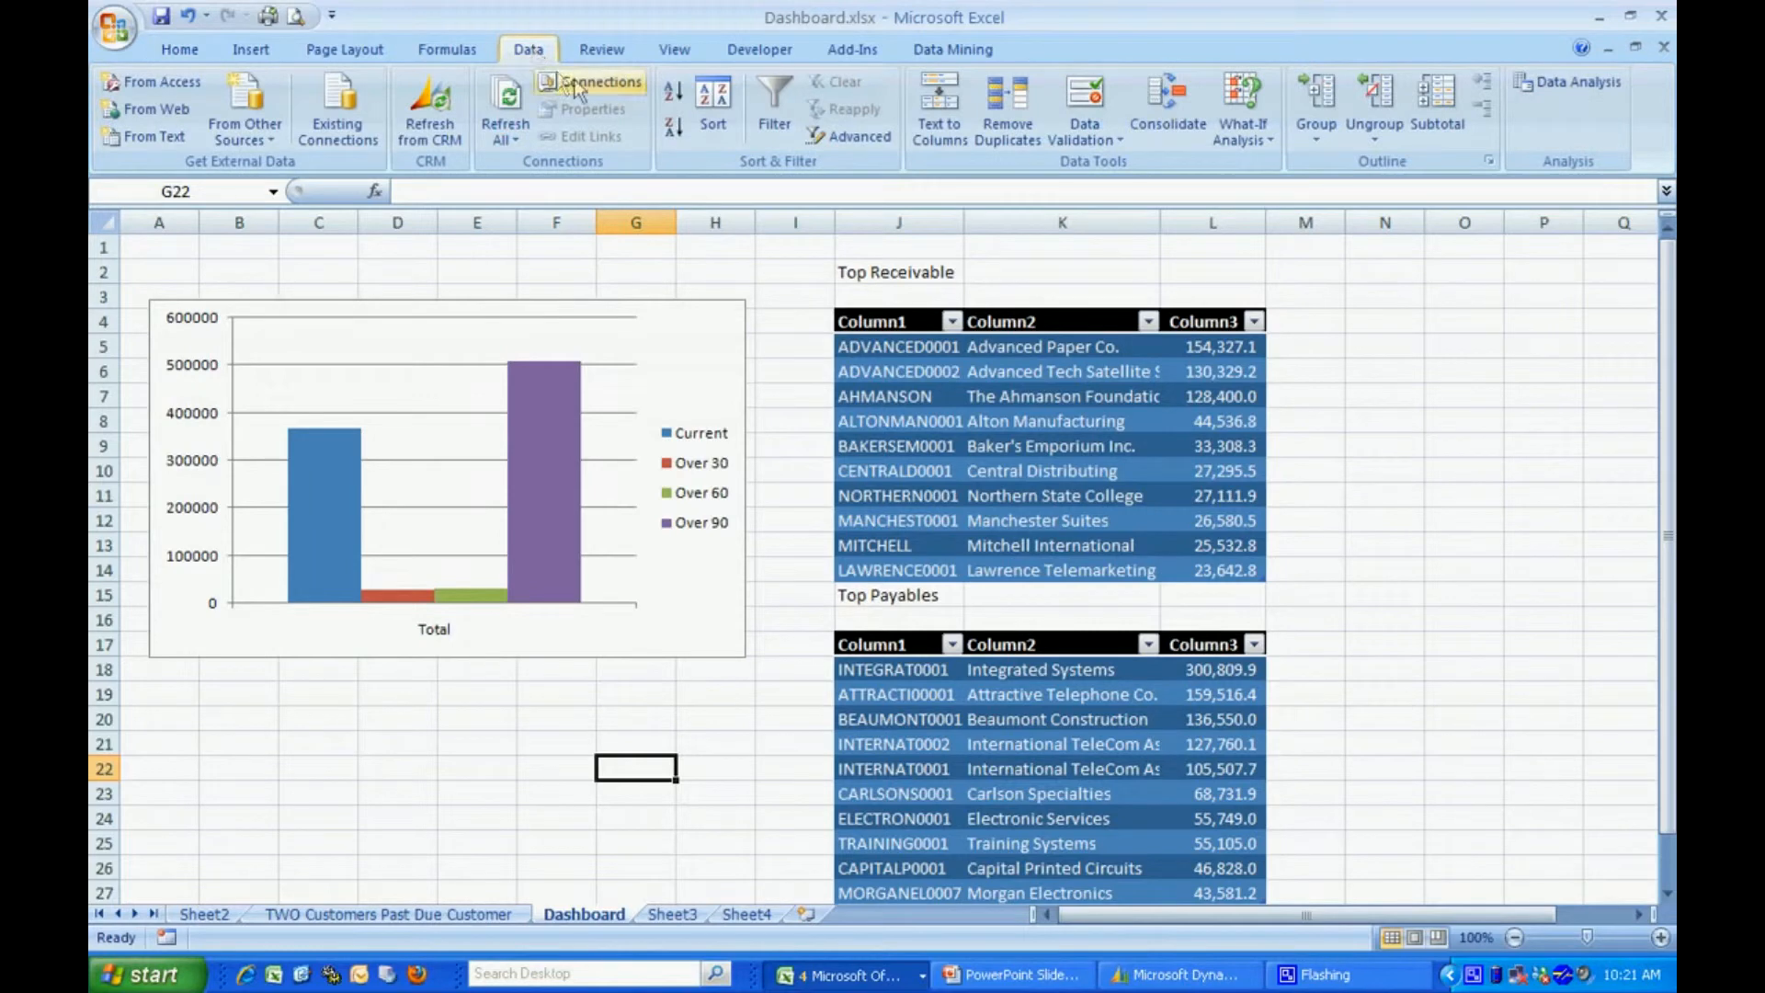
left_click(563, 81)
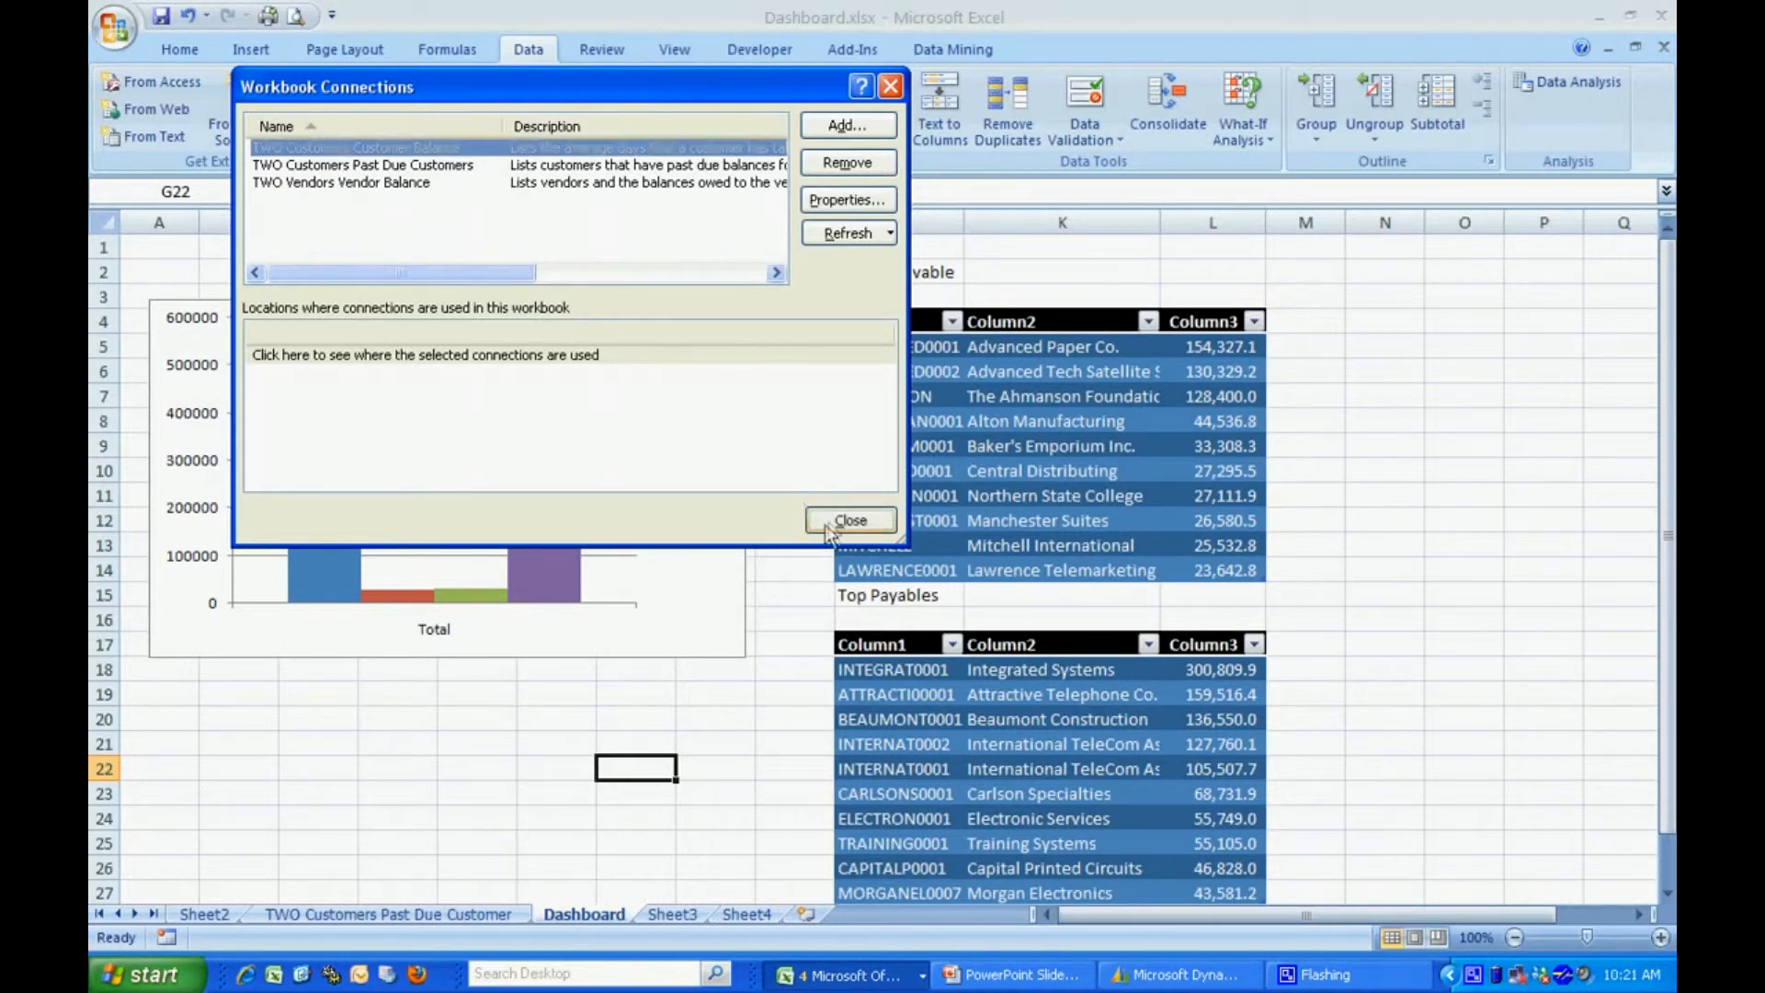
left_click(847, 520)
left_click(510, 129)
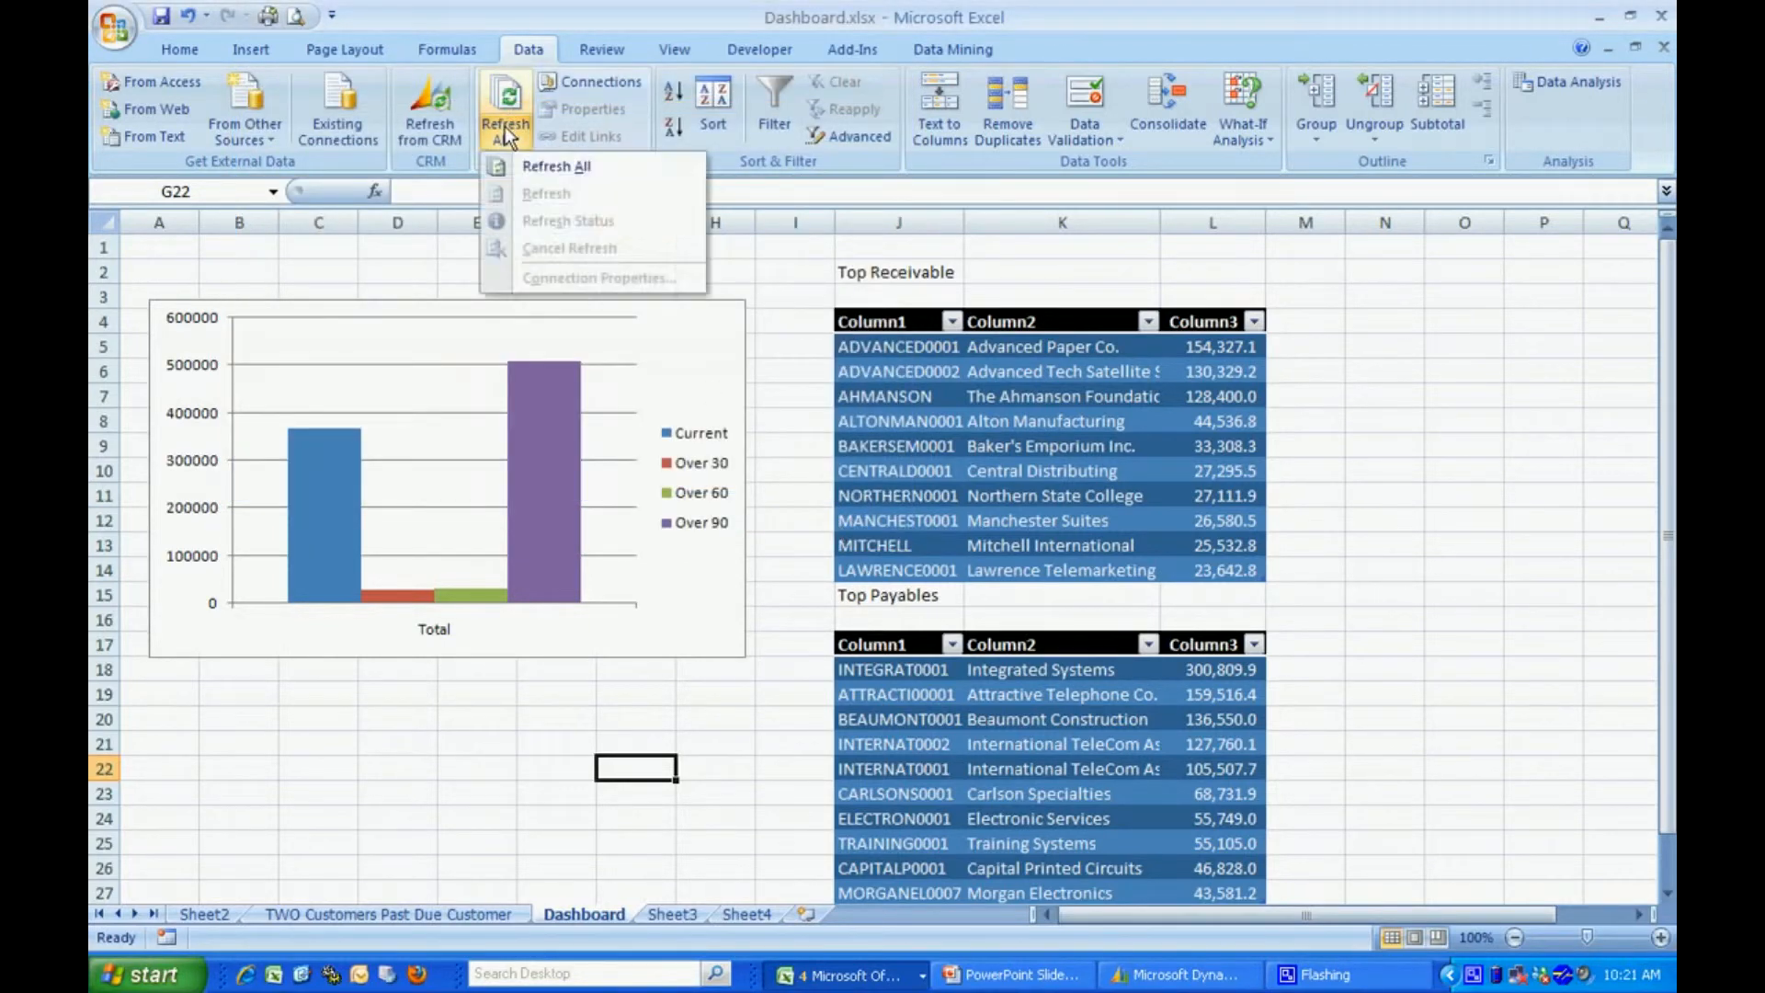
left_click(540, 169)
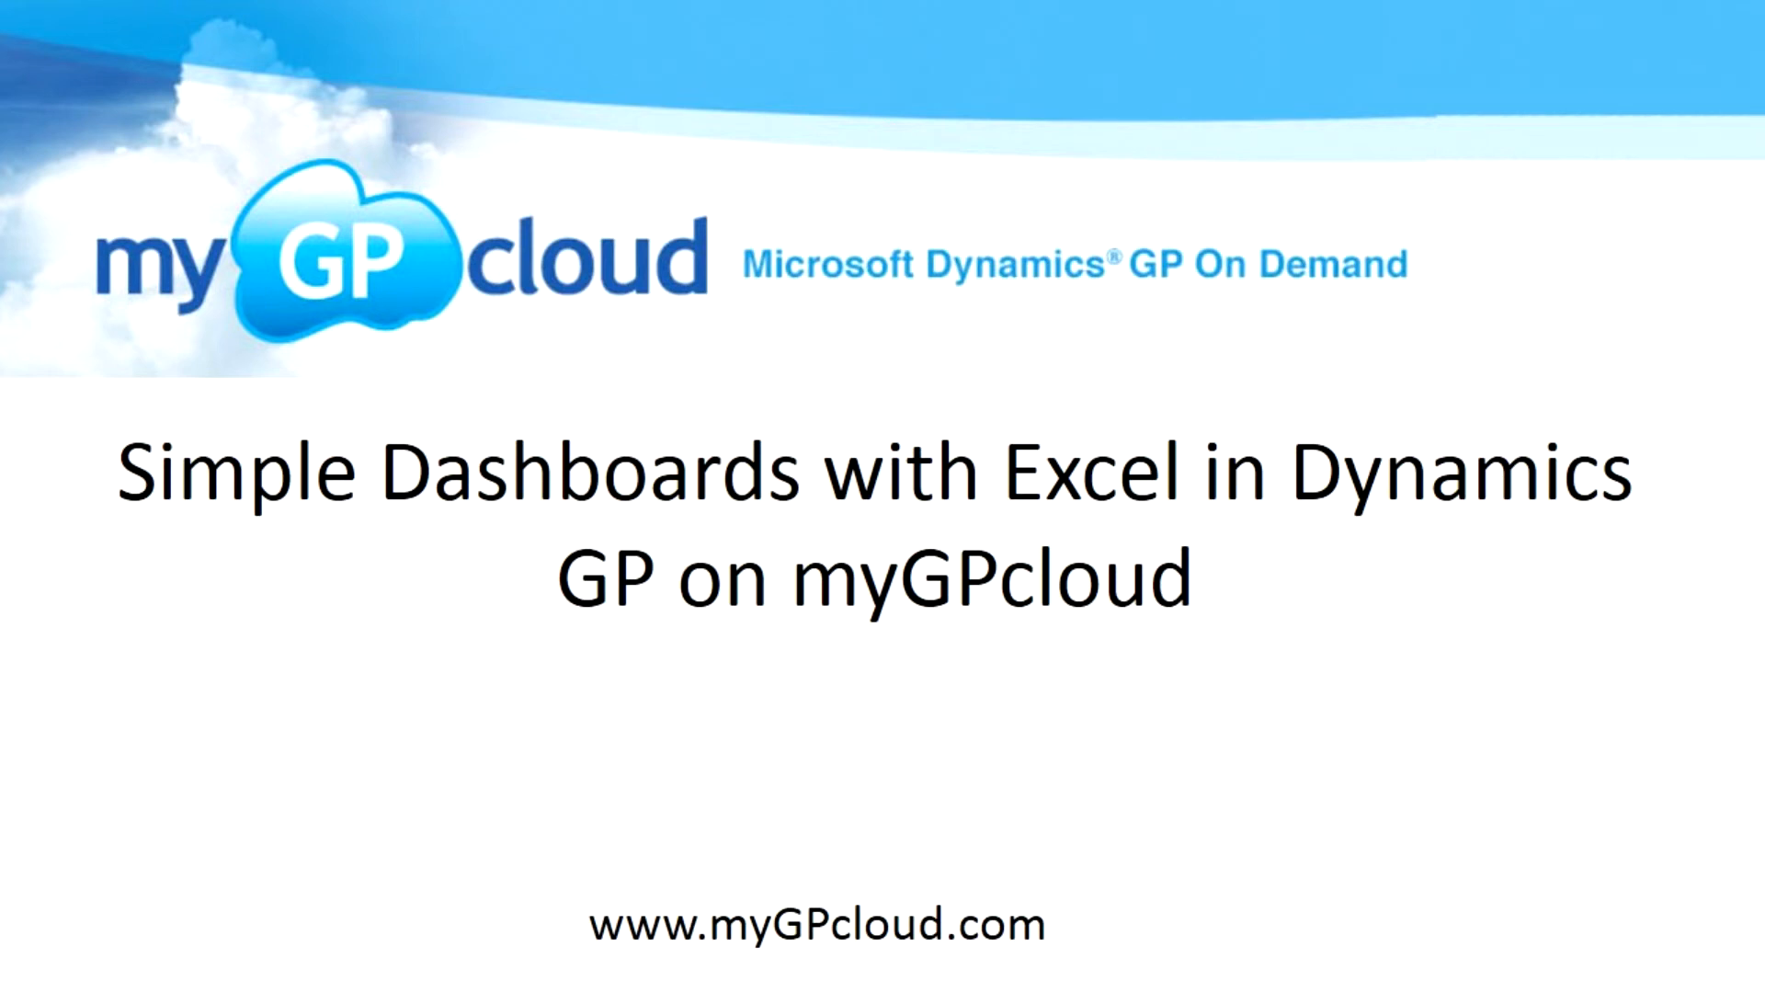
key("Right")
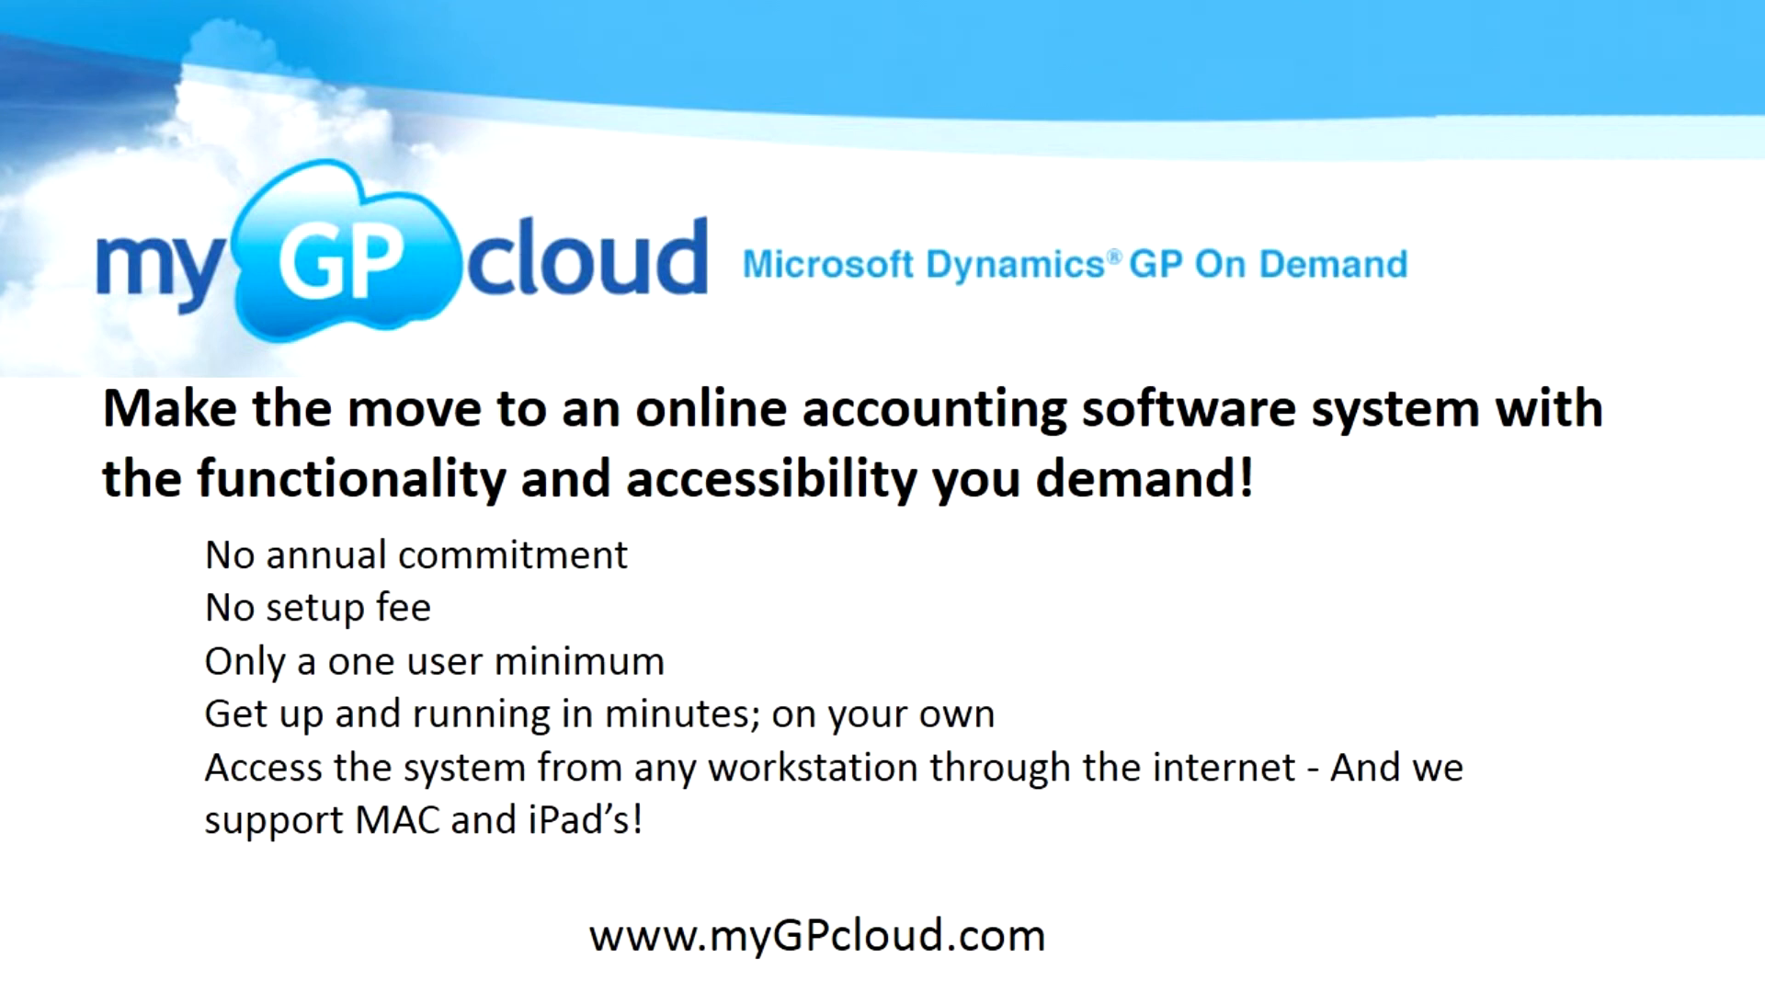